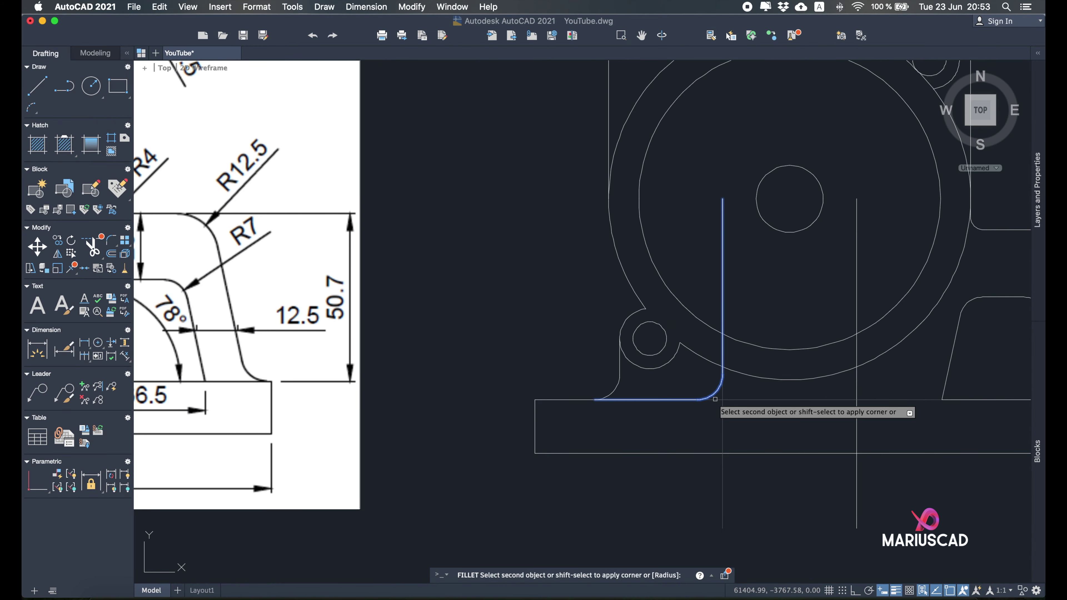
Close the bracket reference picture and return to the blank Exercise Level 6 drawing.
left_click(715, 398)
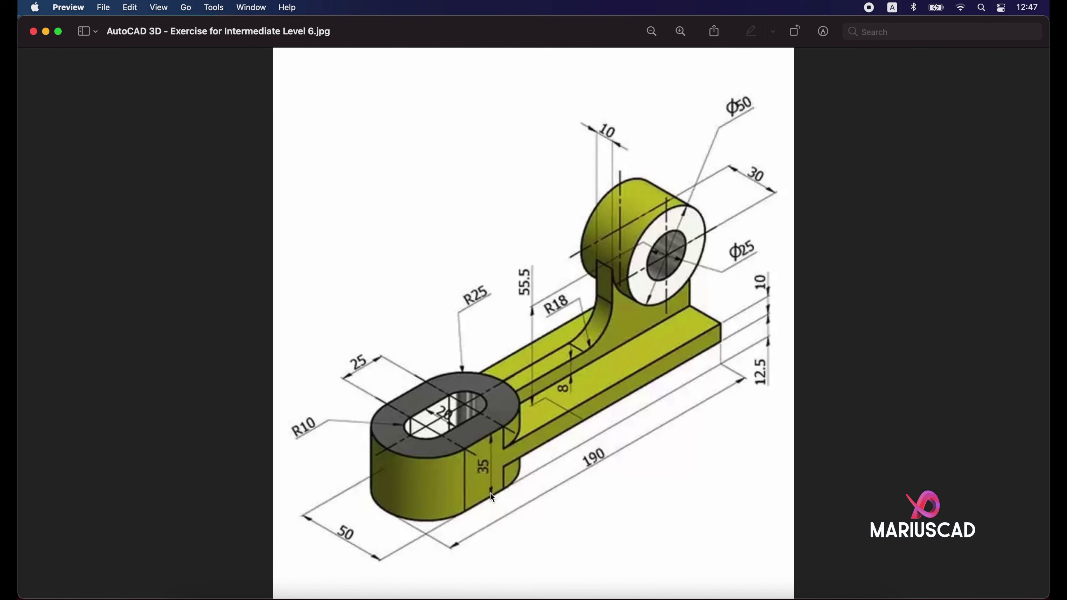
left_click(46, 32)
left_click(561, 380)
Draw a radius 10 circle centred at 0,0 and zoom to extents.
key("Escape")
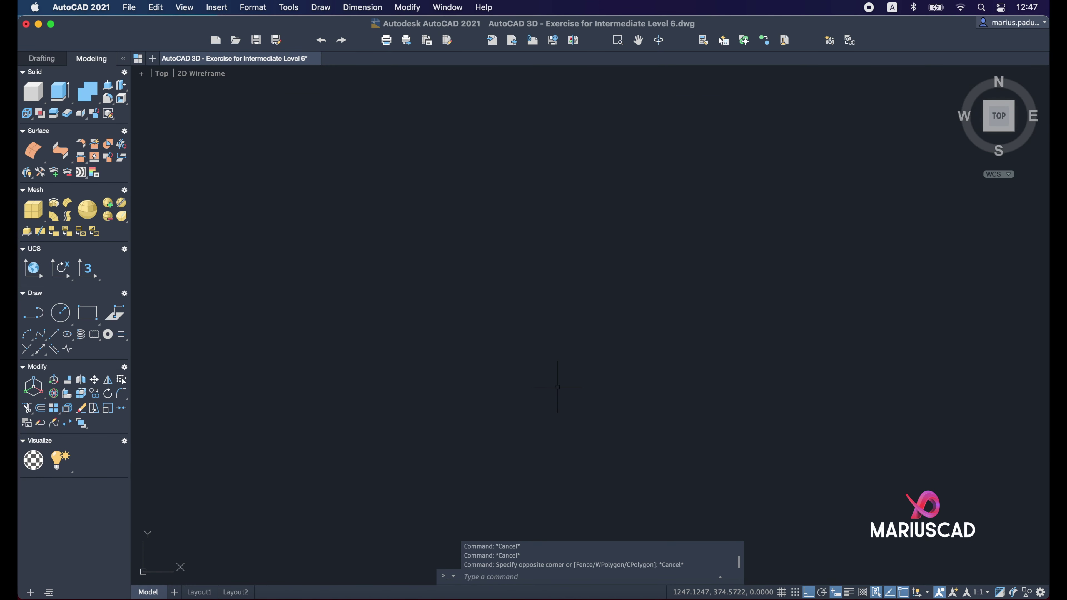
type("circle")
key("Return")
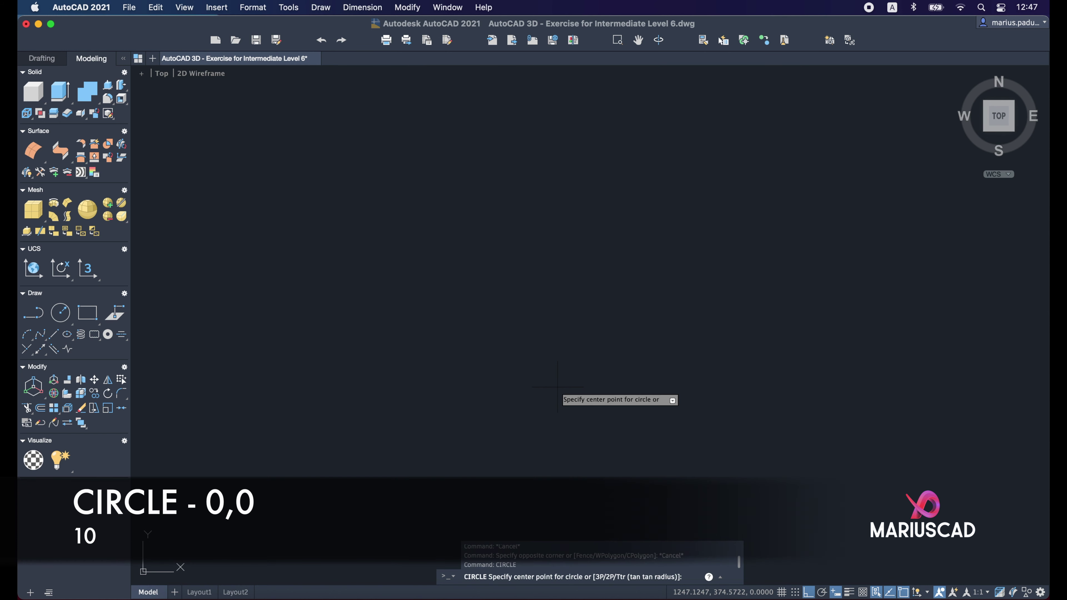
type("0,0")
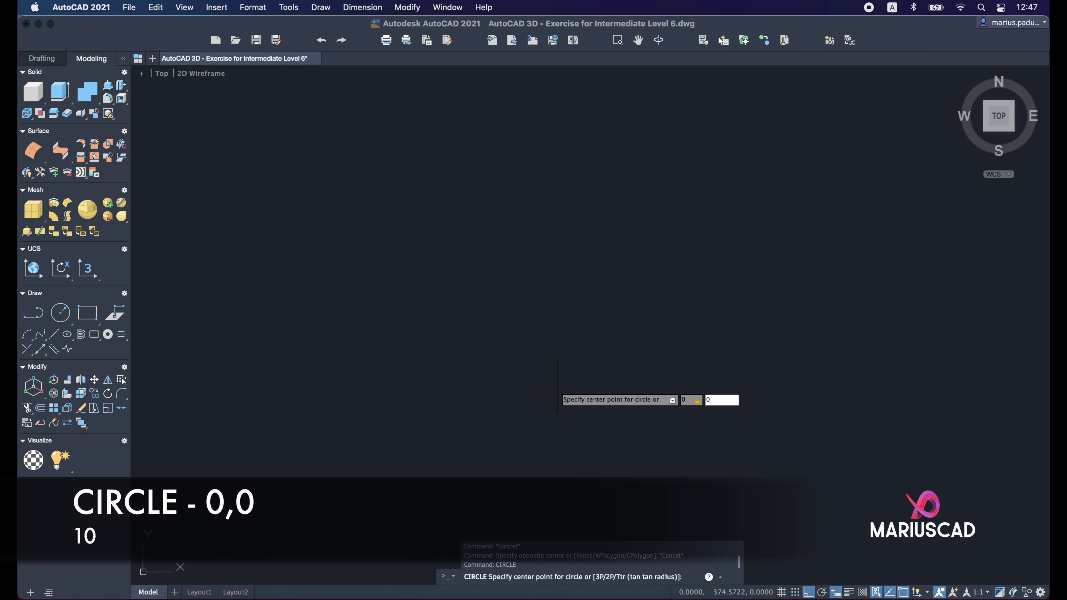
key("Return")
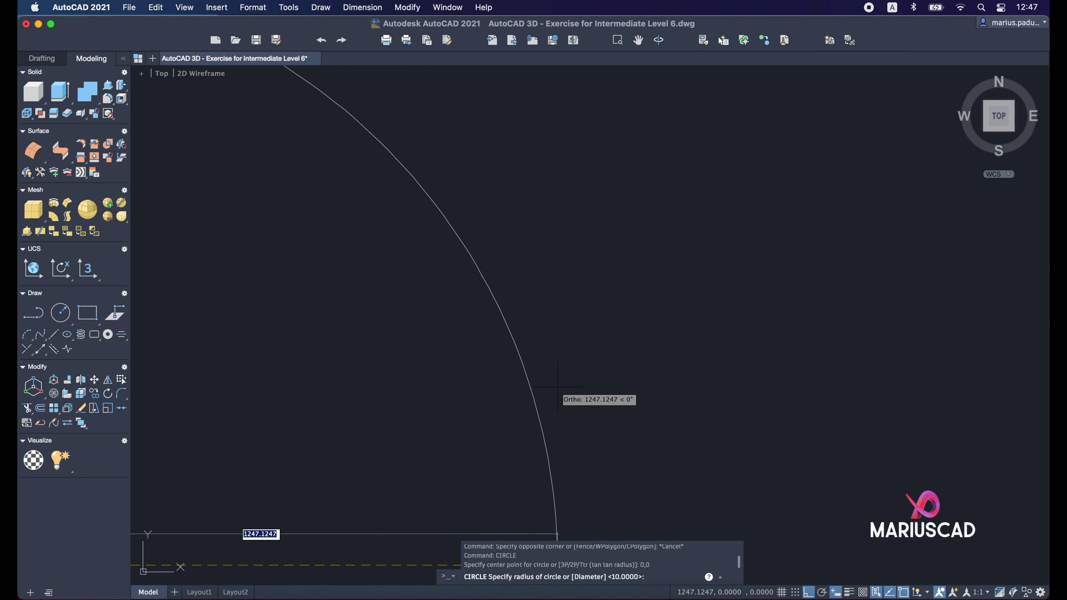
type("10")
key("Return")
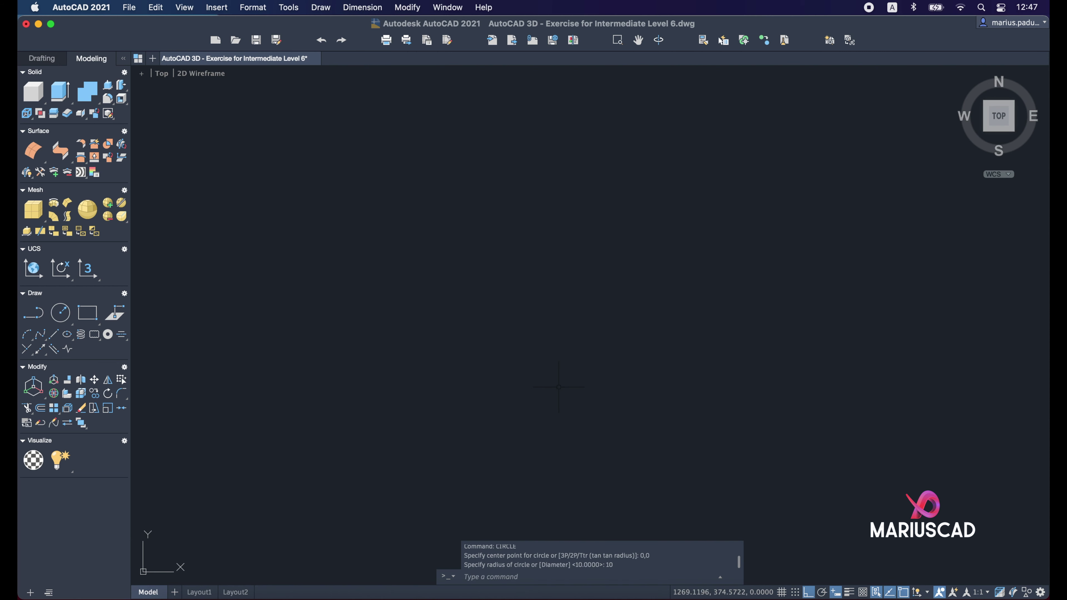
middle_click(507, 351)
middle_click(507, 352)
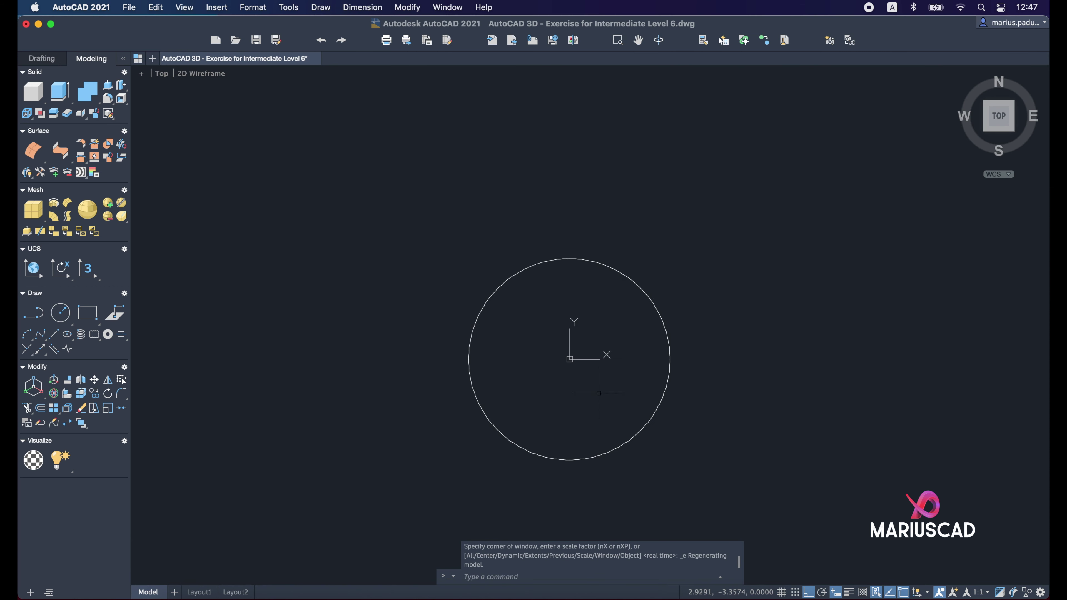
Draw a second circle at 0,0 with radius 25.
type("circle")
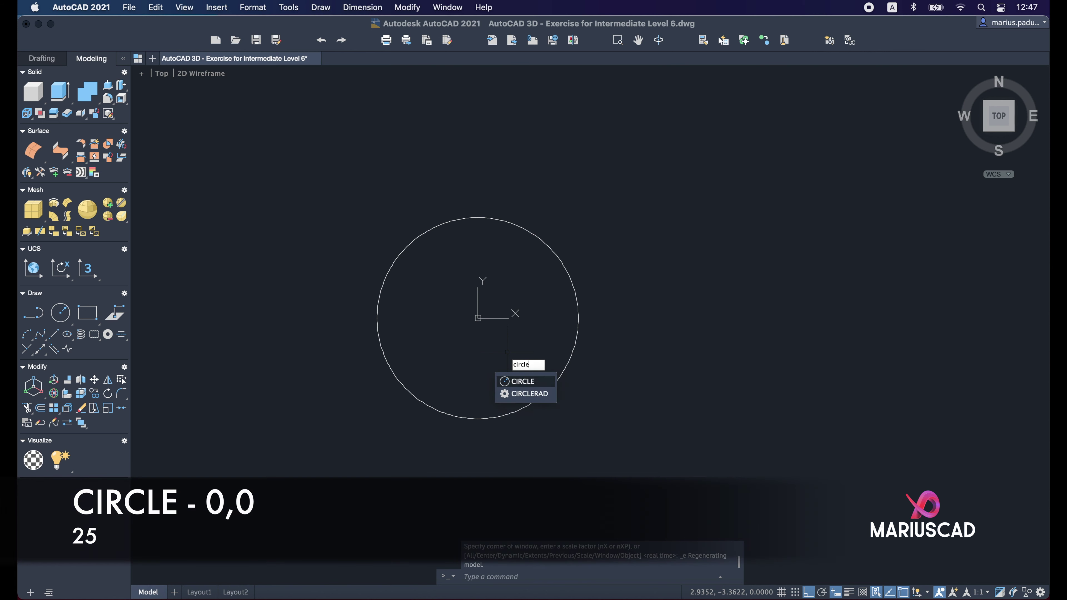
key("Return")
type("0,0")
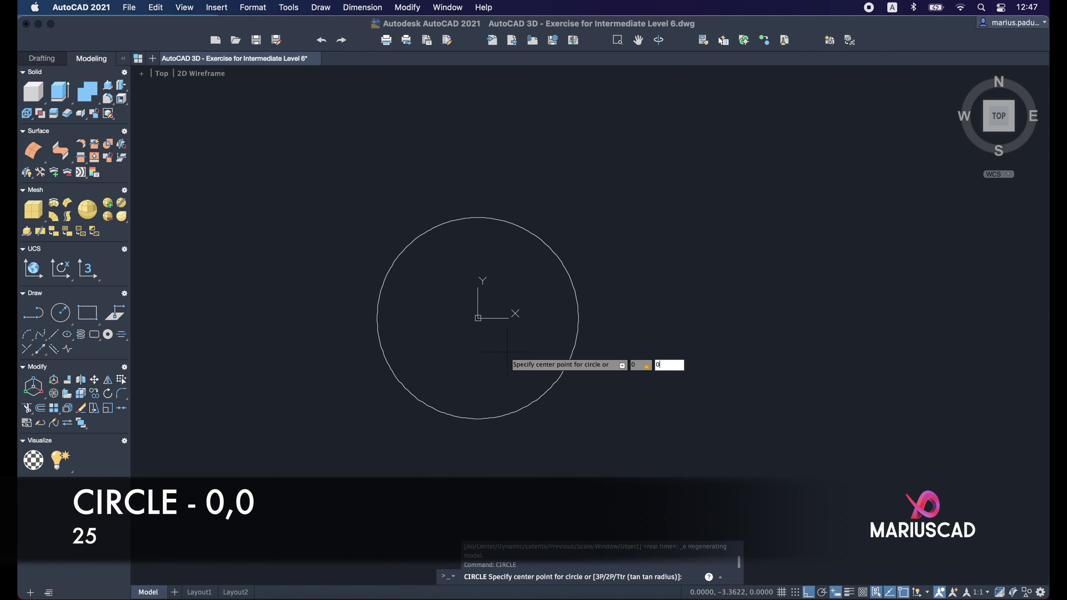
key("Return")
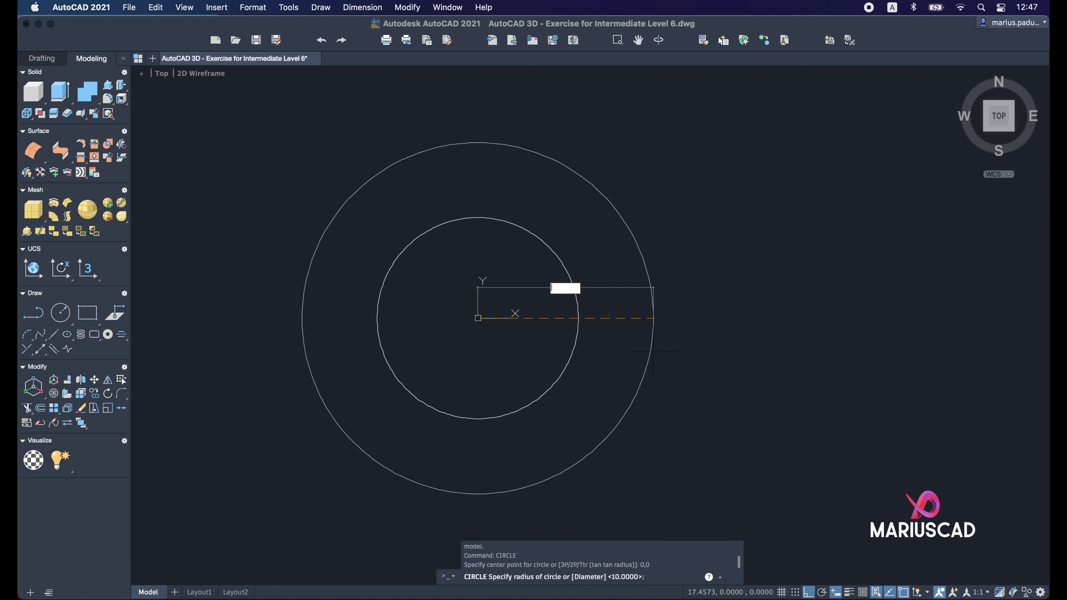
type("25")
key("Return")
key("Escape")
Window-select both concentric circles.
scroll(681, 387, "down", 1)
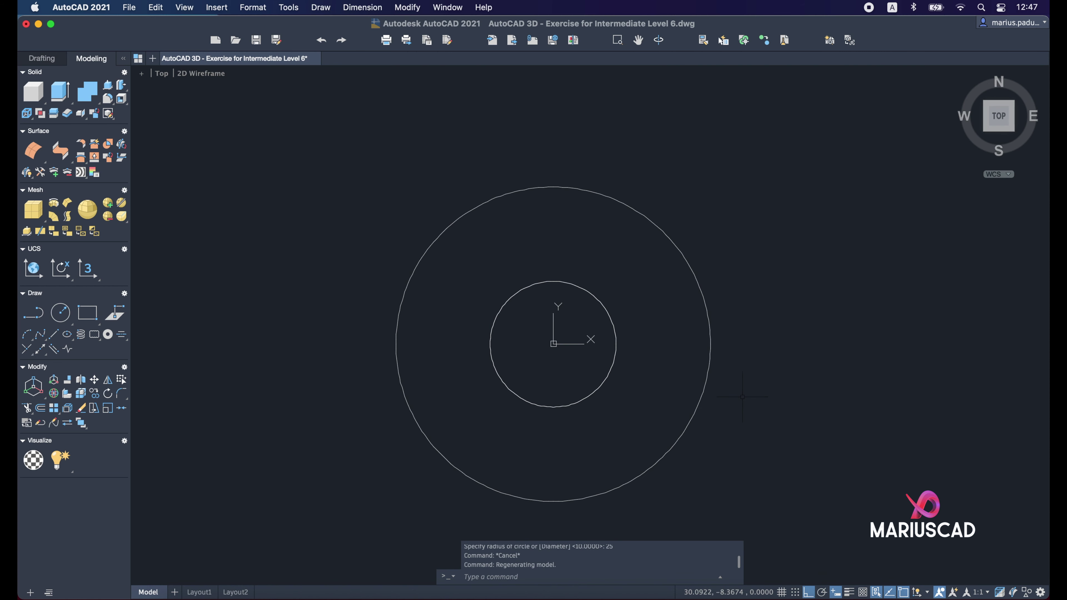
scroll(728, 374, "down", 2)
left_click(727, 435)
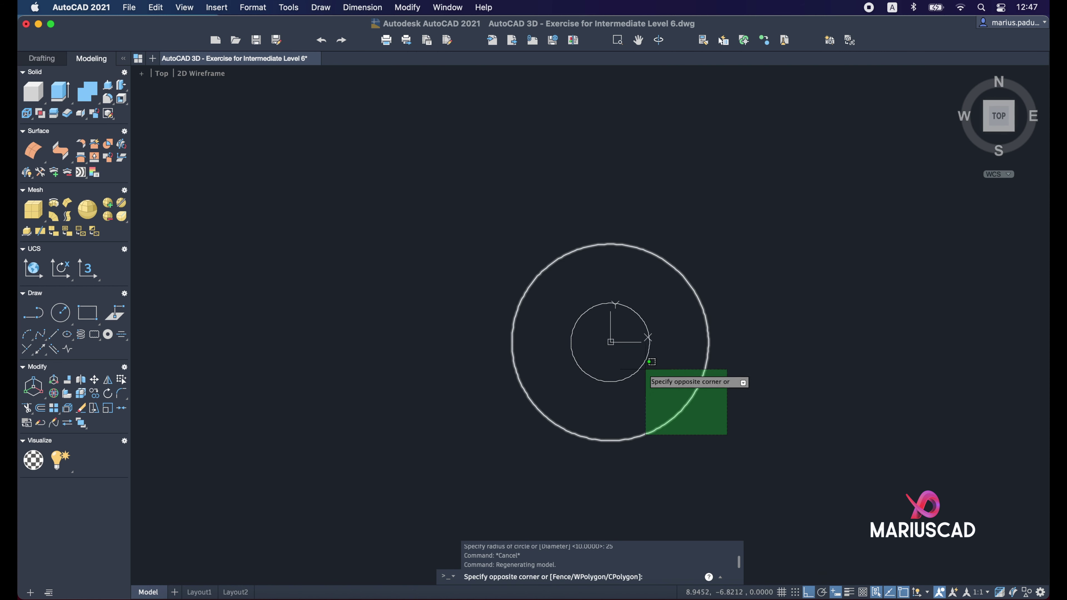
left_click(633, 364)
Copy both circles 25 units to the right.
type("c")
key("Return")
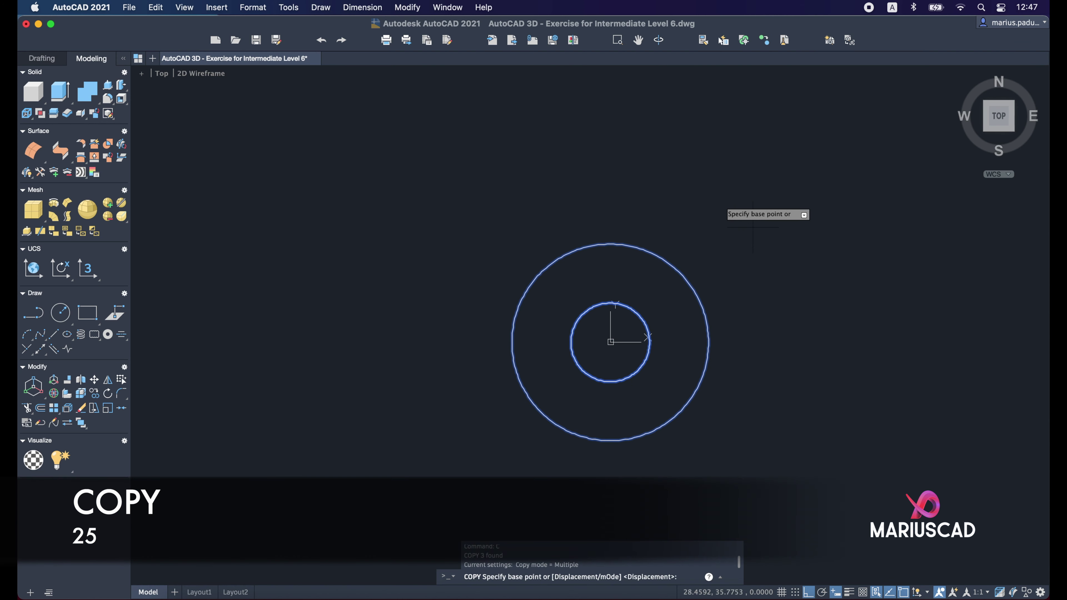
left_click(666, 172)
scroll(738, 172, "right", 5)
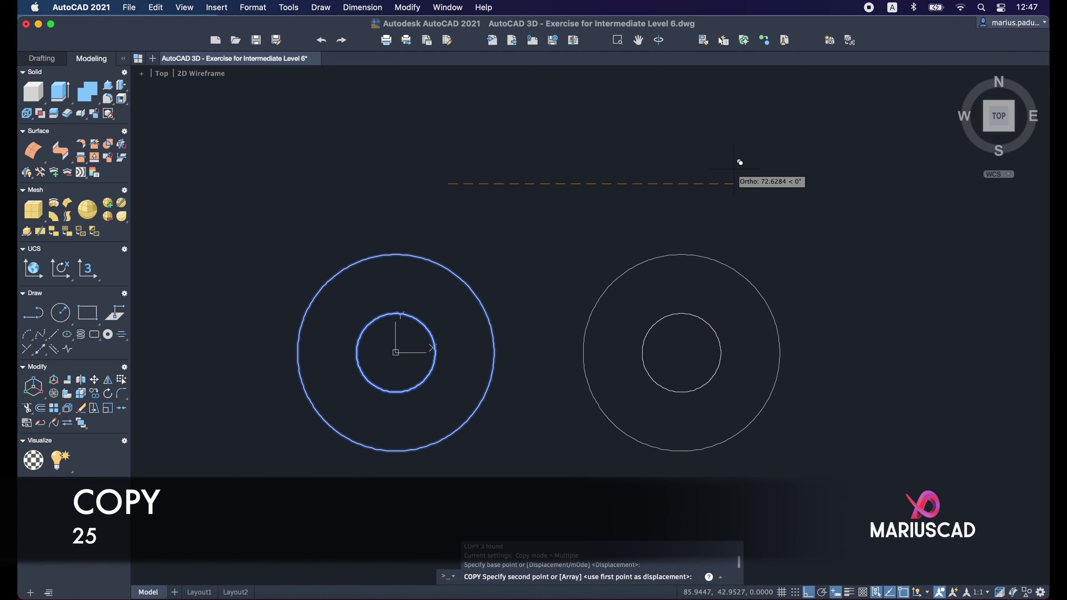
type("25")
key("Return")
key("Escape")
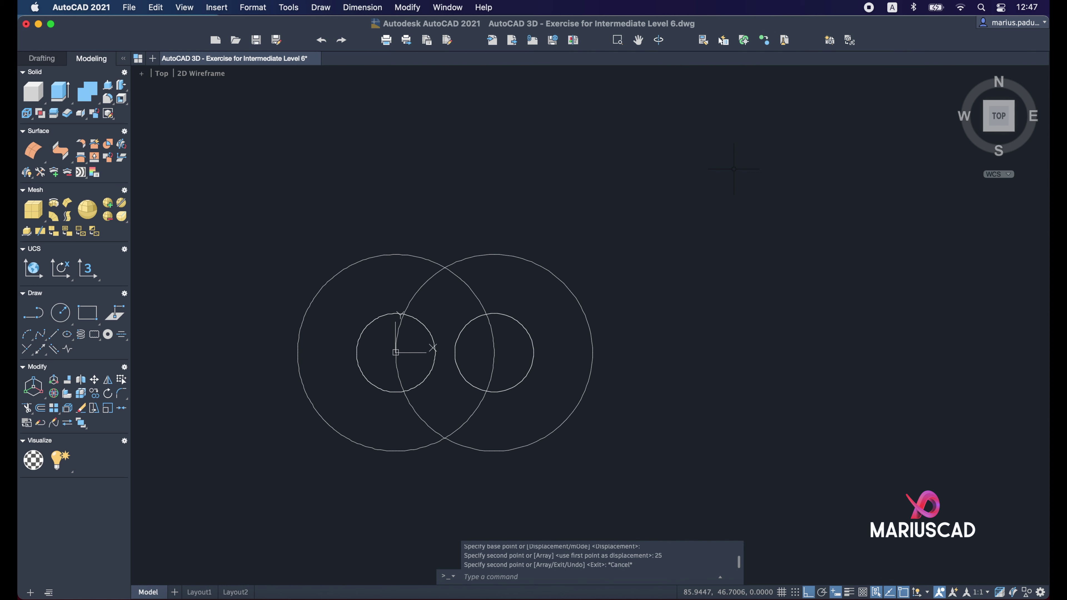
Draw a line joining the top quadrants of the two large circles.
type("l")
key("Return")
scroll(477, 252, "up", 2)
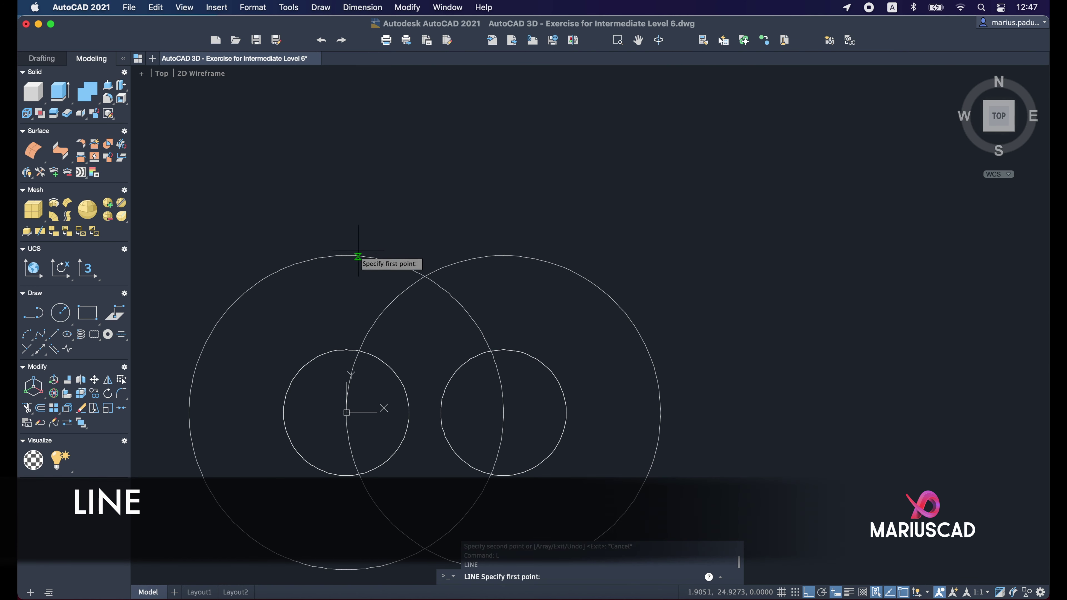
left_click(347, 255)
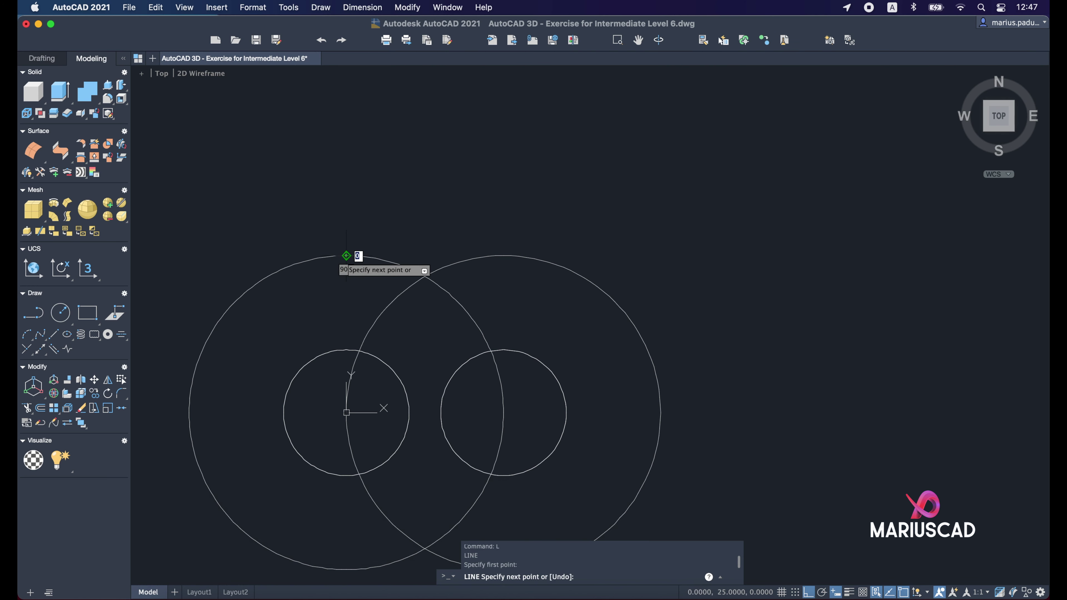
left_click(504, 250)
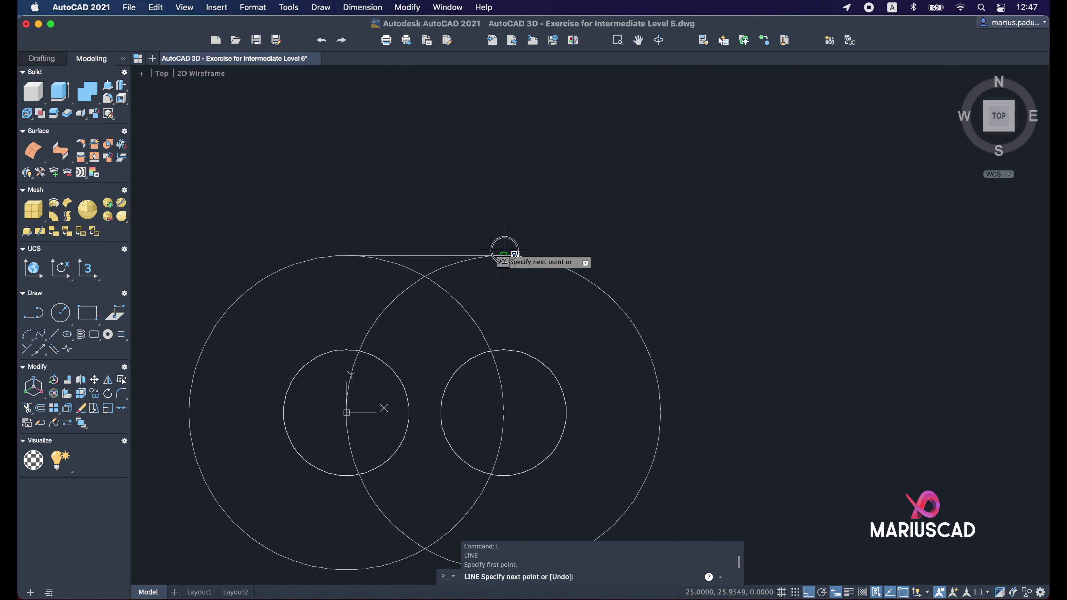
key("Escape")
Copy the top line down to the large circles' bottom quadrants, then select everything.
left_click(435, 255)
type("c")
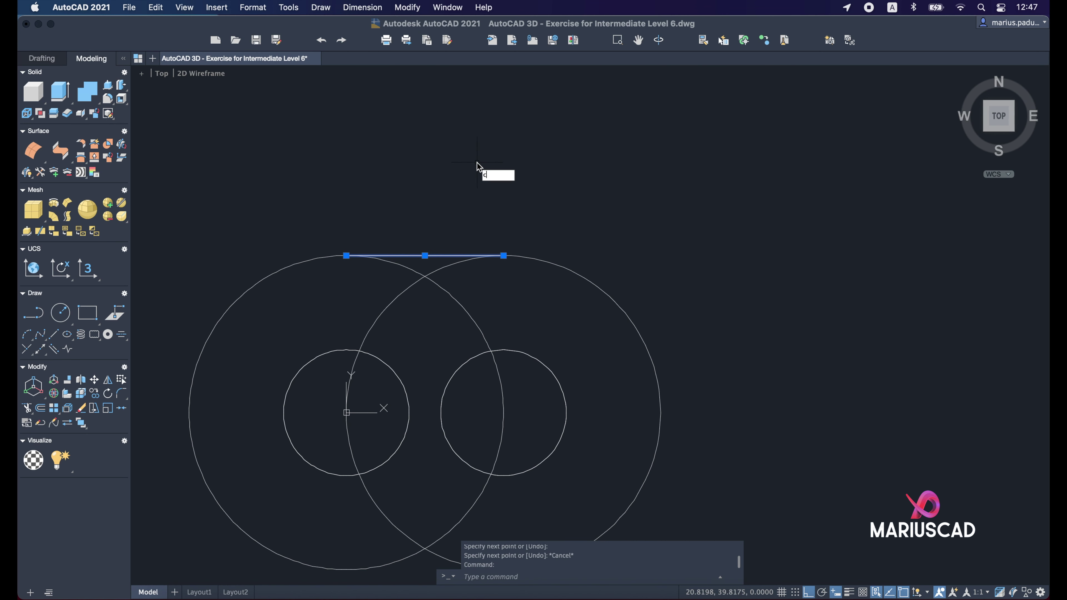
key("Return")
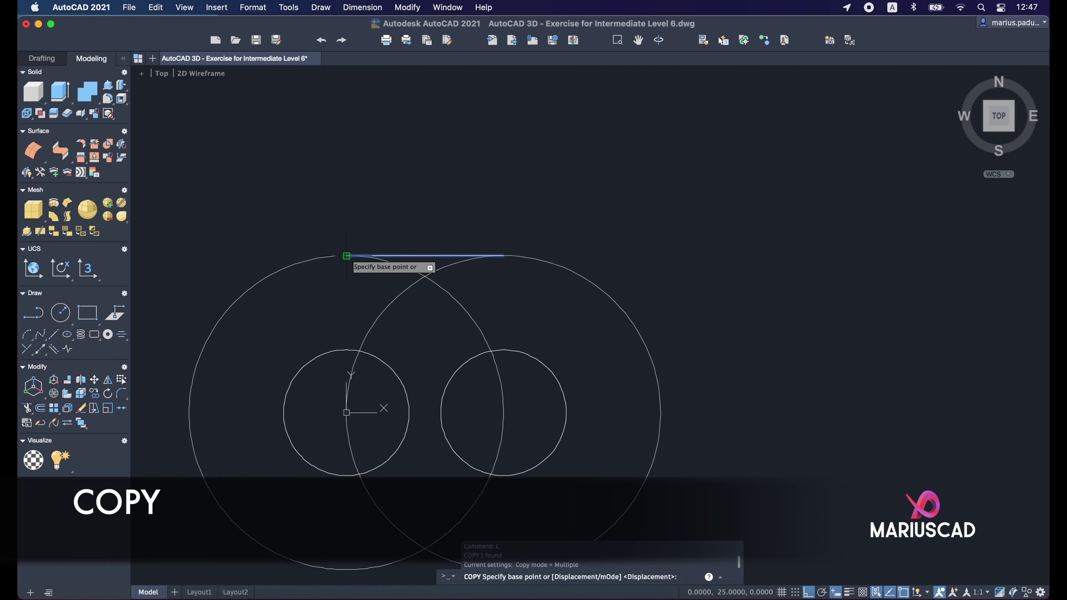
left_click(346, 255)
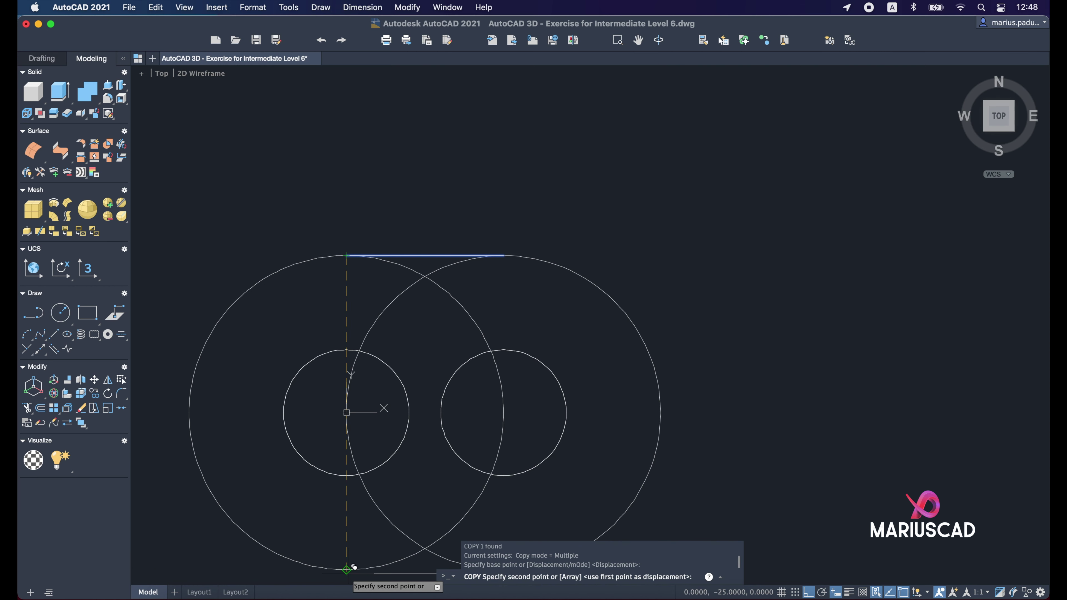
key("Escape")
mouse_move(459, 458)
middle_mouse_down()
mouse_move(488, 310)
mouse_move(516, 315)
middle_mouse_up()
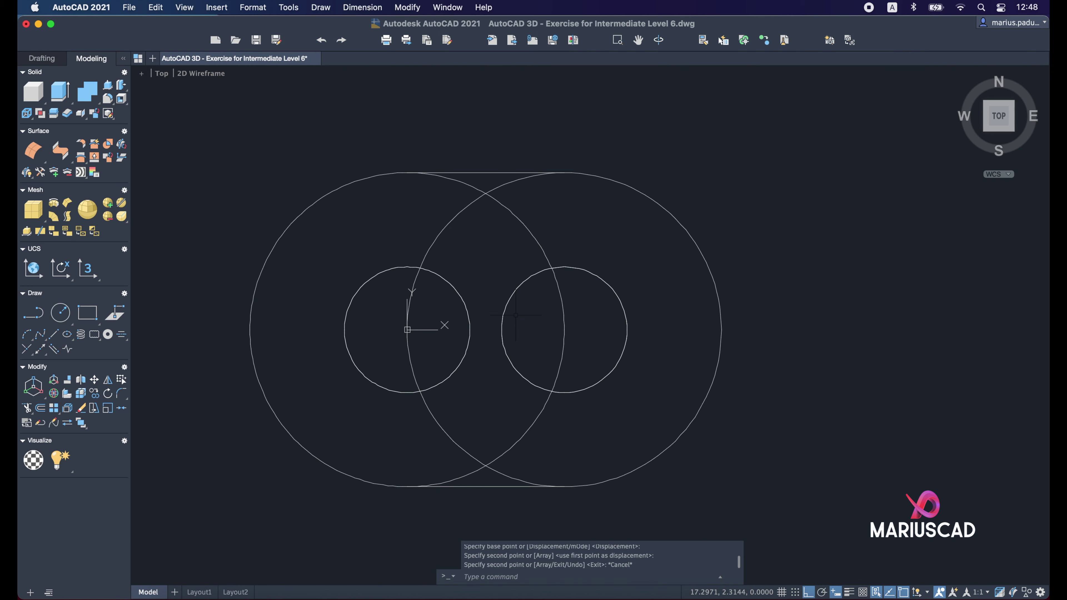
key("super+a")
Fence-trim the large circles' inner and crossing arcs, top and bottom, into an obround outline.
type("tr")
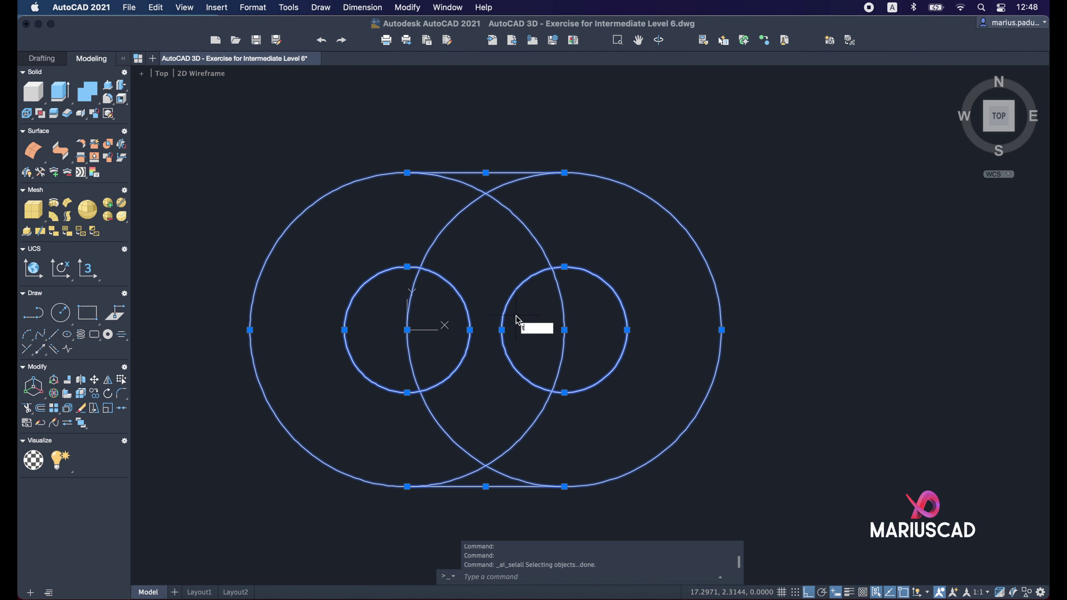
key("Return")
left_click_drag(542, 221, 415, 231)
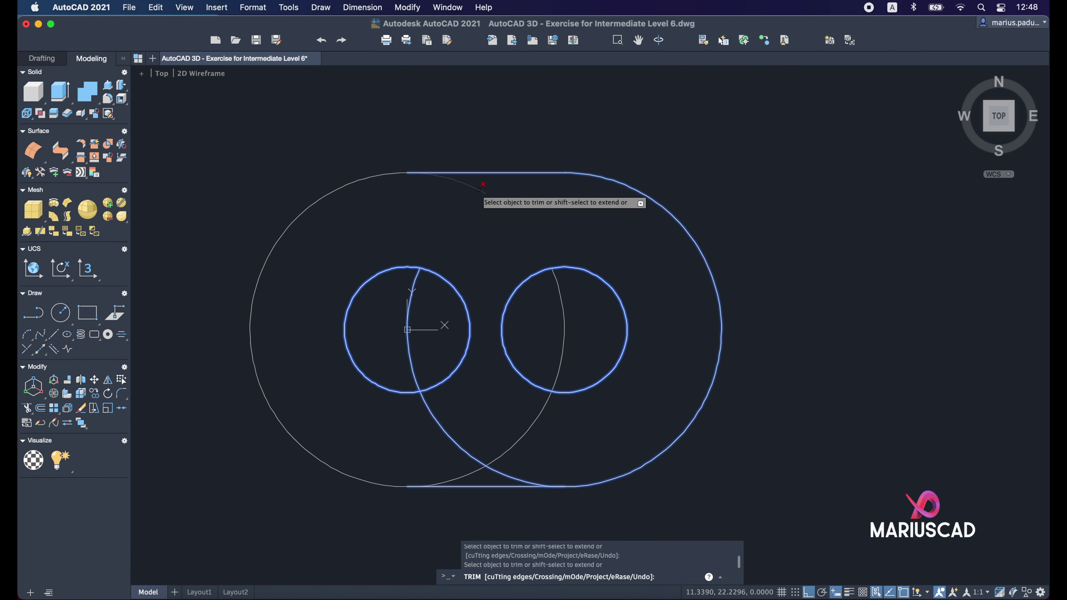
left_click_drag(484, 193, 508, 191)
left_click_drag(578, 349, 540, 319)
left_click_drag(418, 313, 399, 299)
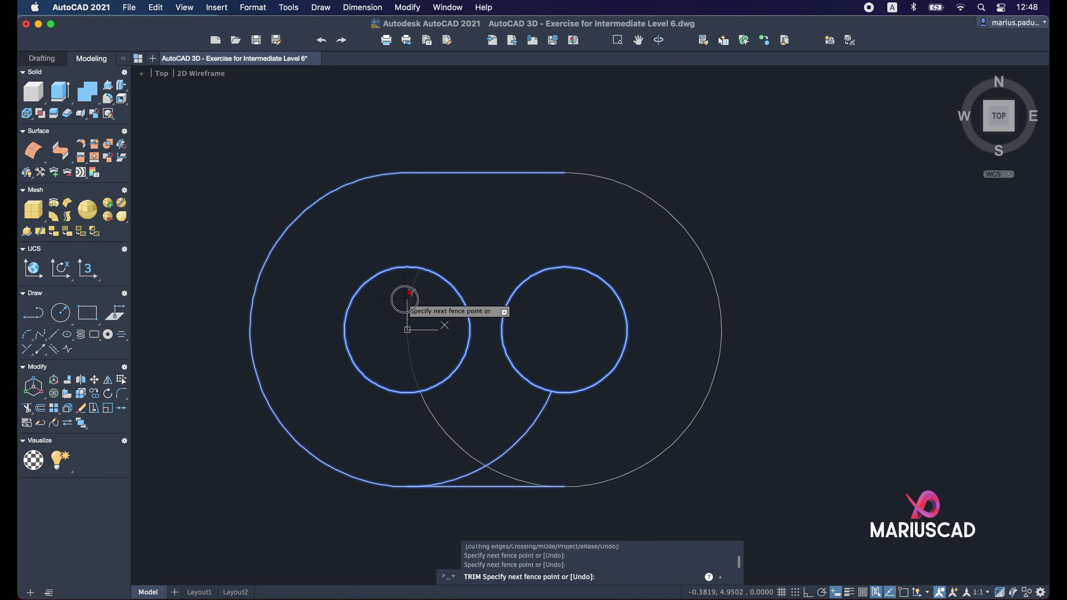
left_click_drag(535, 445, 409, 413)
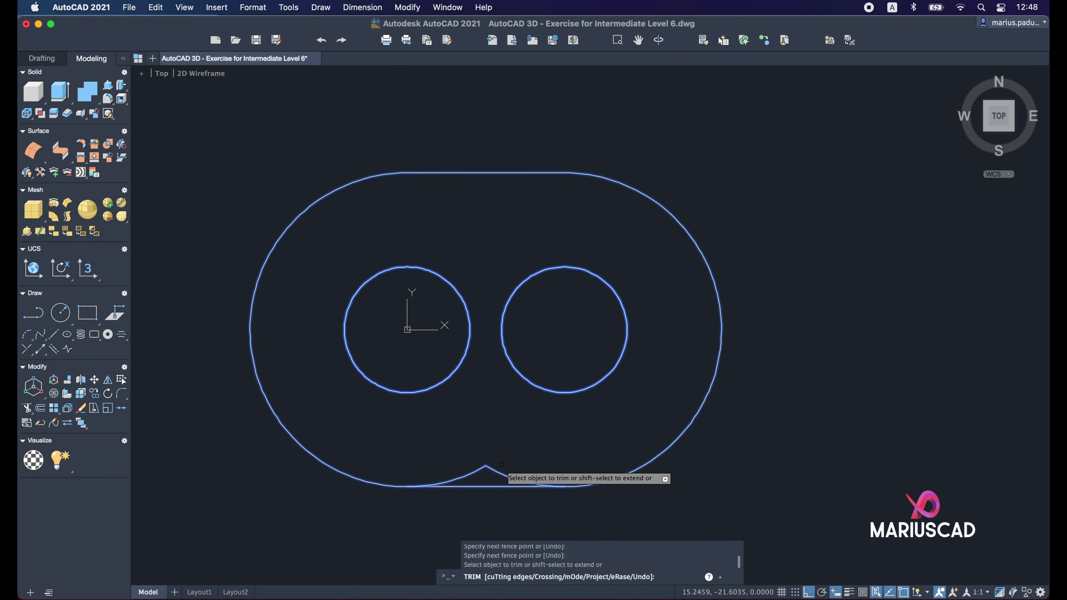
mouse_move(504, 475)
left_mouse_down()
mouse_move(464, 470)
mouse_move(473, 454)
left_mouse_up()
key("Escape")
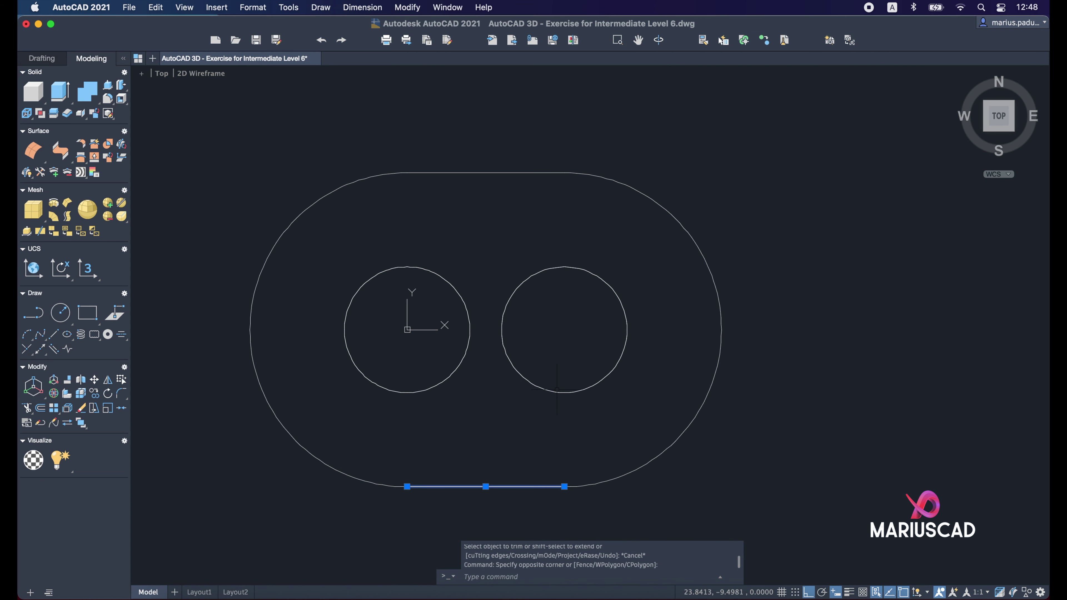
Copy the bottom line for the inner slot and window-select the small circles and slot lines.
type("c")
key("Return")
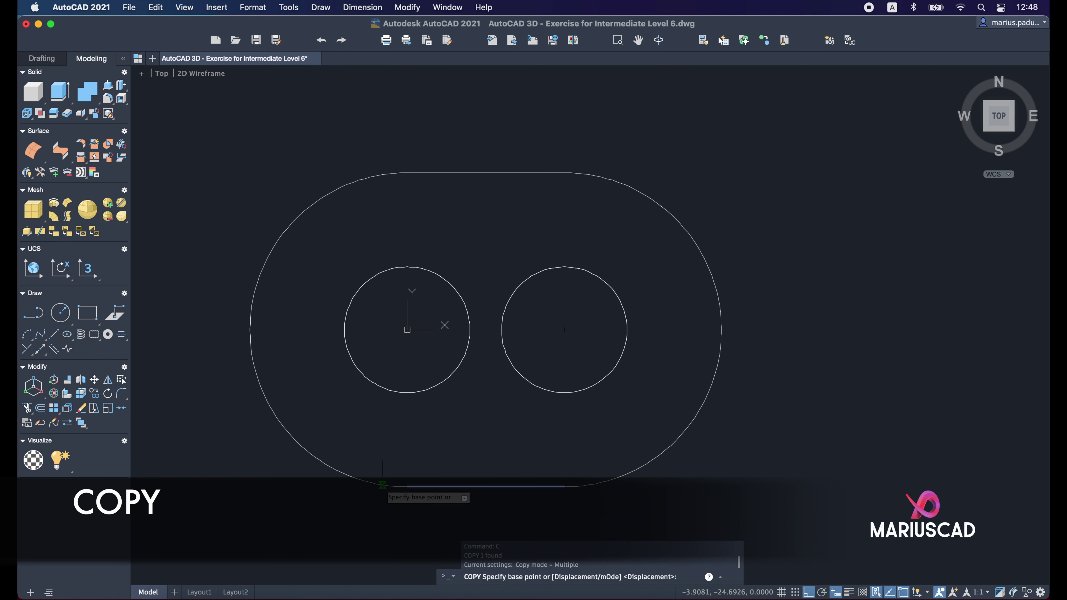
left_click(407, 487)
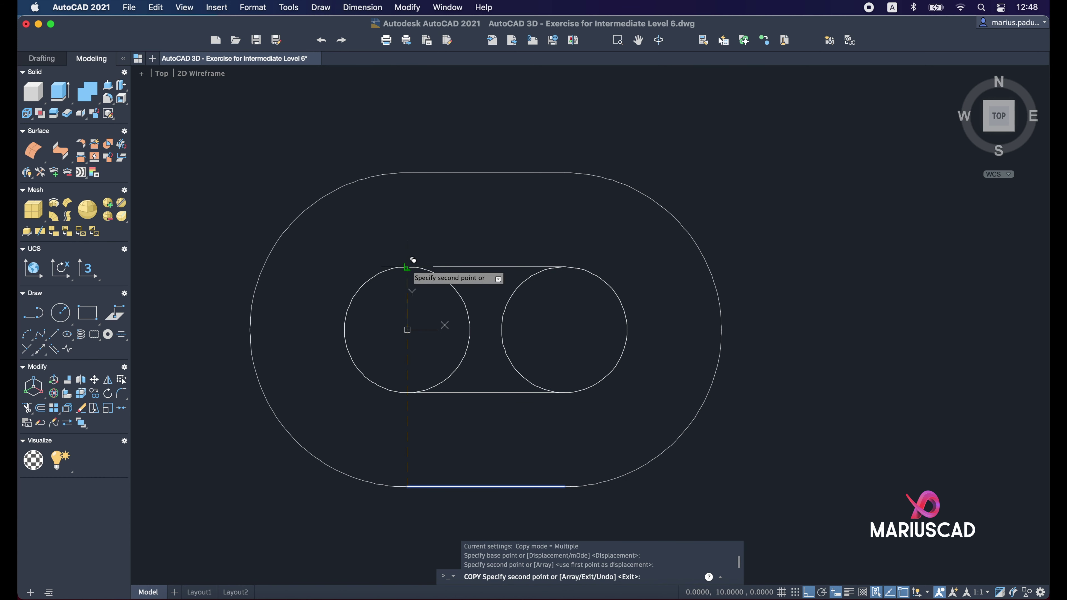
key("Escape")
left_click(576, 415)
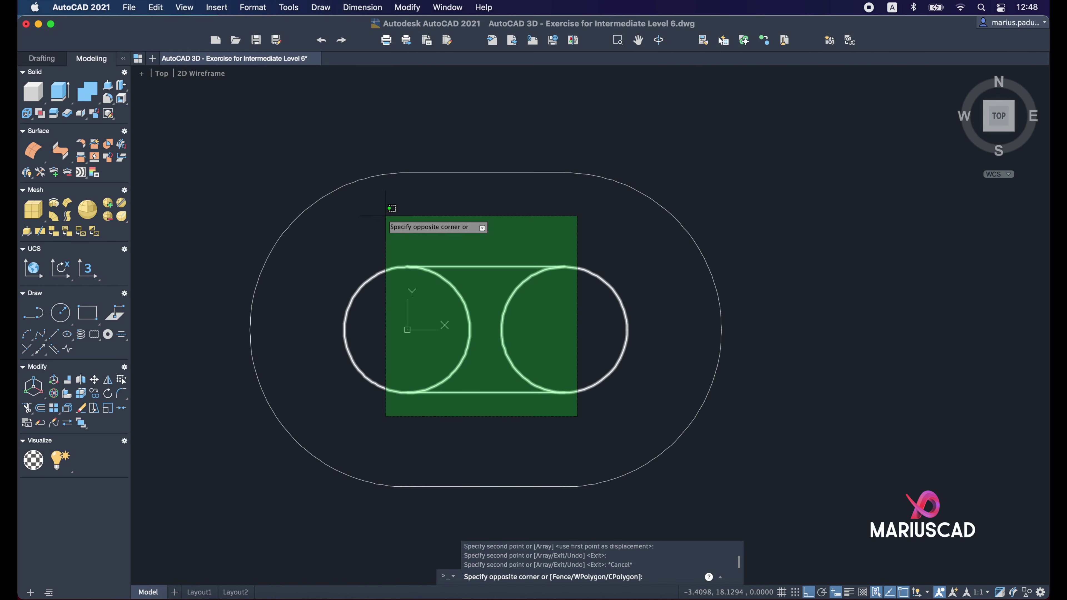
left_click(386, 217)
Fence-trim the inner arcs of both small circles.
type("tr")
key("Return")
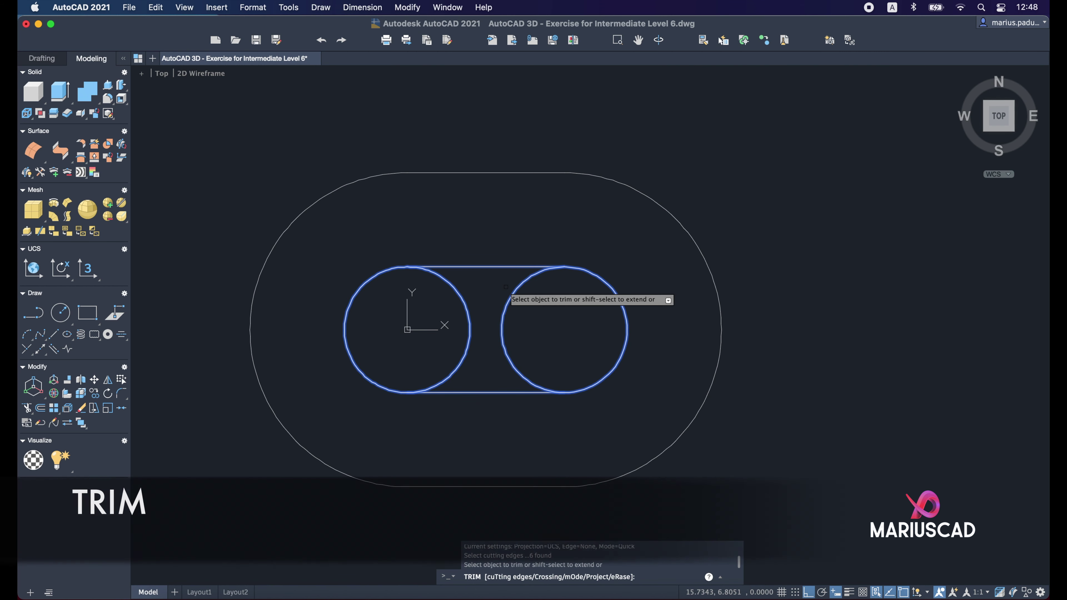
left_click_drag(505, 294, 479, 297)
key("Return")
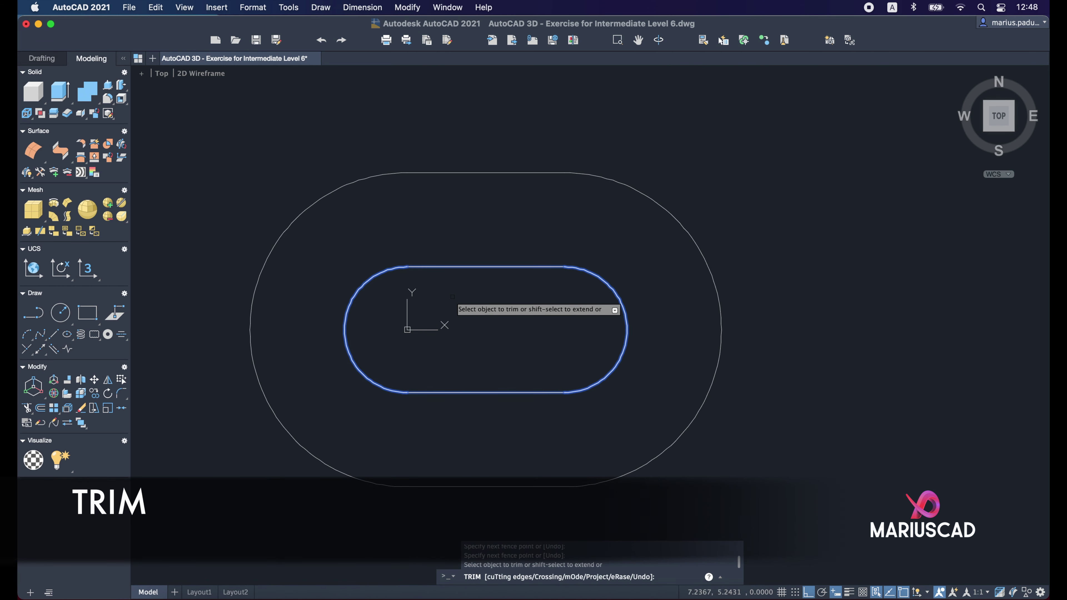
key("Escape")
Join the inner slot pieces into a single polyline.
left_click(622, 399)
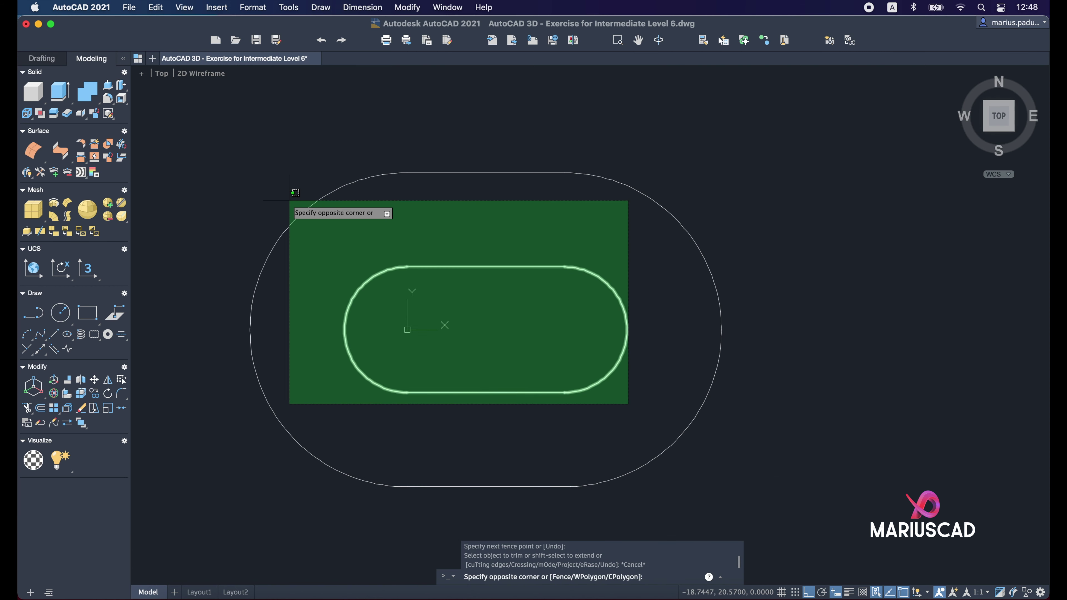
left_click(318, 221)
type("j")
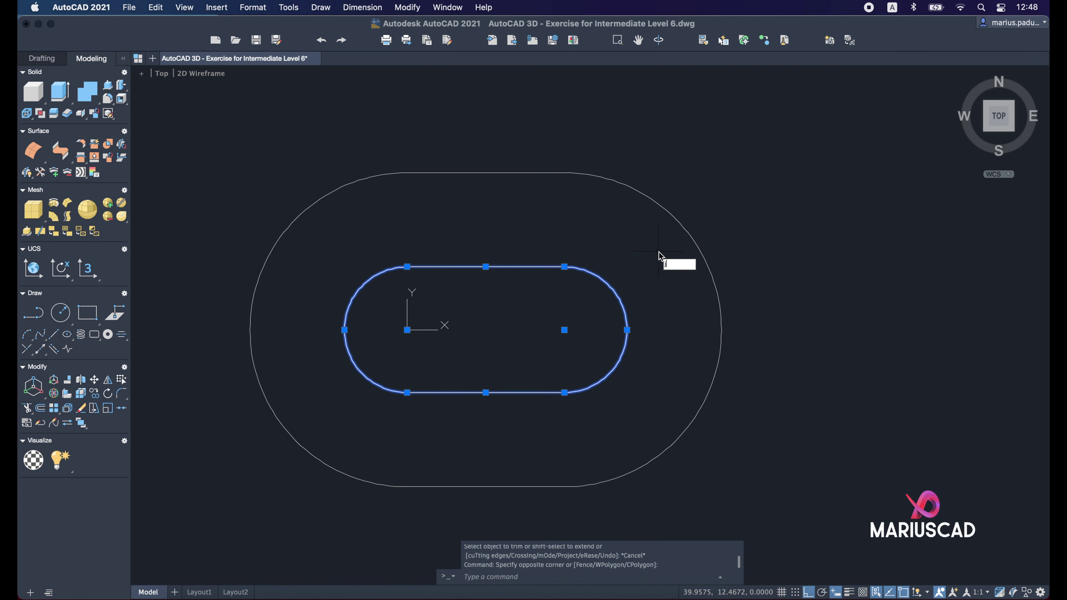
key("Return")
left_click(619, 340)
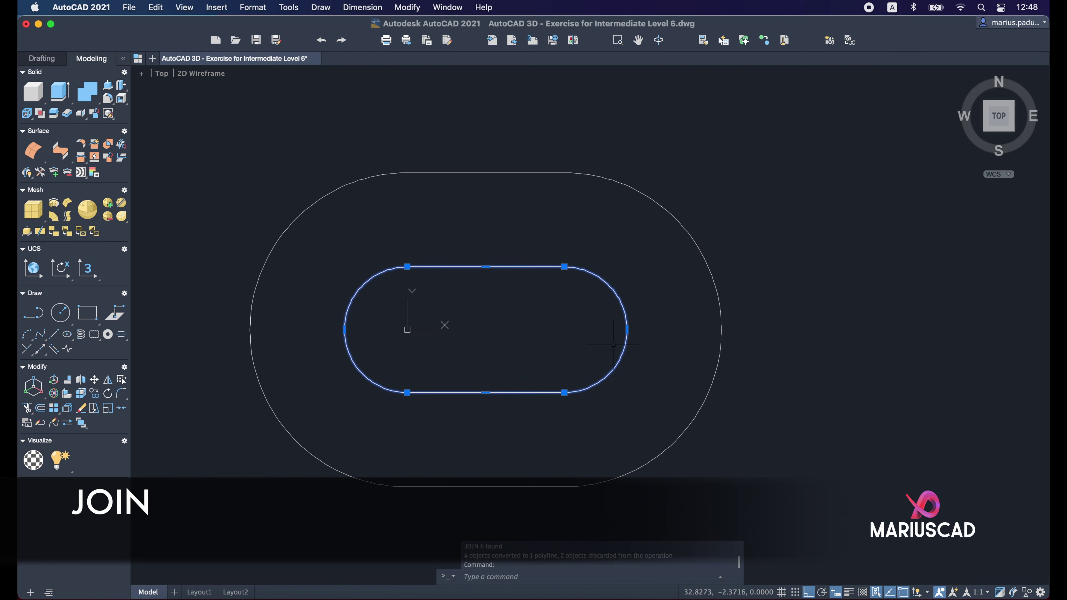
key("Escape")
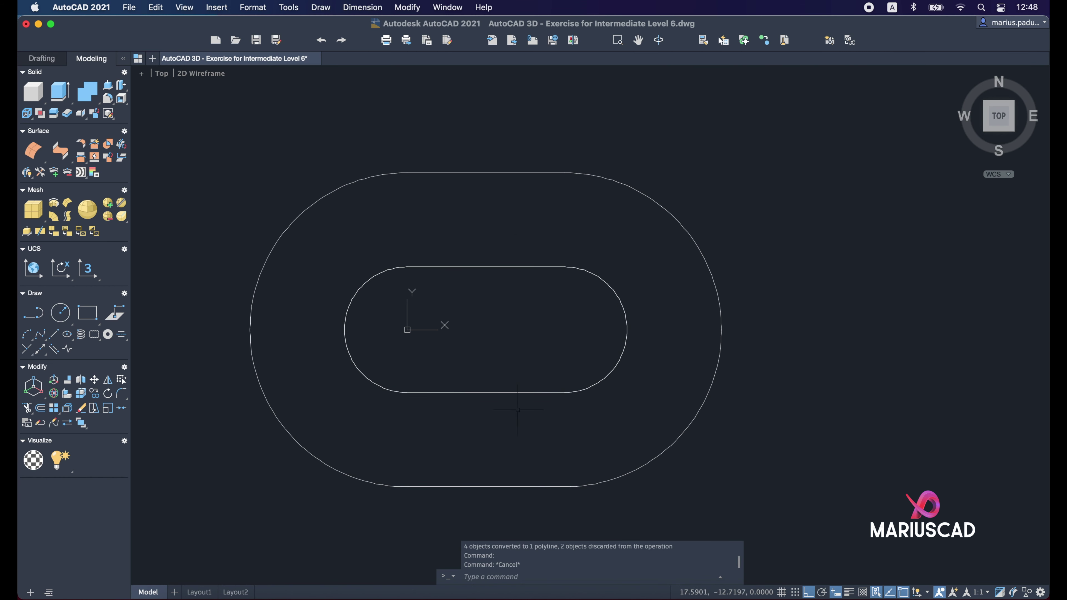
Select all outer outline pieces, including the bottom line.
left_click(853, 242)
left_click(236, 130)
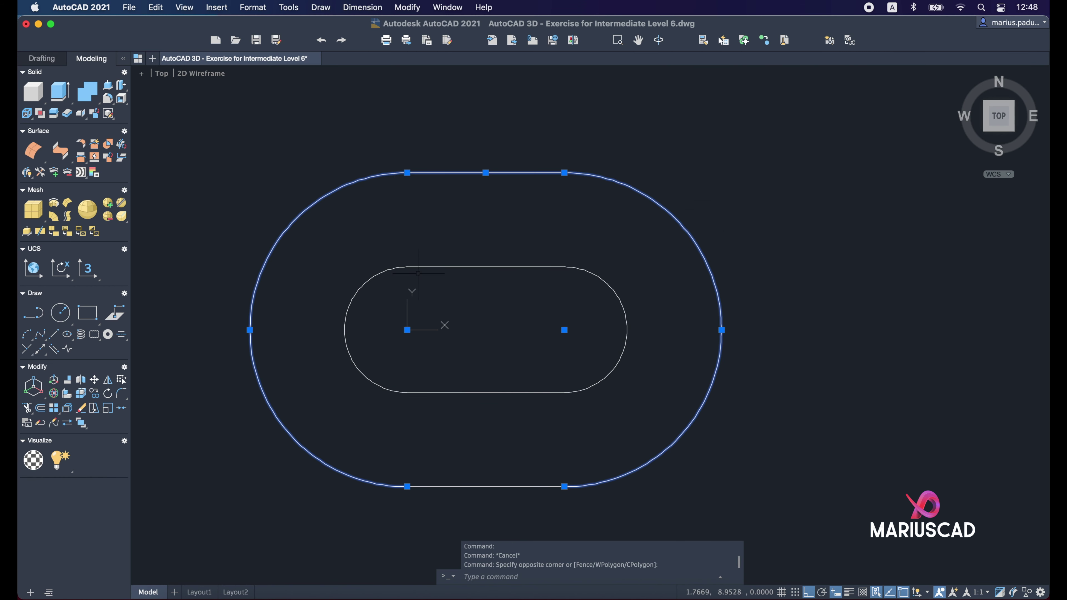
left_click(631, 512)
left_click(361, 439)
Join the outer outline into one polyline and switch to the Home 3D view.
type("j")
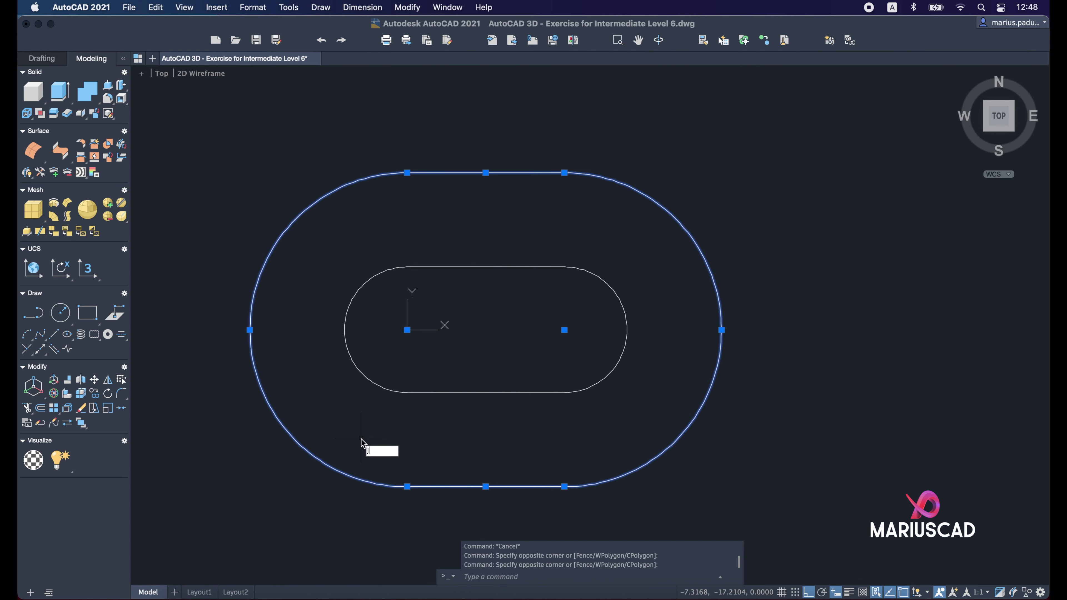
key("Return")
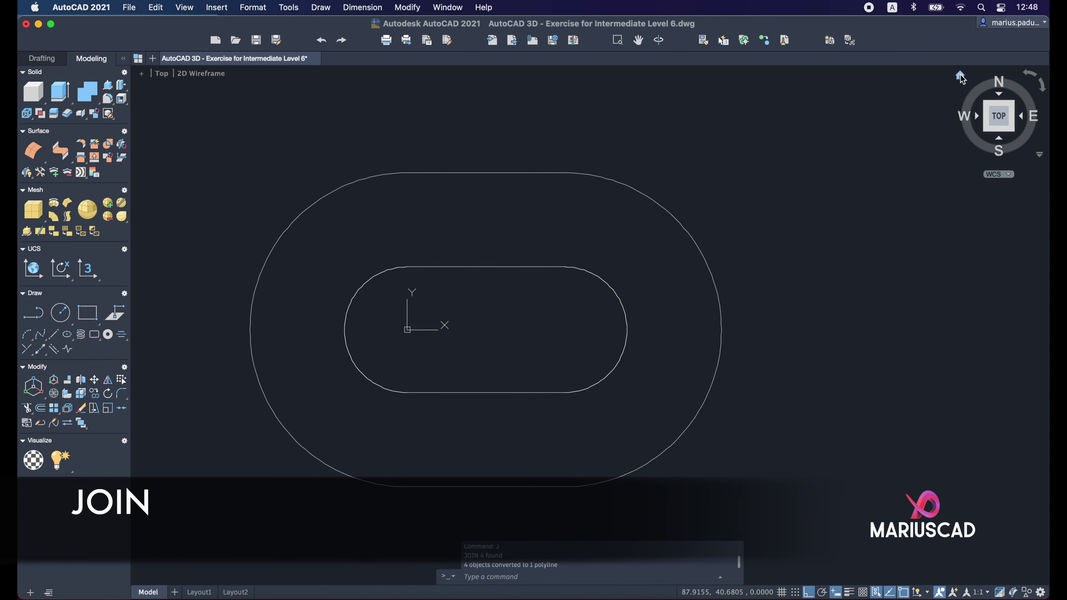
left_click(961, 77)
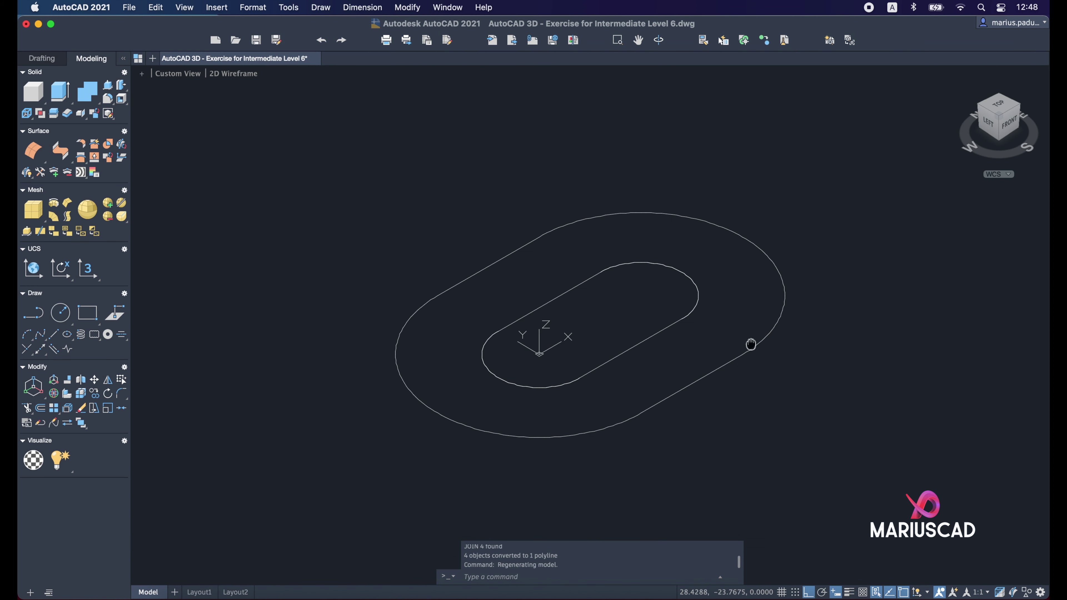
scroll(743, 353, "down", 2)
Copy the inner slot polyline 50 units straight up.
left_click(802, 360)
left_click(691, 331)
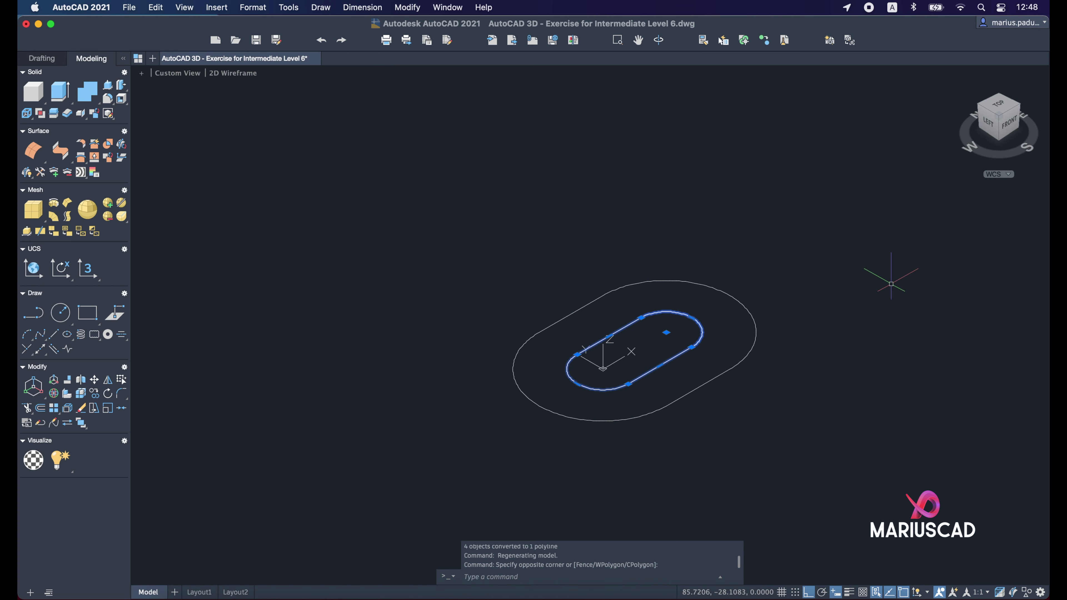
type("c")
key("Return")
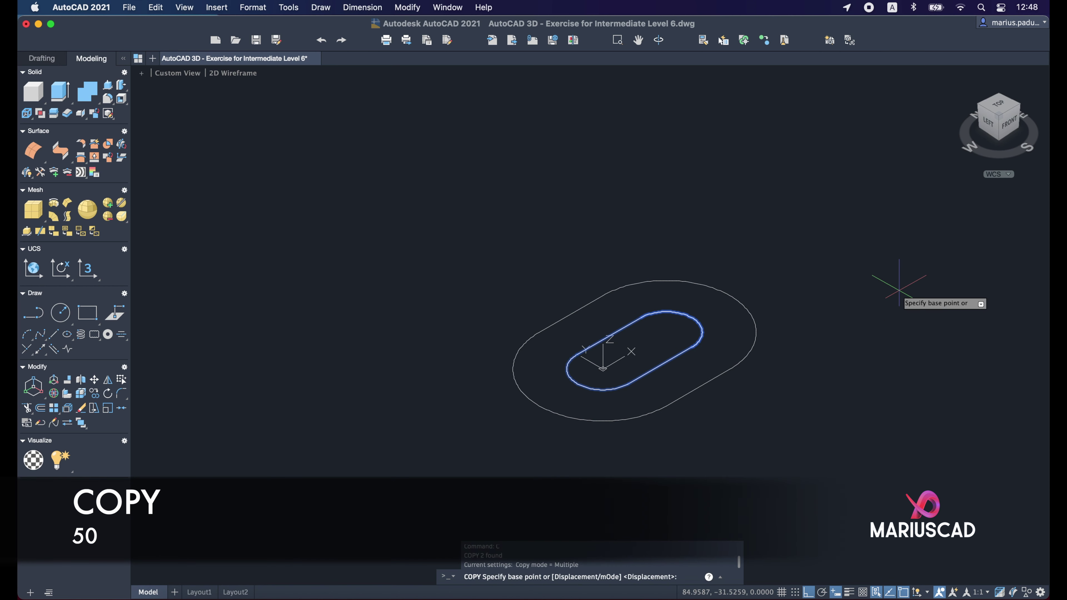
left_click(832, 431)
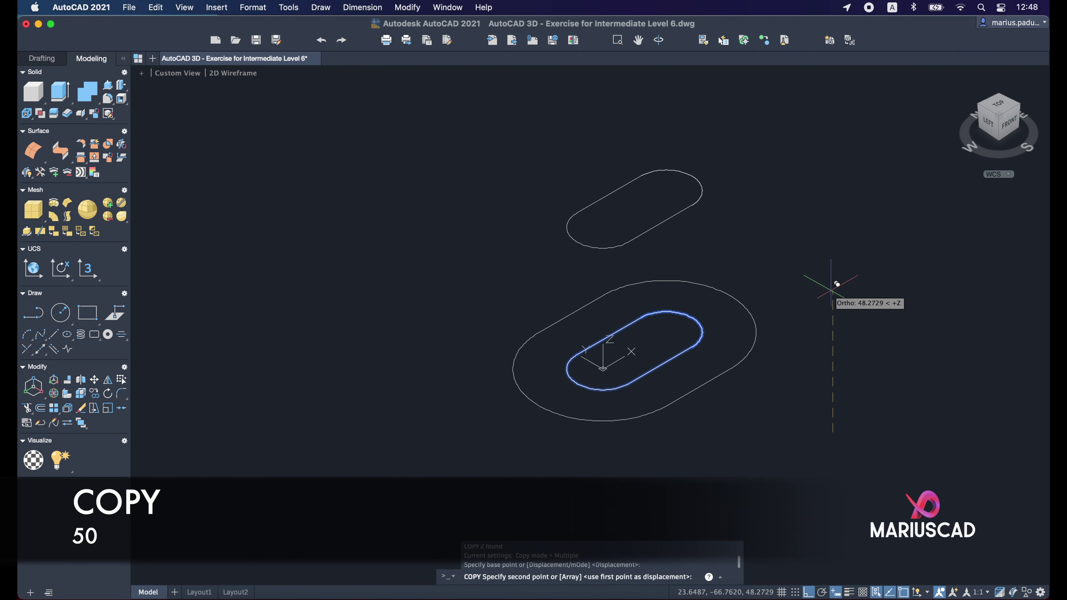
type("50")
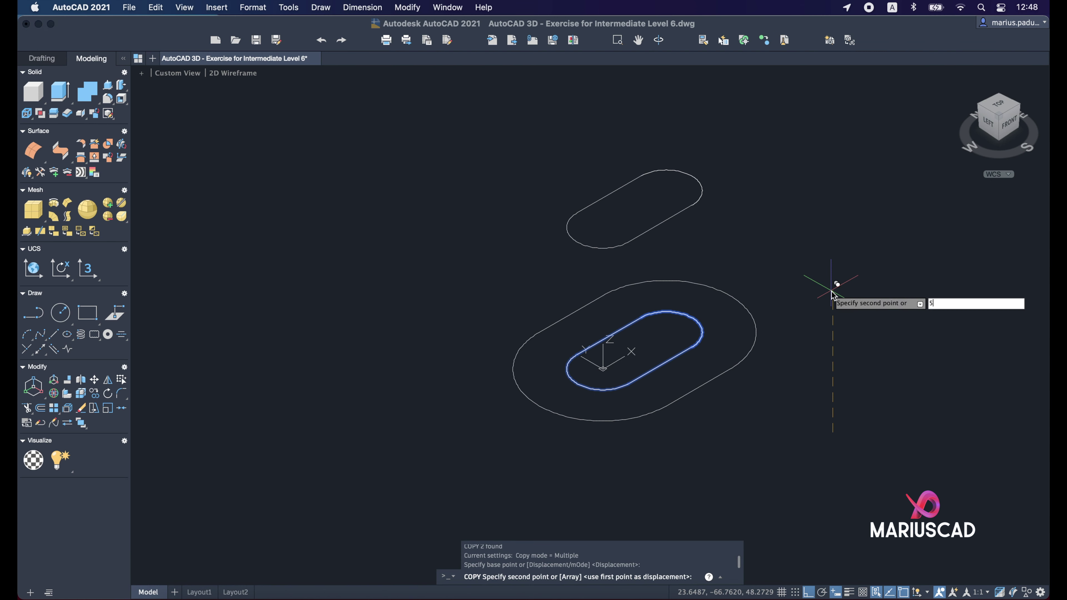
key("Return")
key("Escape")
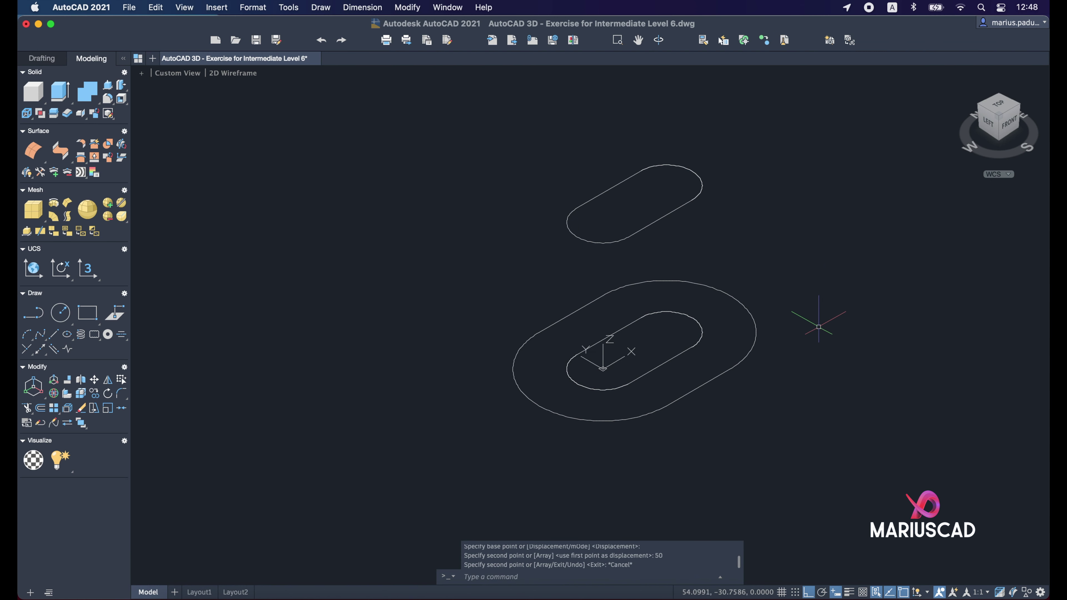
middle_click_drag(821, 315, 817, 336, "shift")
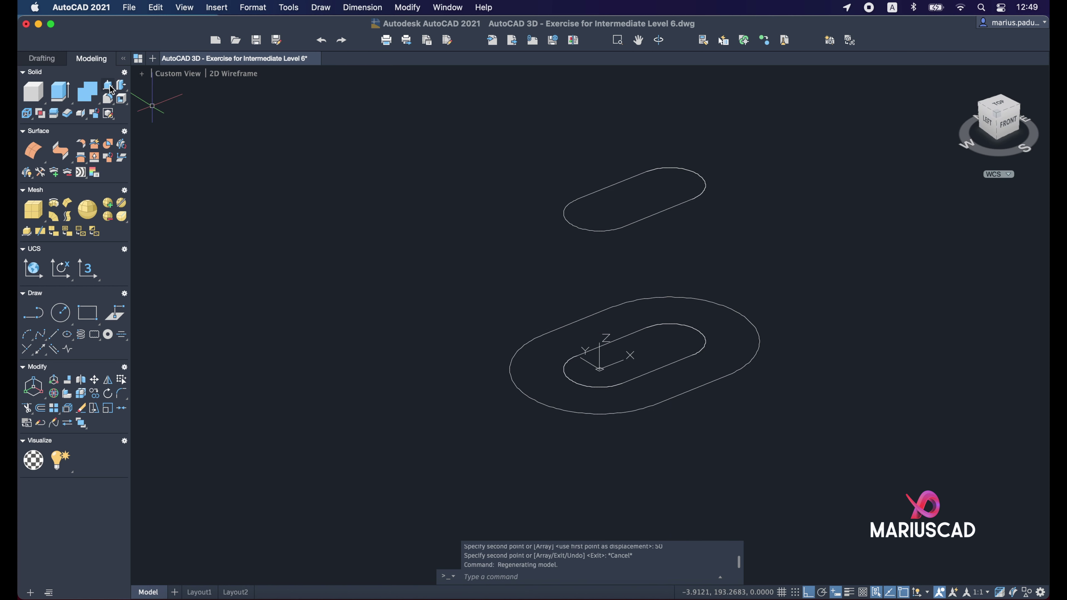
PressPull the region between the outer outline and slot up 35 units.
left_click(120, 99)
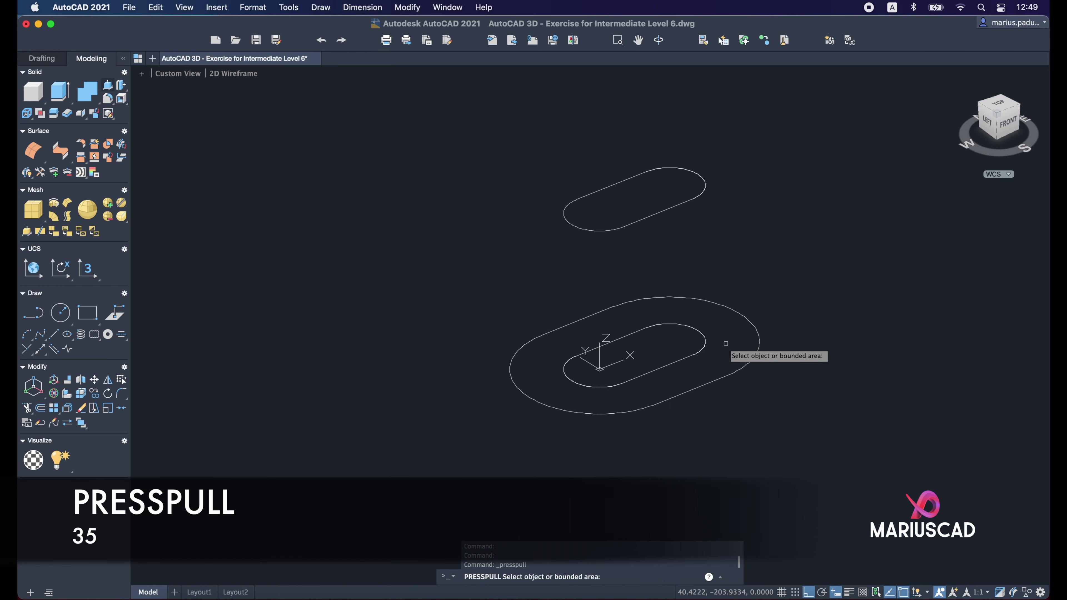
left_click(748, 340)
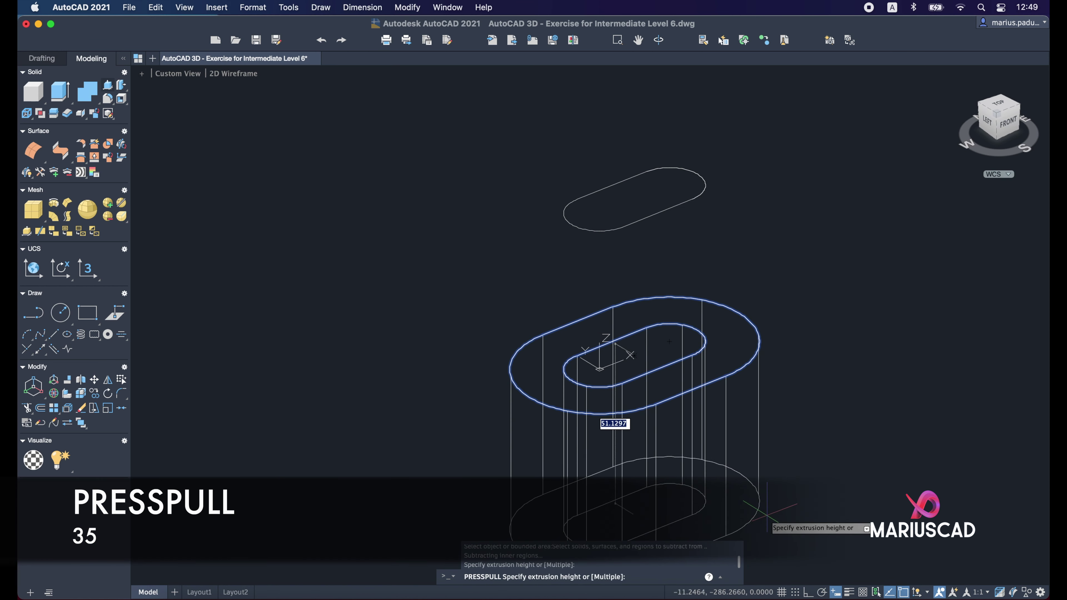
type("35")
key("Return")
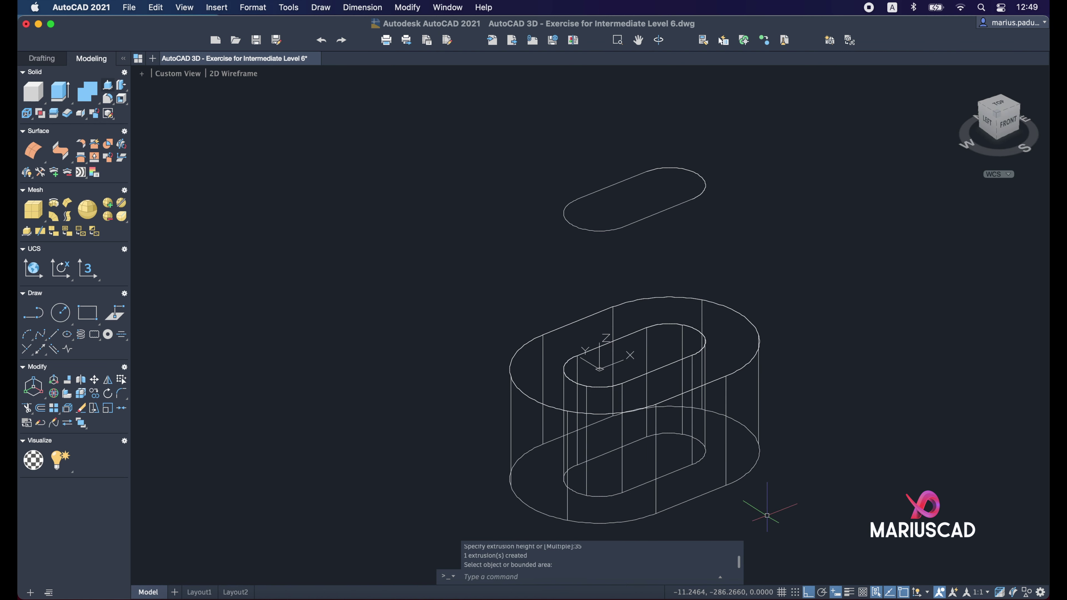
mouse_move(846, 318)
middle_mouse_down("shift")
mouse_move(845, 349)
mouse_move(846, 312)
middle_mouse_up("shift")
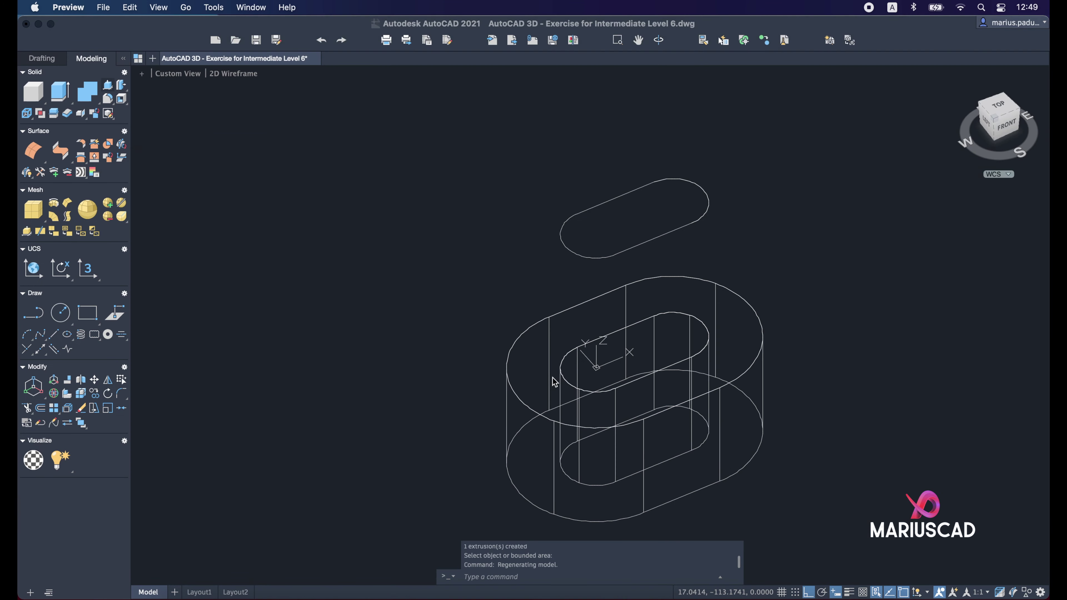
Move only the UCS origin 25 units along X.
left_click(616, 357)
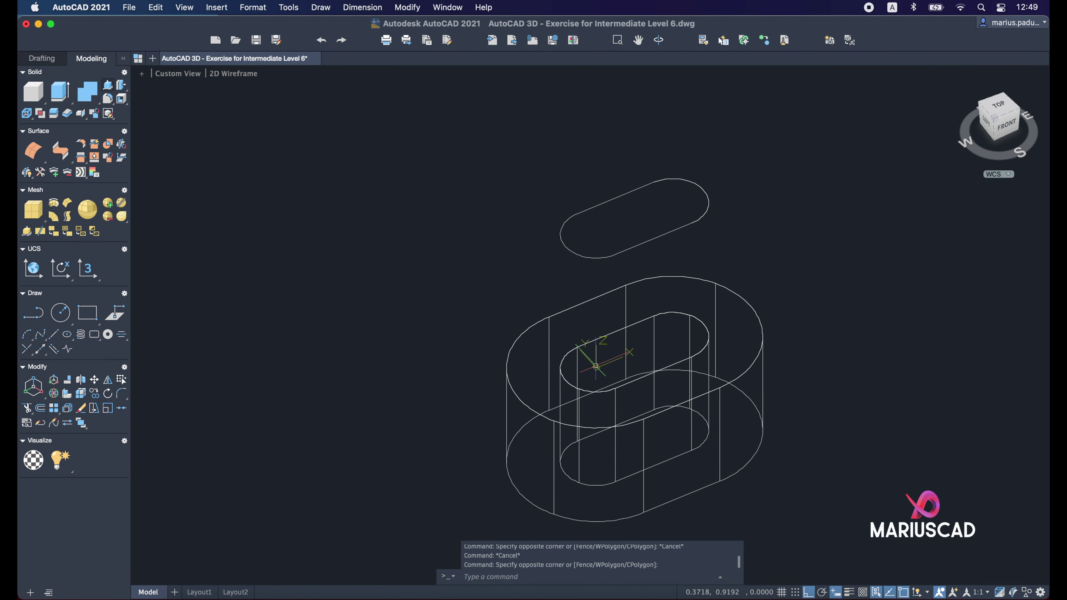
left_click(595, 364)
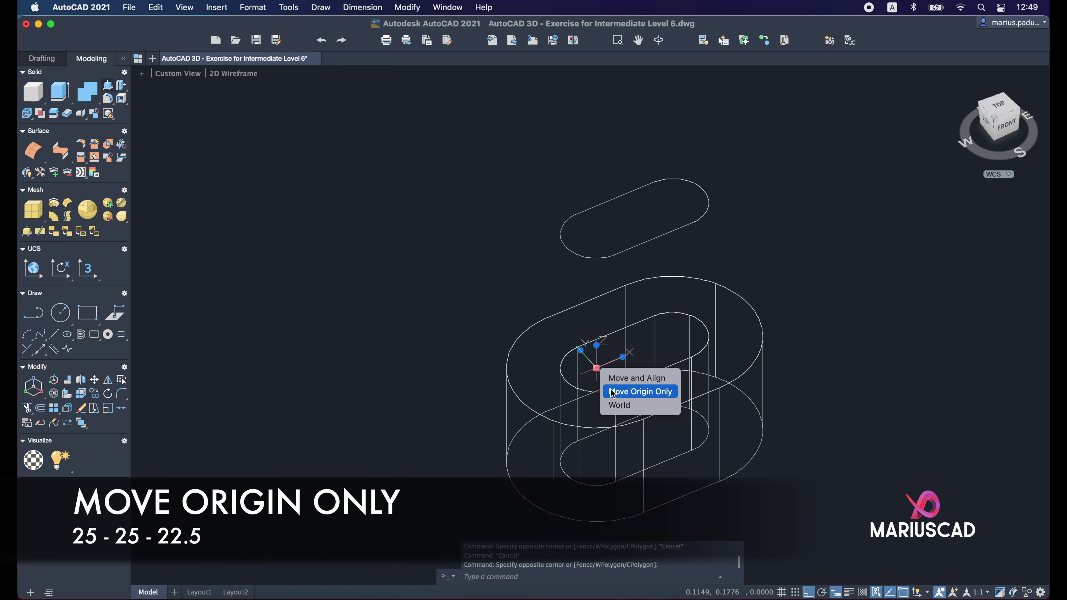
left_click(612, 392)
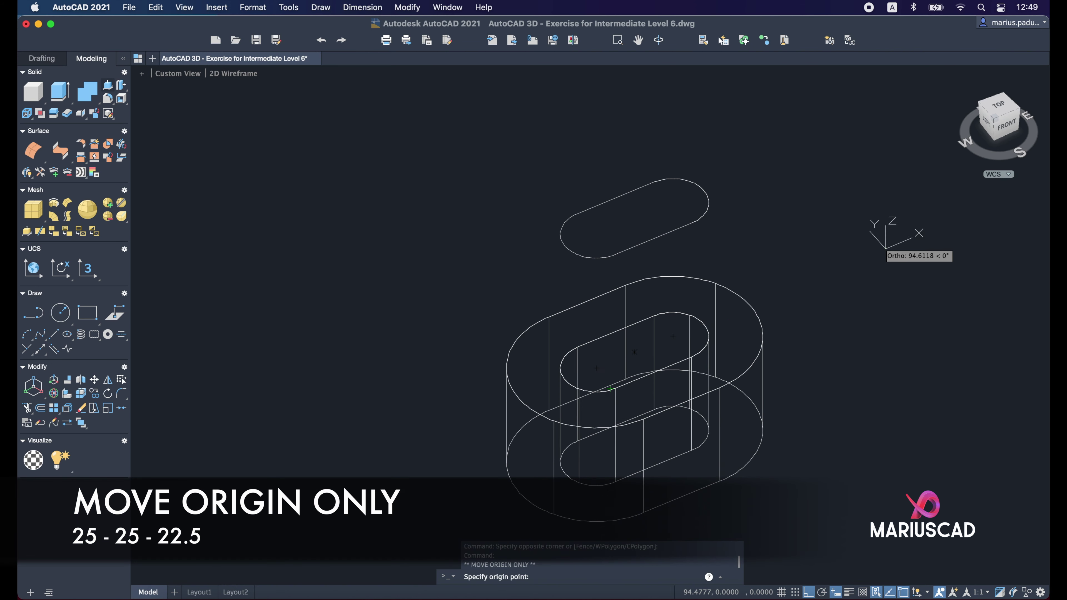
middle_click_drag(880, 496, 811, 490)
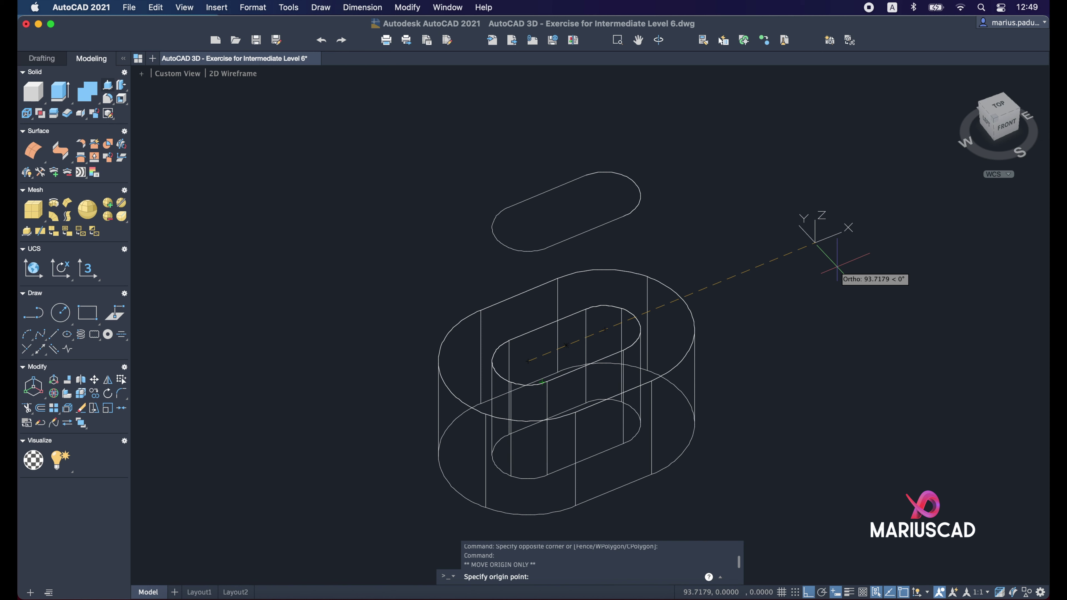
type("25")
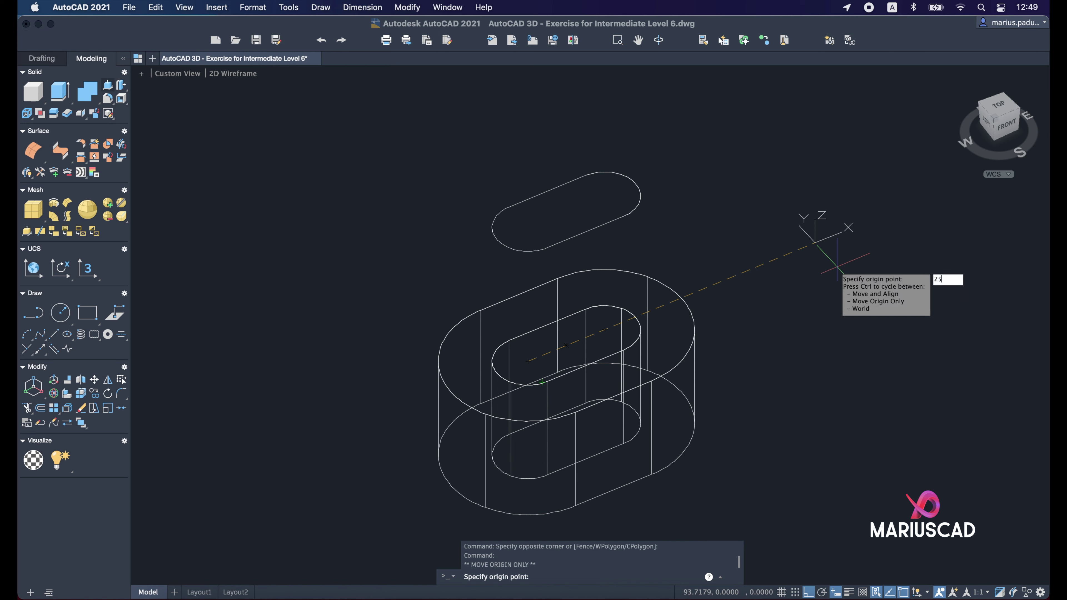
key("Return")
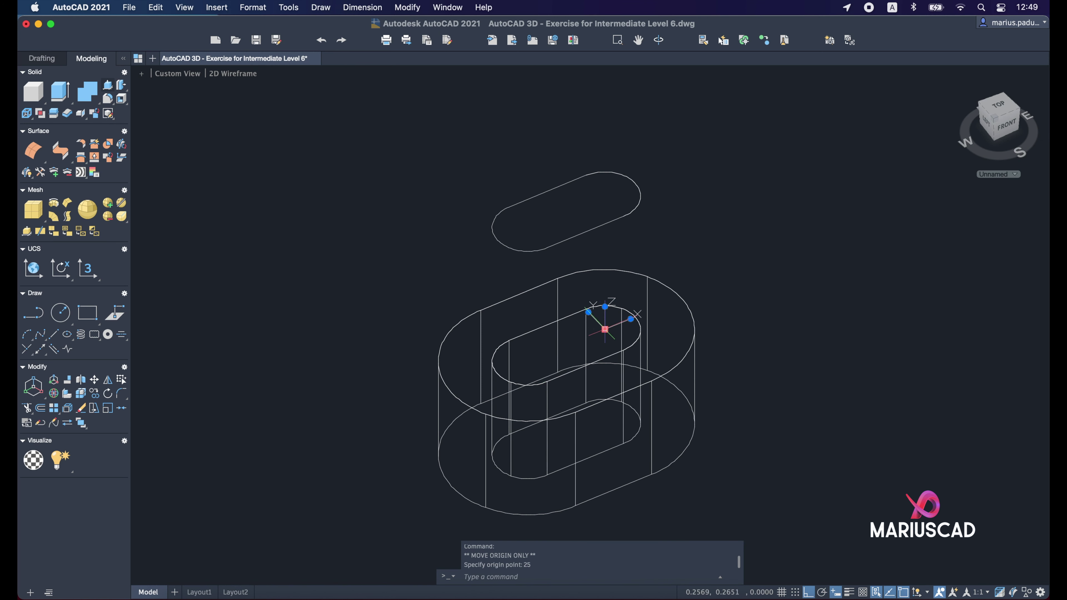
Shift the UCS origin another 25 units, then 22.5 units down.
mouse_move(605, 330)
left_click(616, 354)
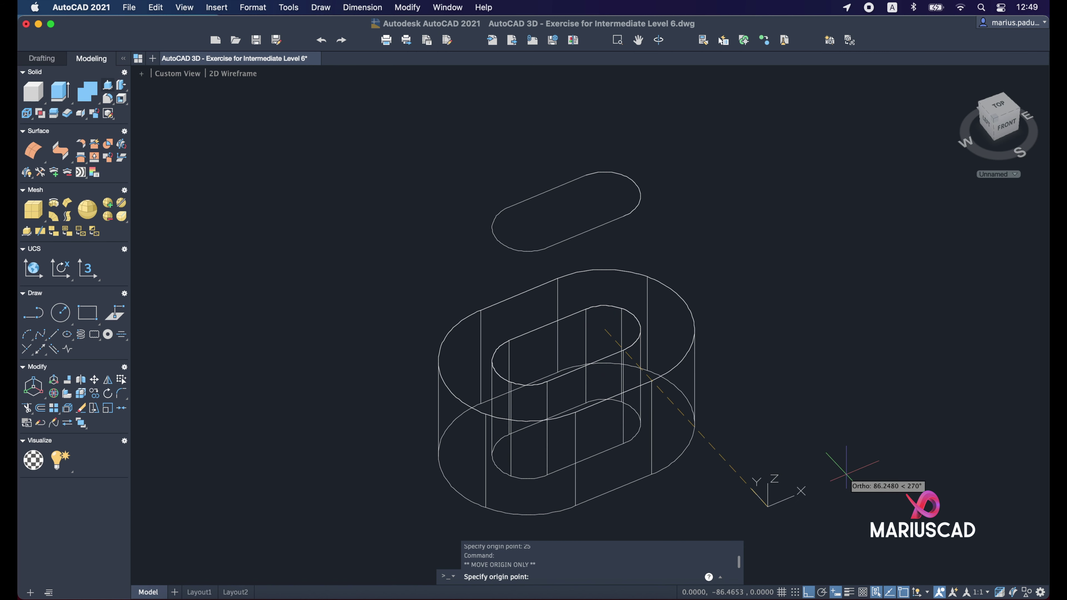
type("25")
key("Return")
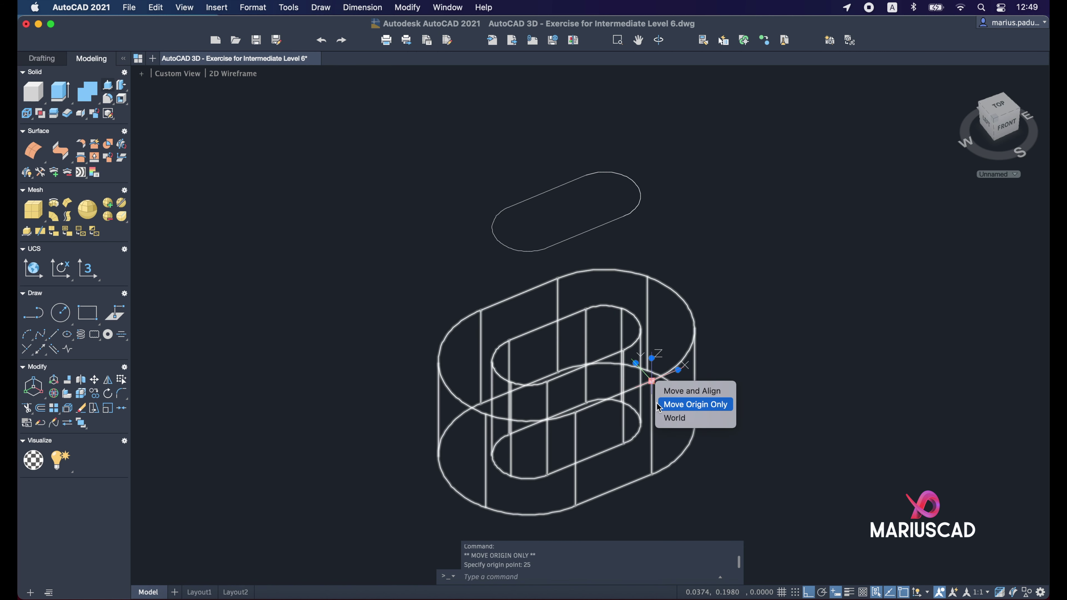
left_click(696, 405)
scroll(714, 498, "down", 5)
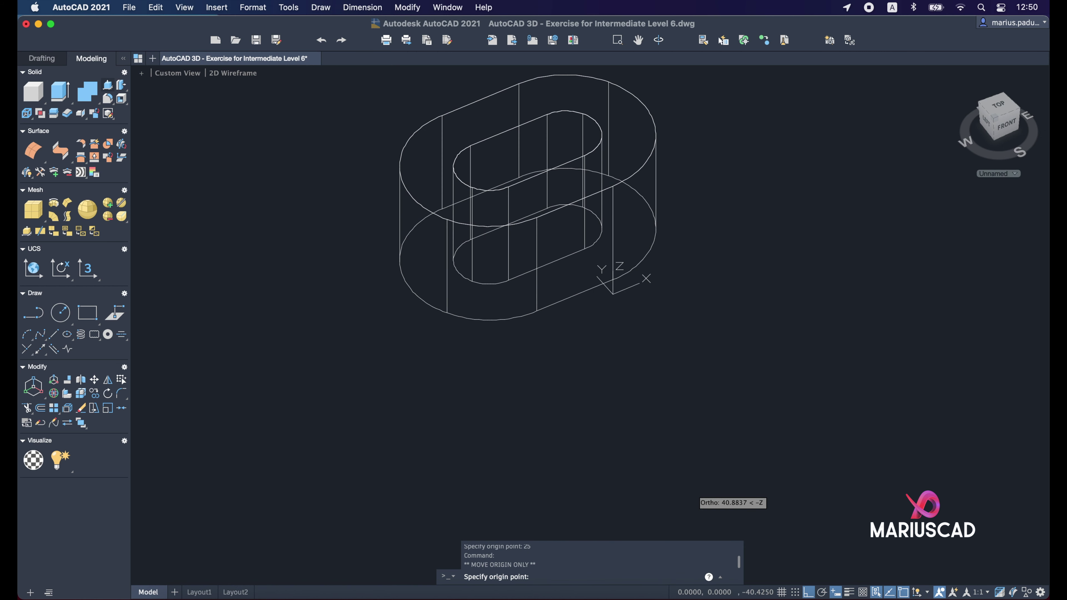
type("22.5")
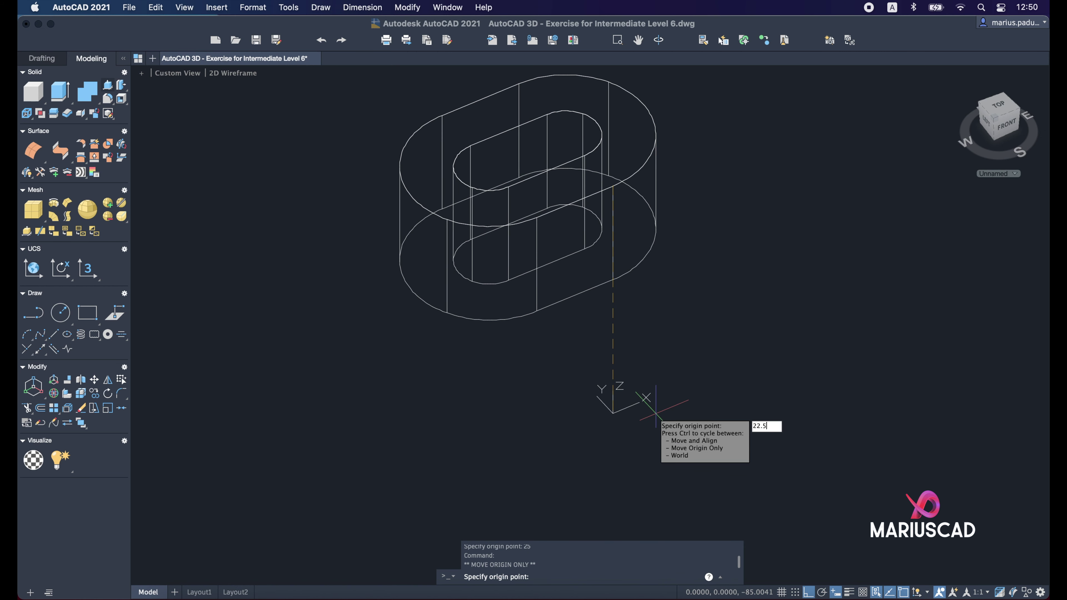
key("Return")
key("Escape")
mouse_move(714, 229)
middle_mouse_down("shift")
mouse_move(730, 262)
mouse_move(662, 251)
middle_mouse_up("shift")
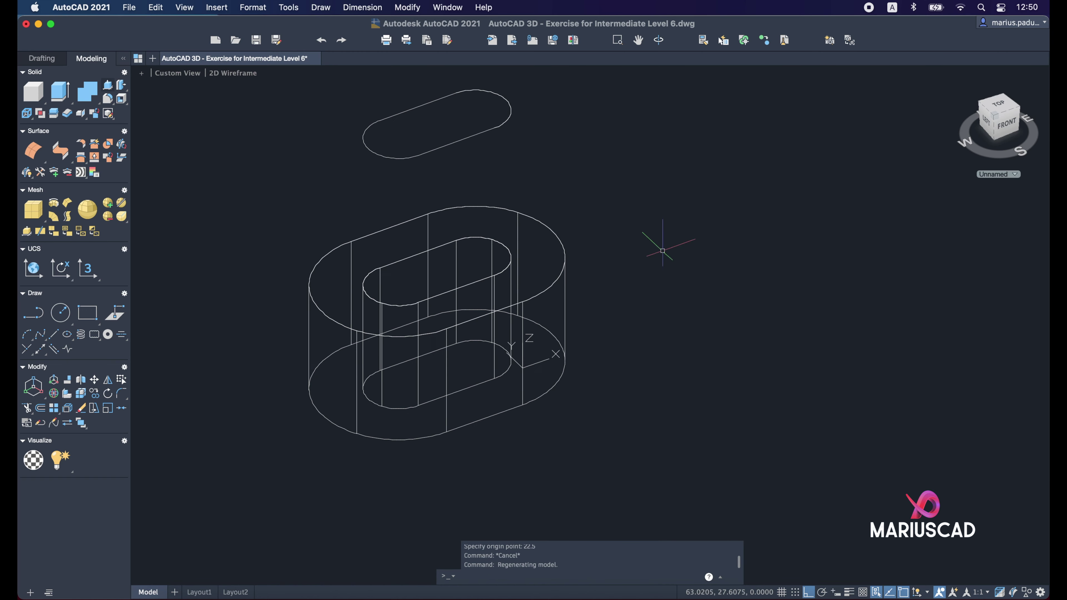
Reopen the bracket reference image to check its dimensions.
left_click(811, 593)
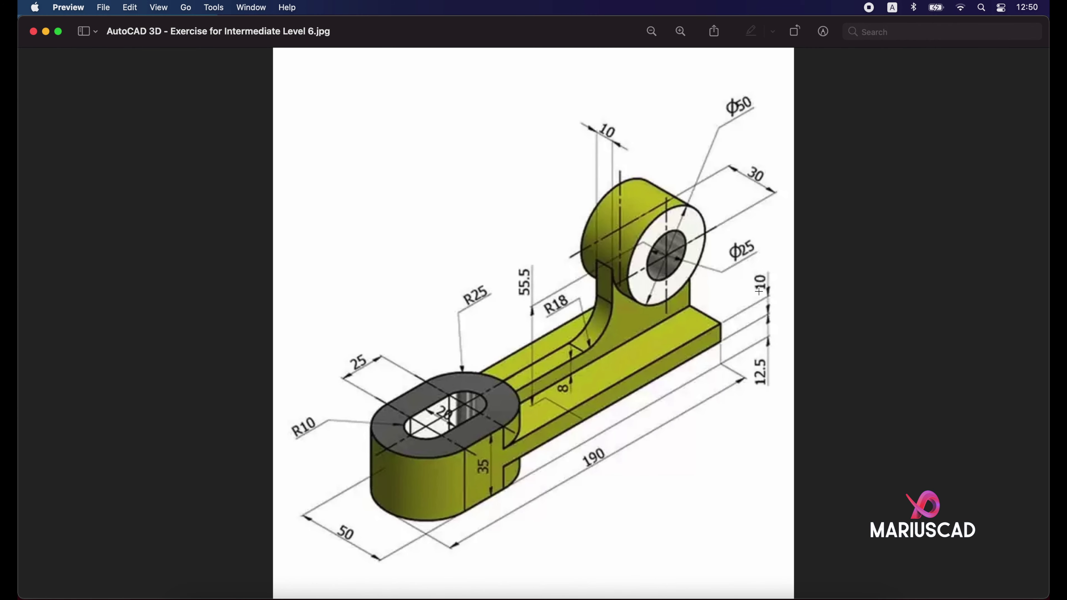
Hide the reference image and return to the AutoCAD drawing.
left_click(46, 34)
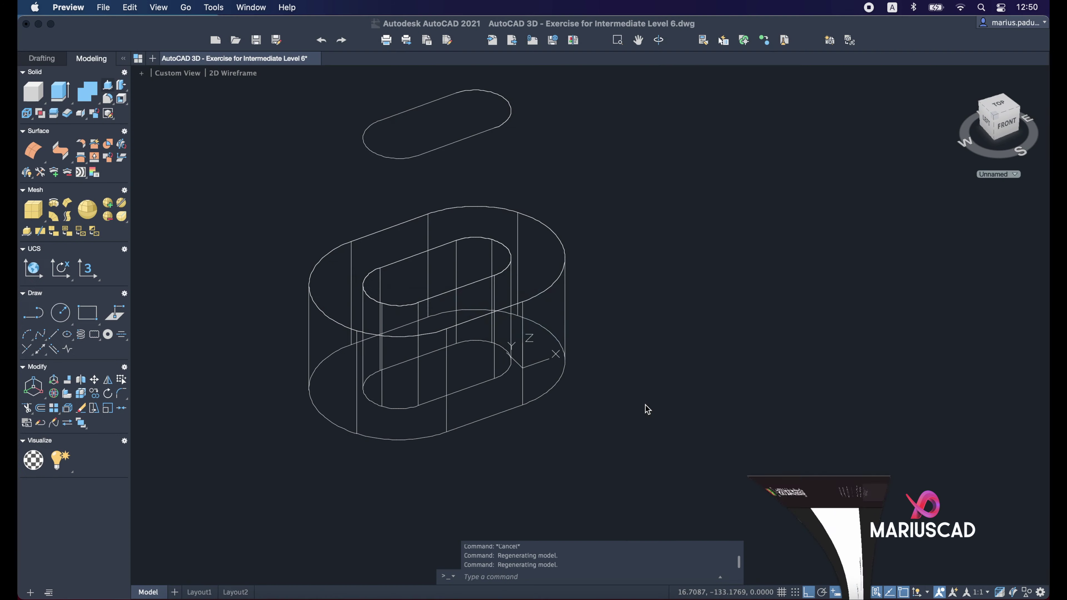
left_click(642, 405)
key("Escape")
Create a 140 × 50 × 10 box from corner 0,0 and view it from the front.
type("box")
key("Return")
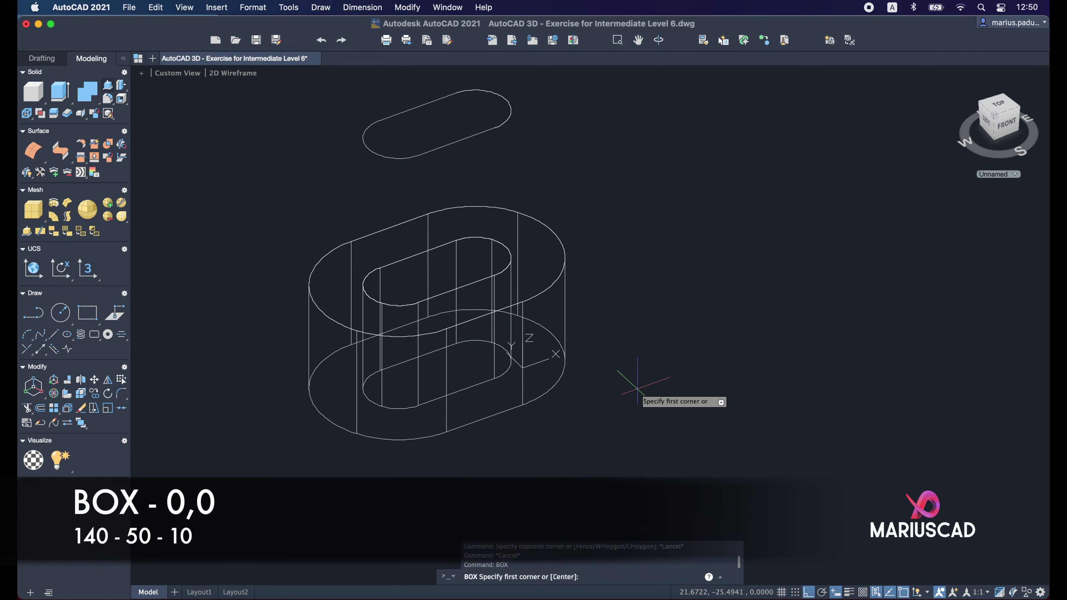
type("0,0")
key("Return")
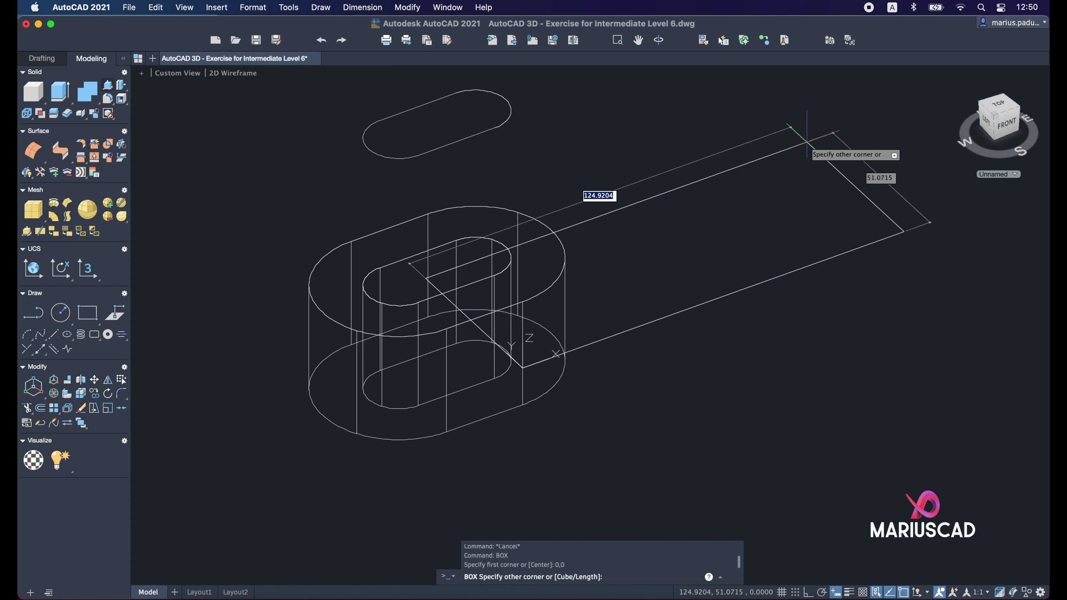
type("140")
key("Tab")
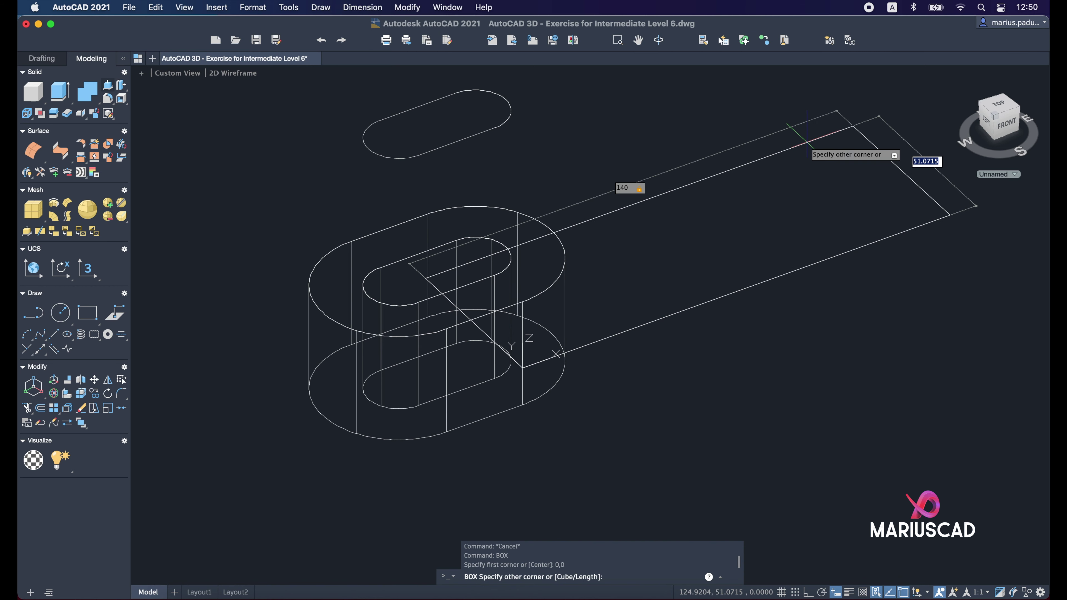
type("50")
key("Return")
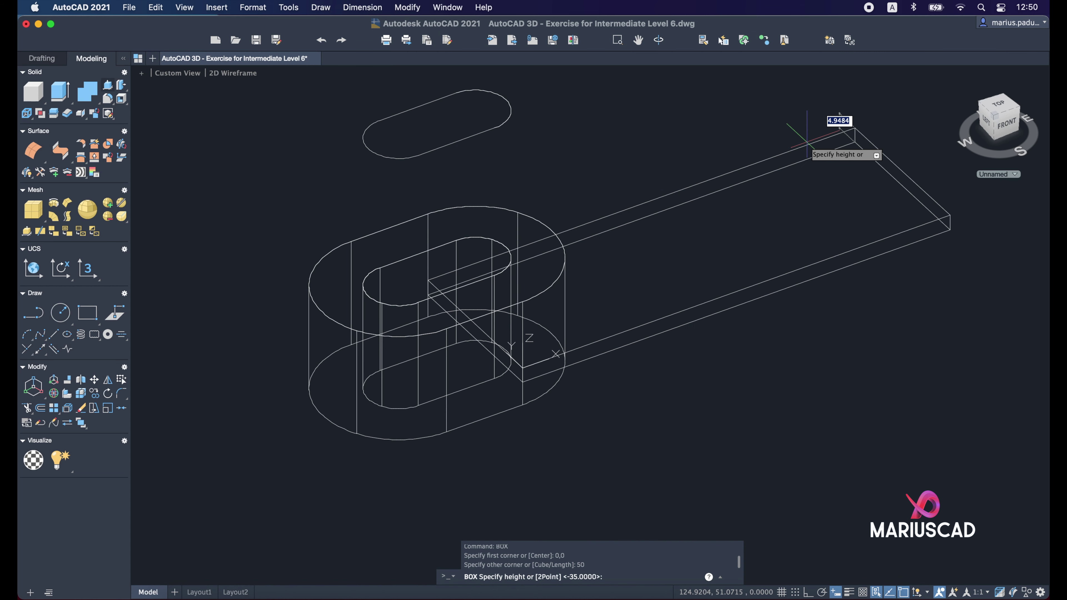
type("10")
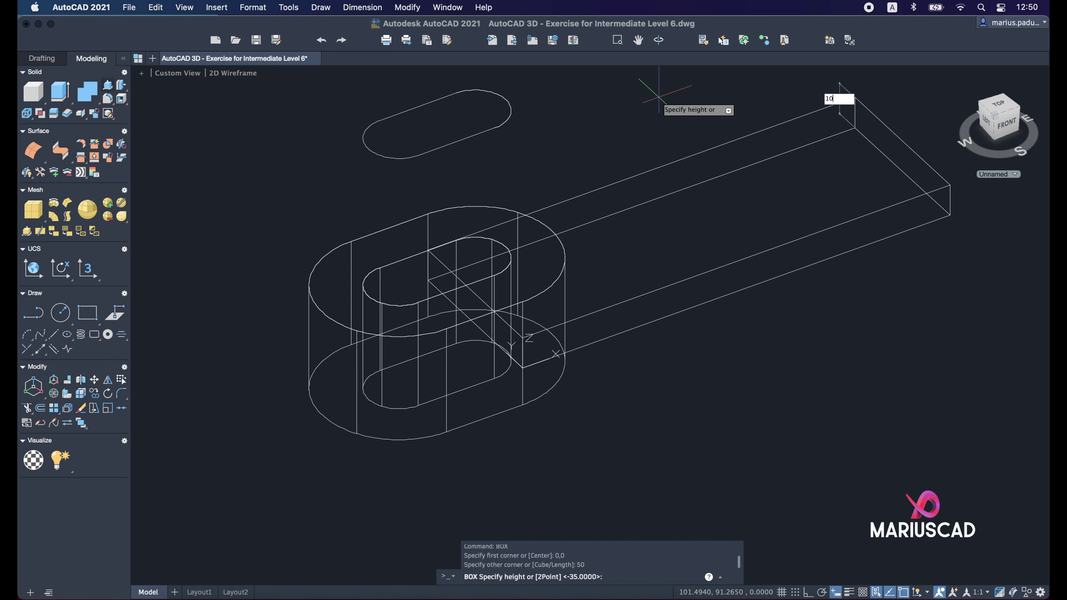
key("Return")
middle_click_drag(664, 210, 695, 303, "shift")
left_click(1000, 128)
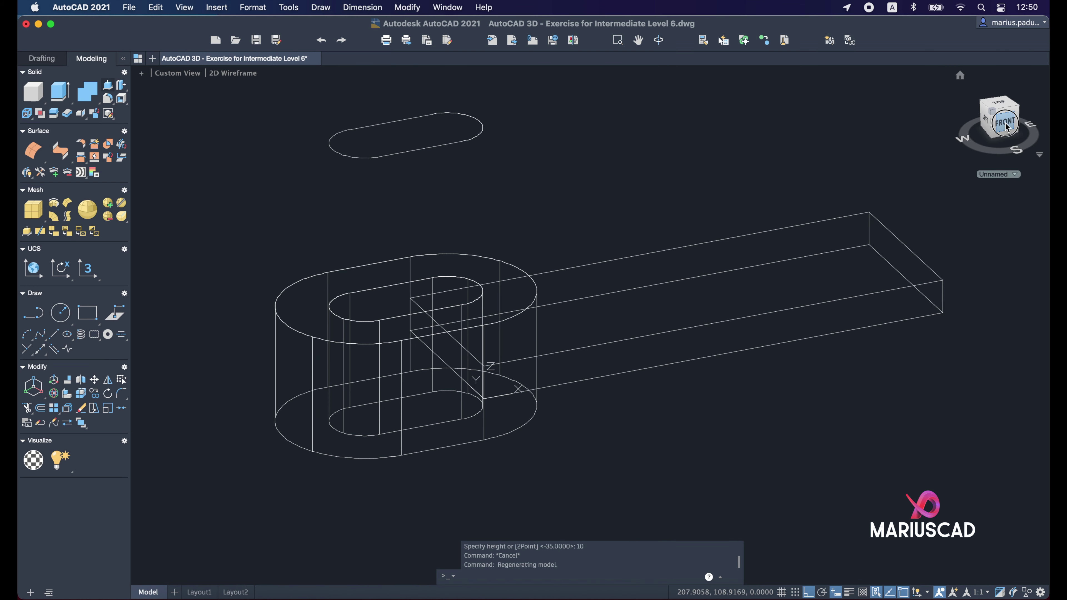
Align the UCS with the current front view using New UCS > View.
scroll(485, 383, "down", 2)
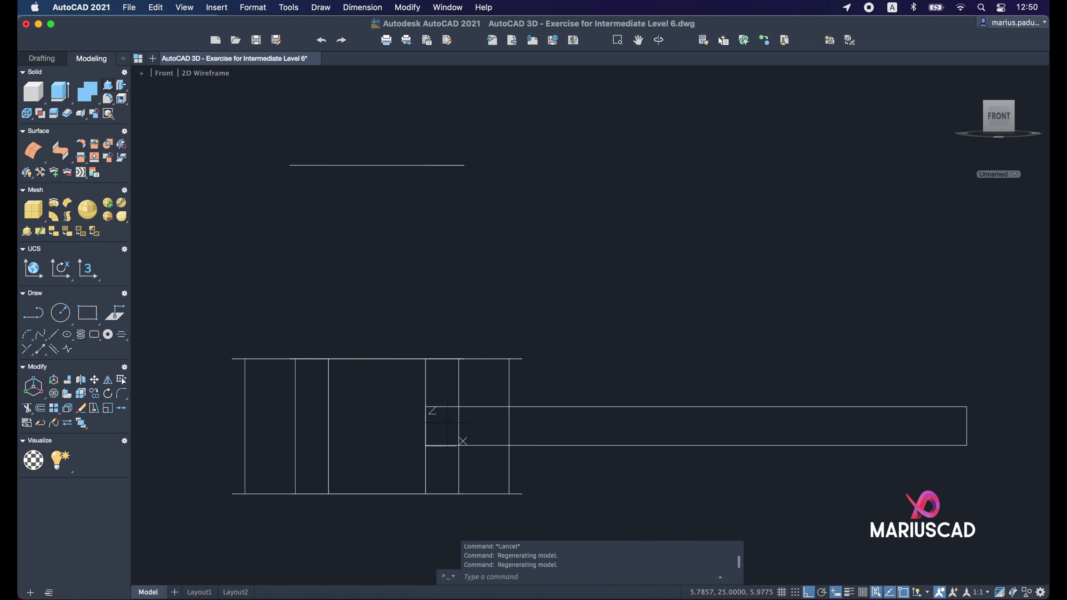
scroll(448, 395, "down", 2)
left_click(301, 10)
mouse_move(296, 187)
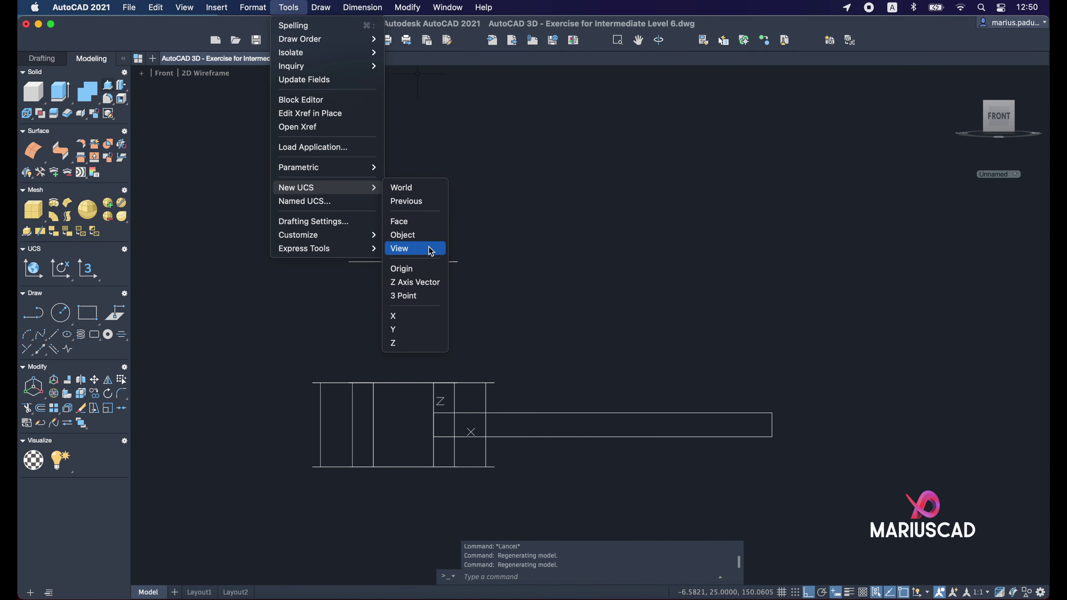
left_click(416, 248)
Orbit the model, check the reference drawing, and select the UCS icon for repositioning.
scroll(462, 462, "up", 4)
scroll(407, 419, "down", 4)
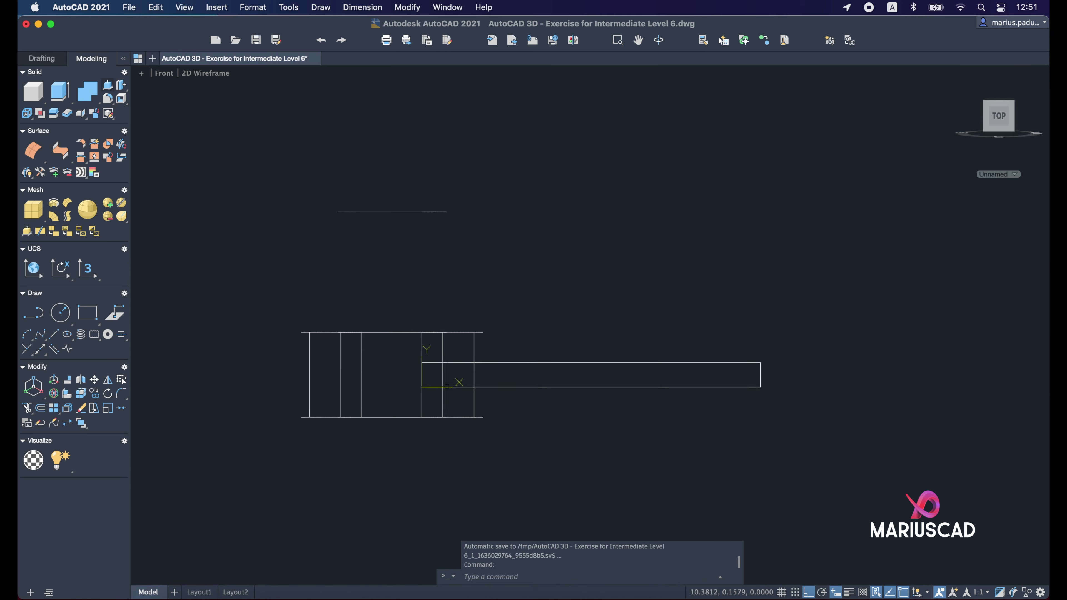
scroll(520, 383, "up", 2)
mouse_move(483, 361)
middle_mouse_down("shift")
mouse_move(600, 362)
mouse_move(589, 424)
mouse_move(584, 295)
mouse_move(525, 357)
middle_mouse_up("shift")
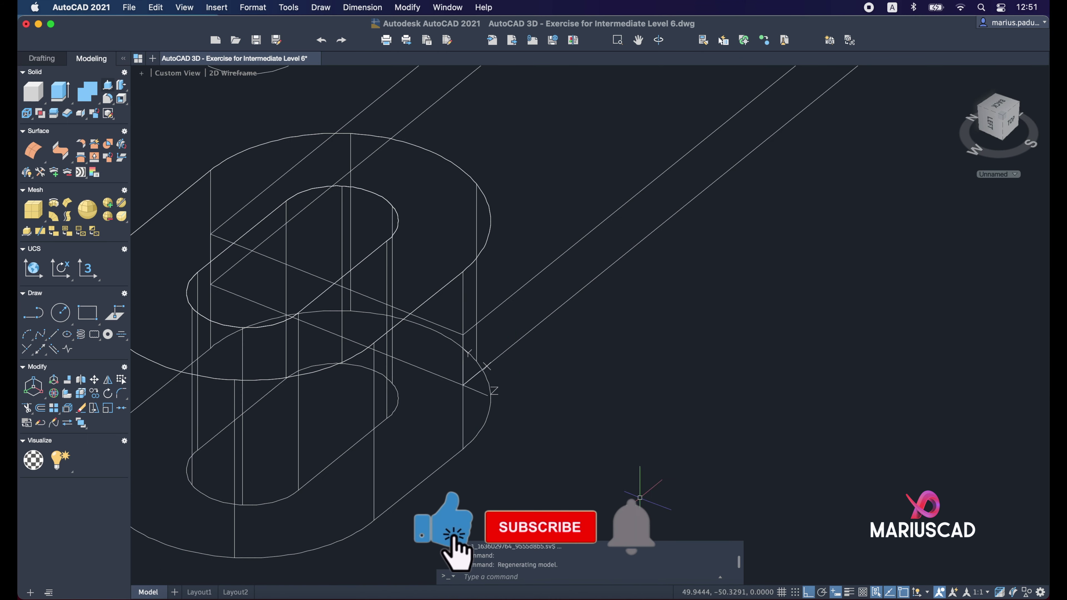
left_click(857, 594)
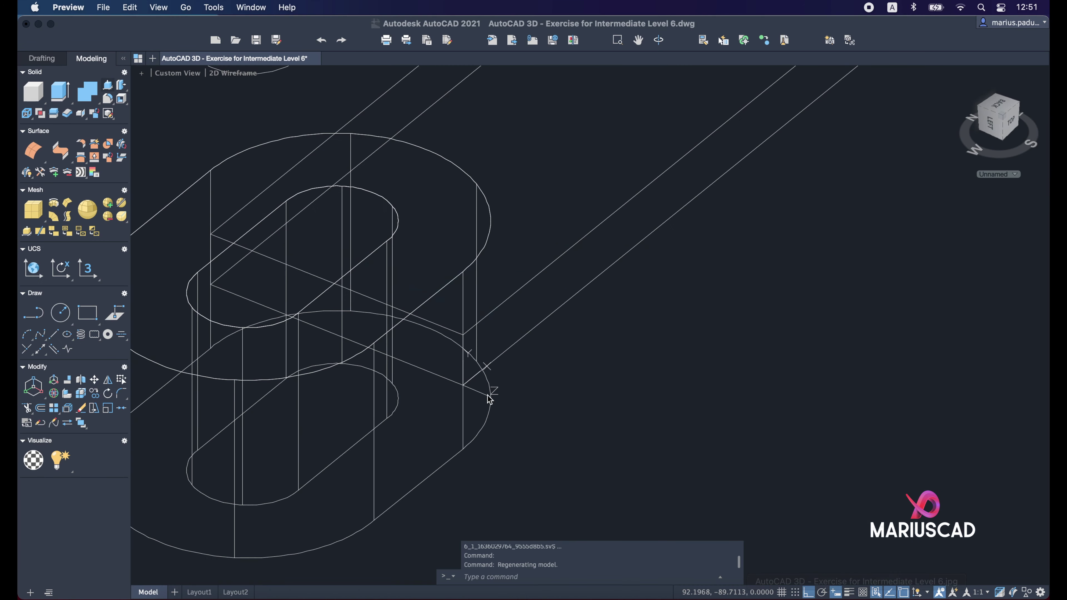
left_click(479, 391)
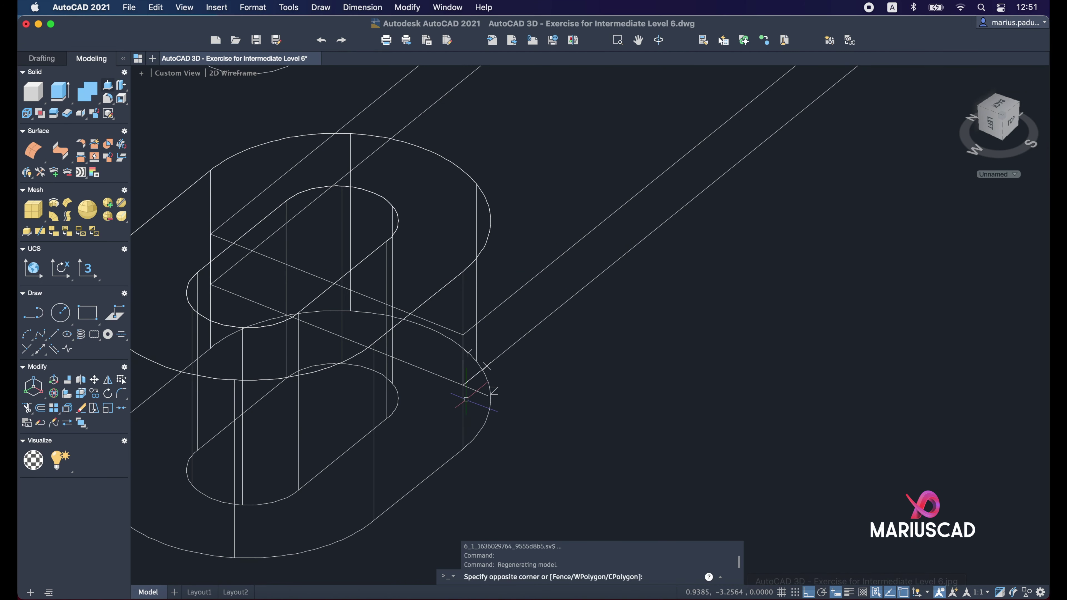
key("Escape")
left_click(479, 392)
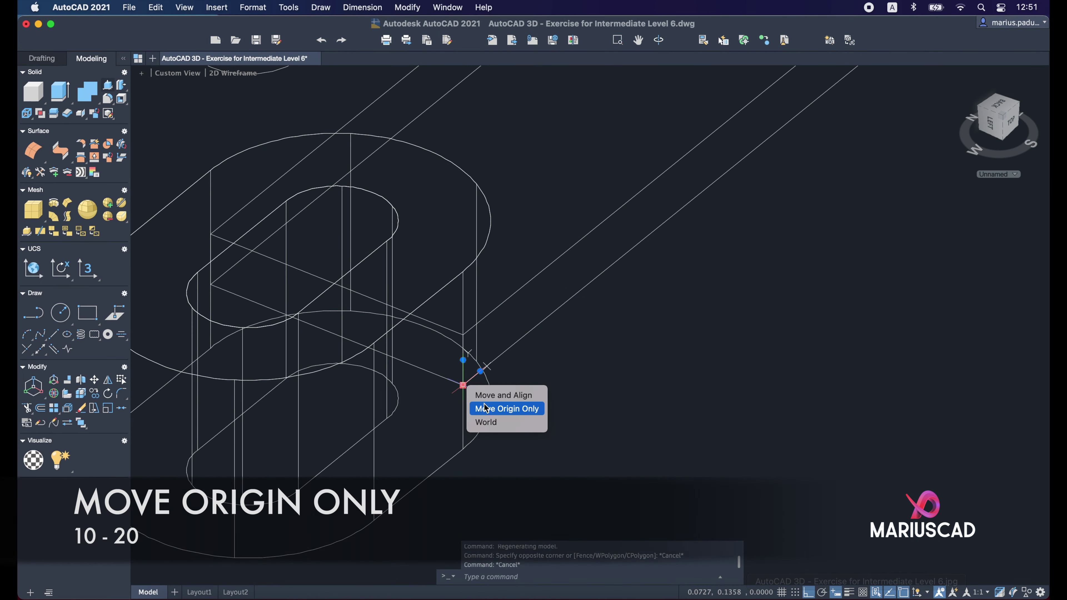
Move only the UCS origin by 10 and then 20 units, then return to the Front view.
left_click(485, 410)
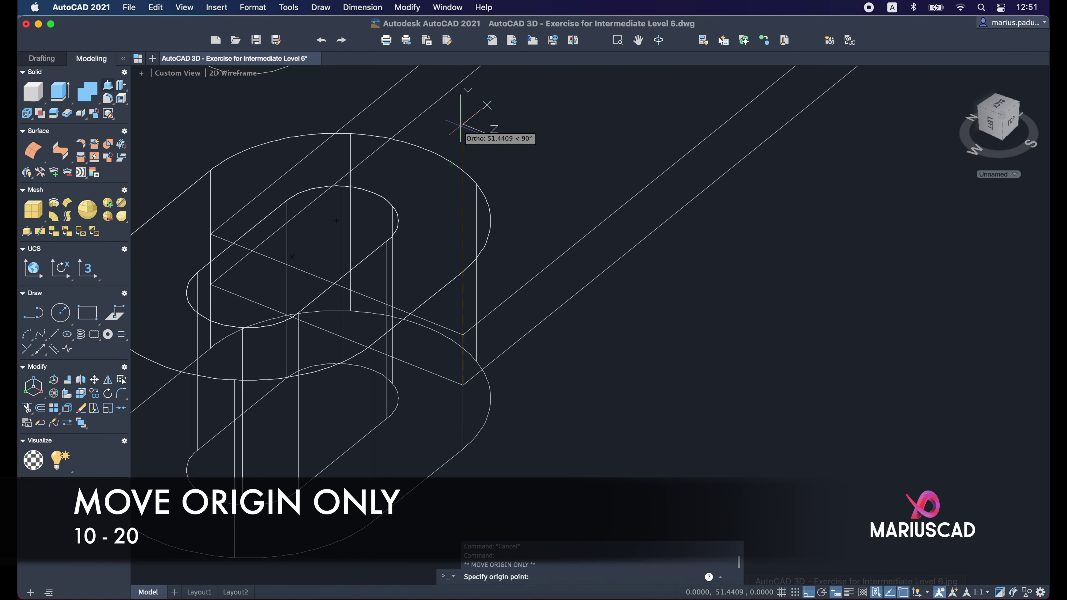
type("10")
key("Return")
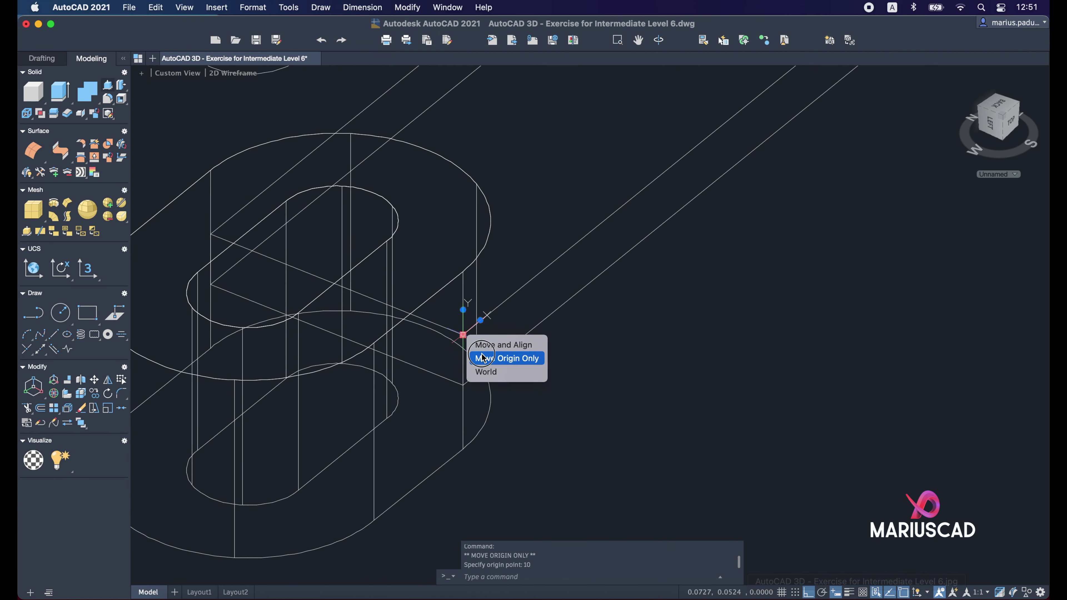
left_click(500, 357)
middle_click_drag(209, 209, 505, 326)
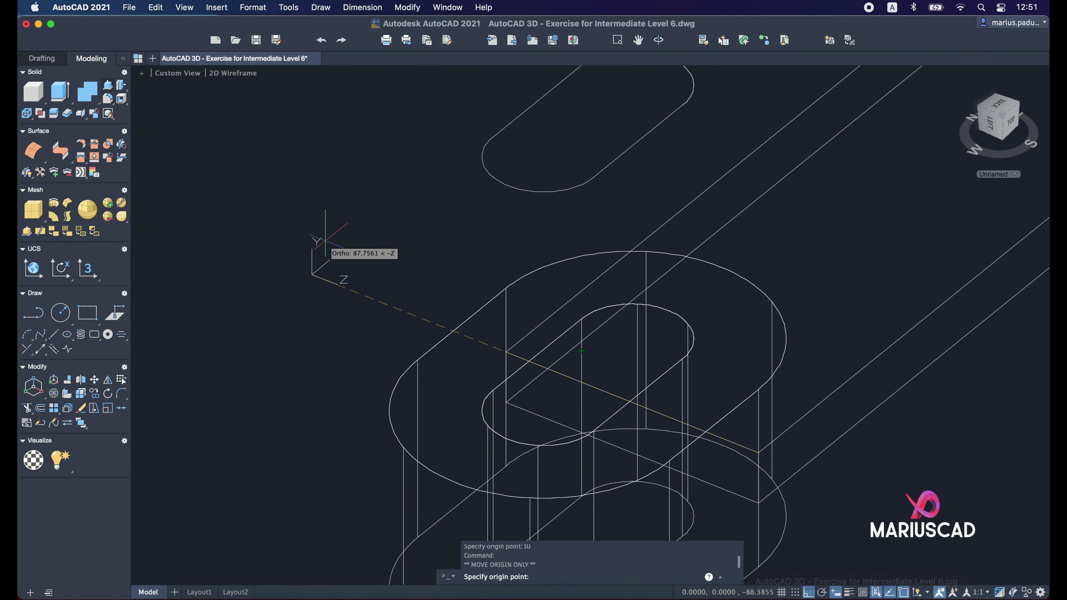
type("20")
key("Return")
key("Escape")
mouse_move(338, 238)
middle_mouse_down("shift")
mouse_move(715, 333)
mouse_move(806, 314)
mouse_move(732, 401)
mouse_move(727, 445)
mouse_move(599, 372)
mouse_move(671, 352)
mouse_move(675, 385)
mouse_move(798, 295)
middle_mouse_up("shift")
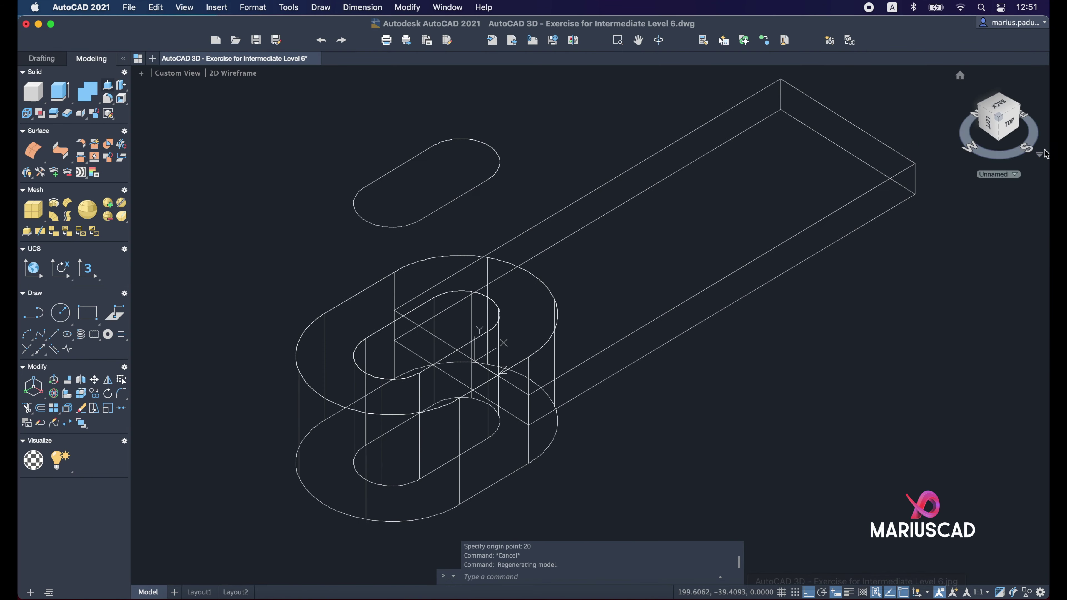
left_click(1012, 126)
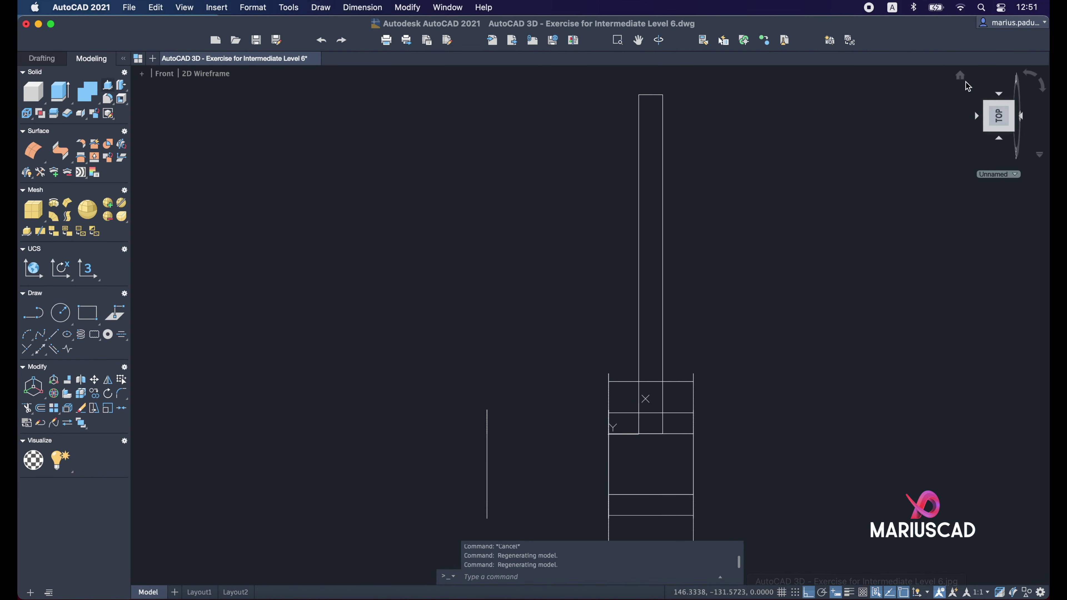
Start a LINE at origin 0,0 and draw the 140 horizontal segment.
left_click(1043, 84)
scroll(605, 368, "up", 2)
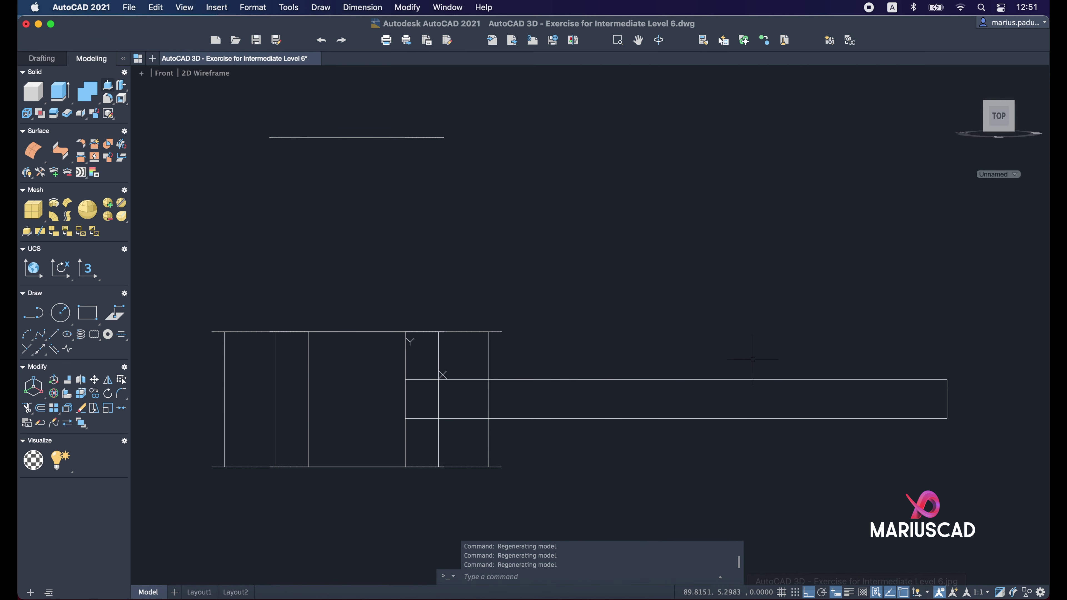
type("line")
key("Return")
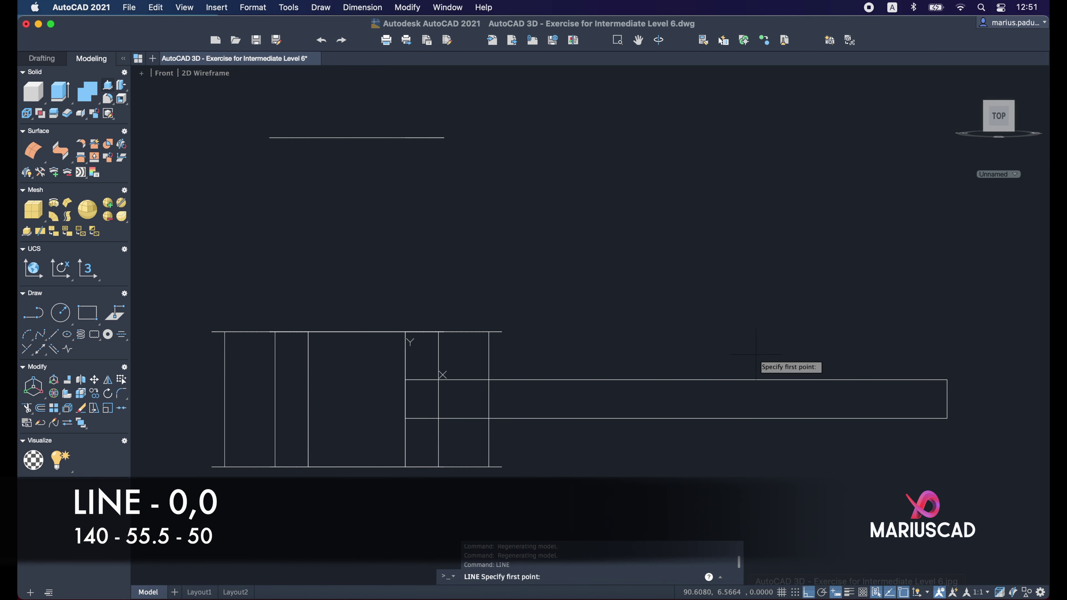
type("0,0")
key("Return")
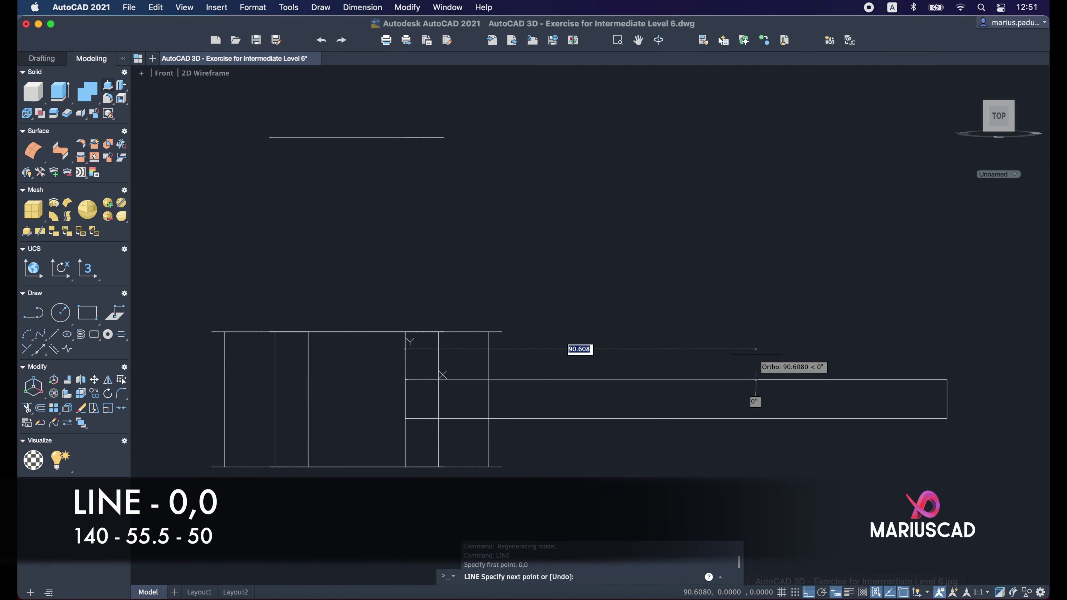
type("140")
key("Return")
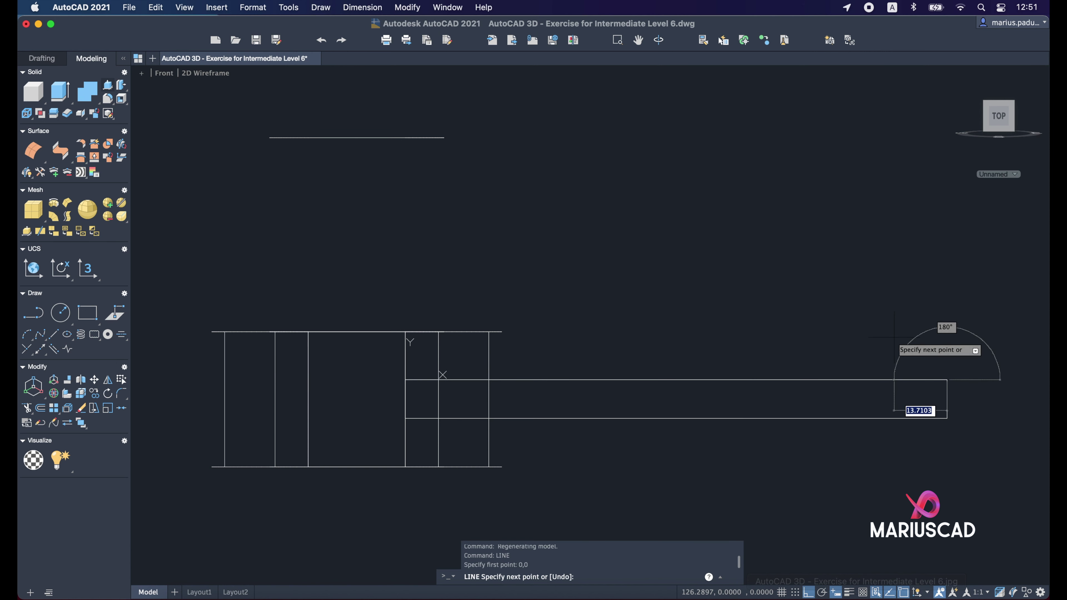
Continue the outline with a 55.5 rise and a 50 return.
middle_click_drag(894, 335, 663, 386)
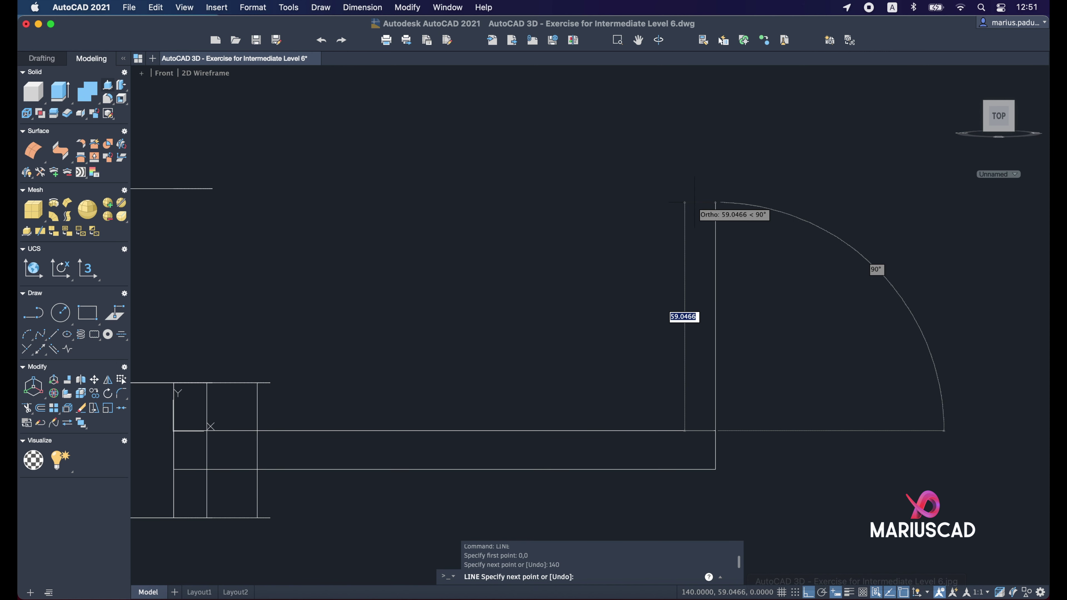
type("55.5")
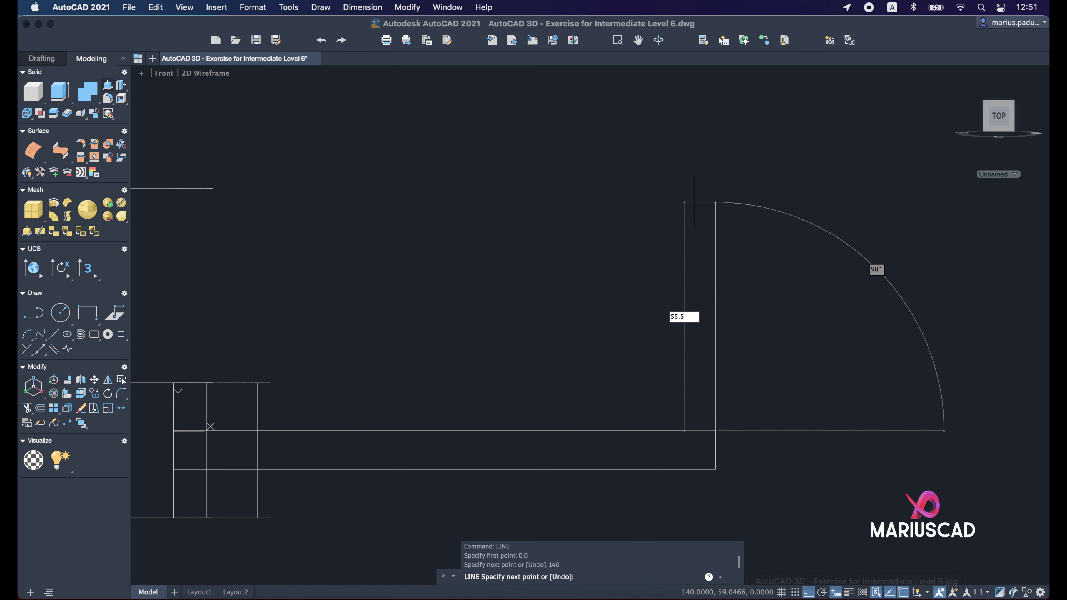
key("Return")
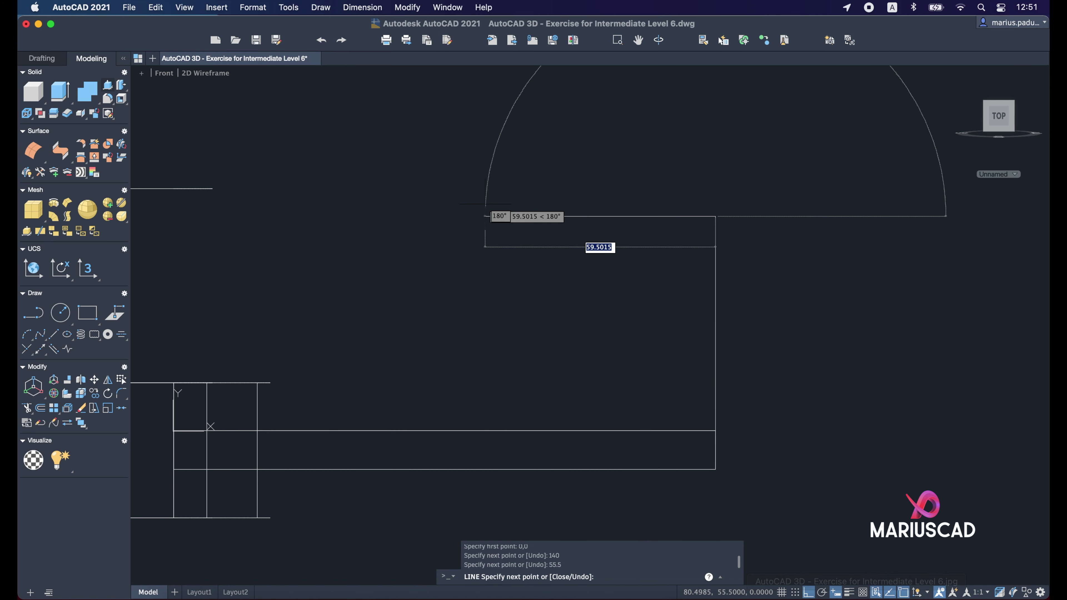
type("50")
key("Return")
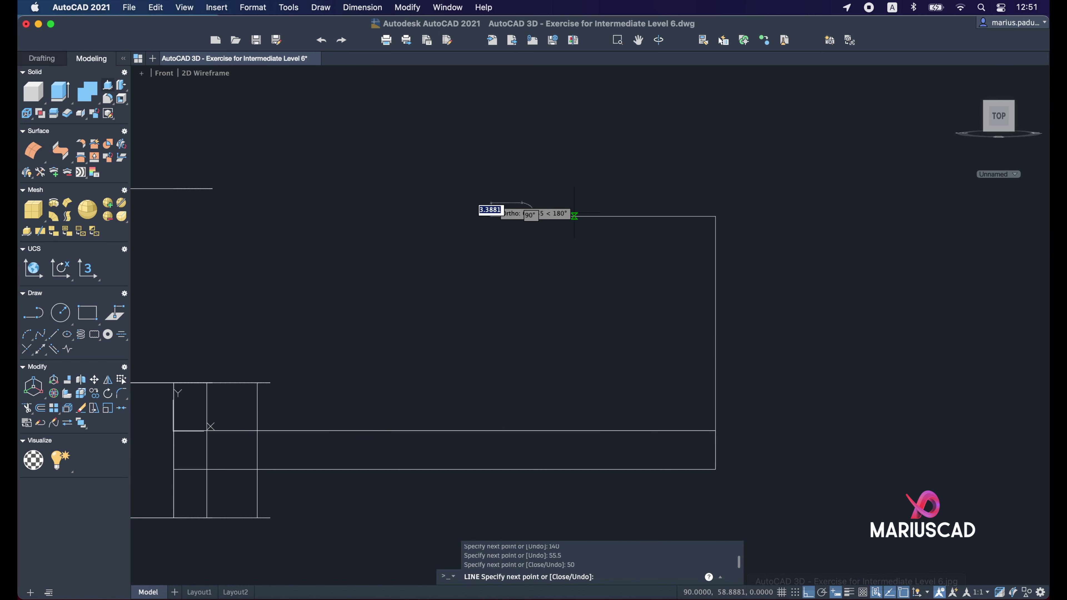
key("Escape")
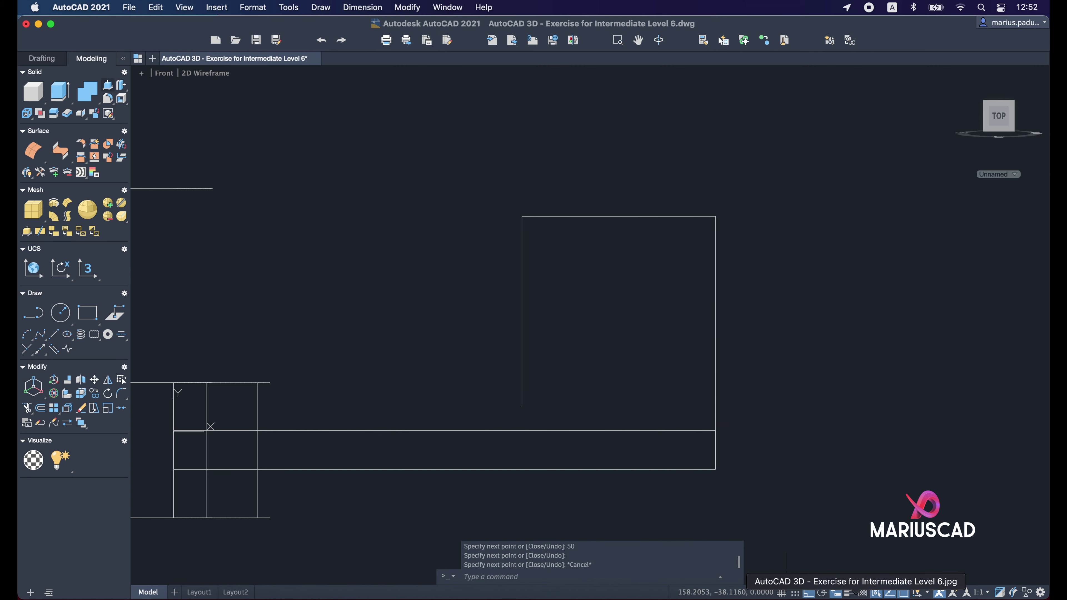
left_click(853, 594)
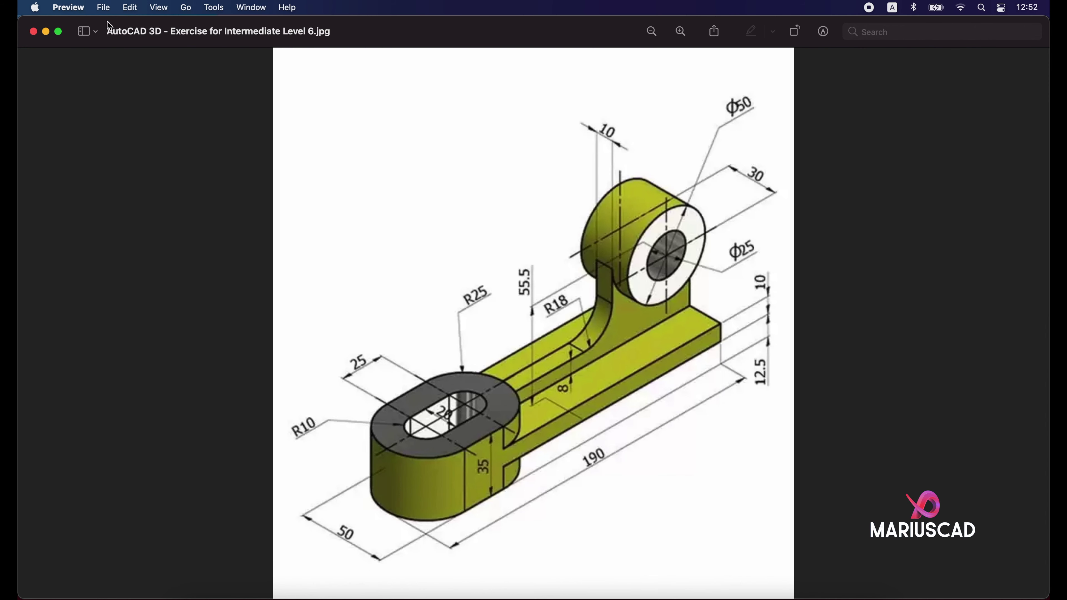
Leave the reference image and switch back to the AutoCAD sketch.
key("super+Tab")
Draw a line from 0,0 rising 8 units, then extending right past the upright.
left_click(660, 338)
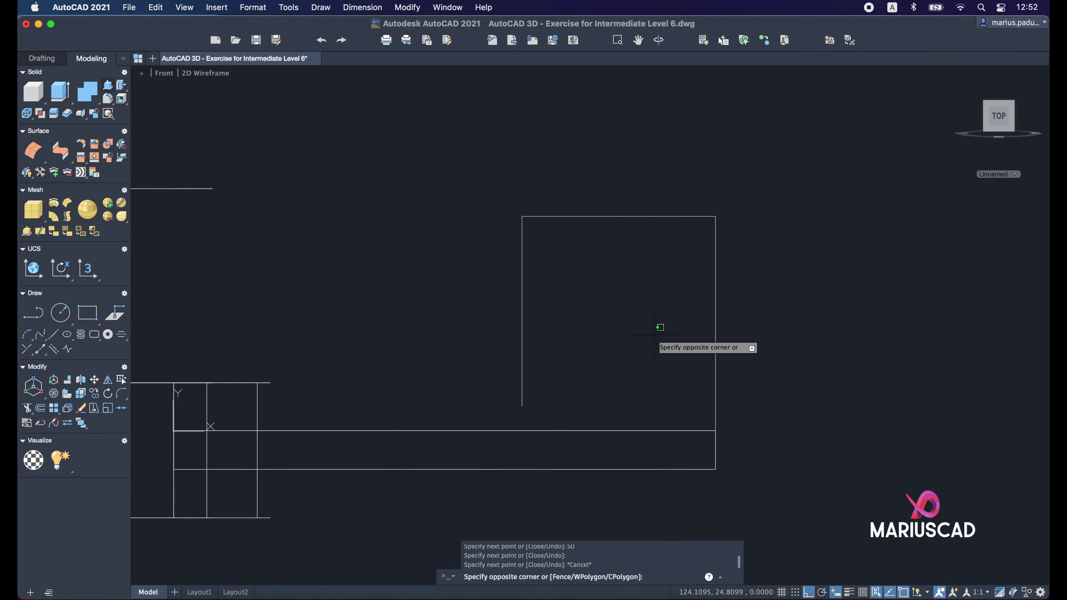
key("Escape")
type("line")
key("Return")
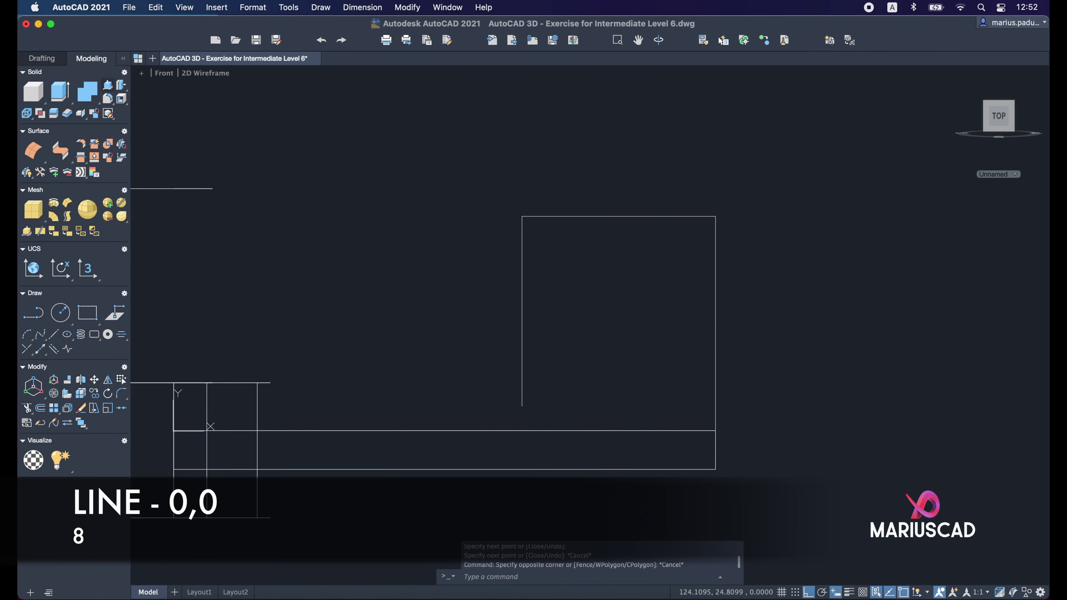
type("0,0")
key("Return")
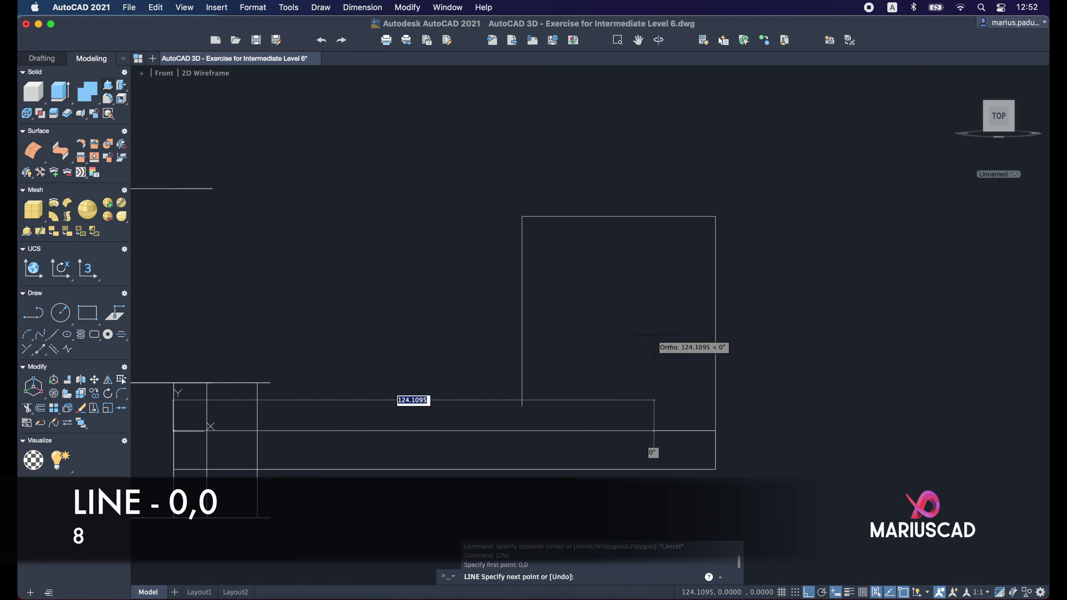
type("8")
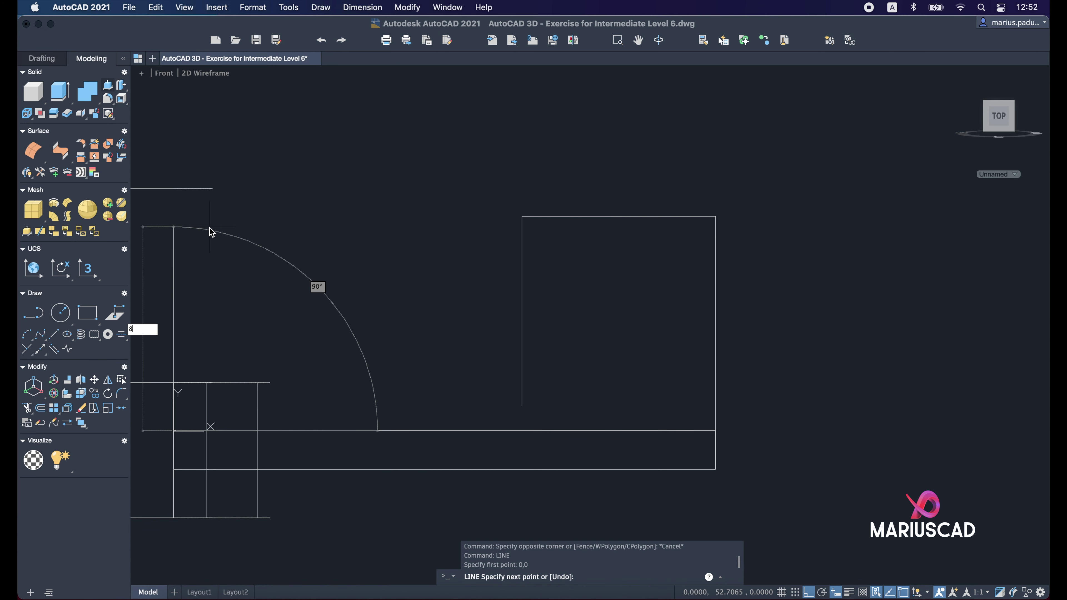
key("Return")
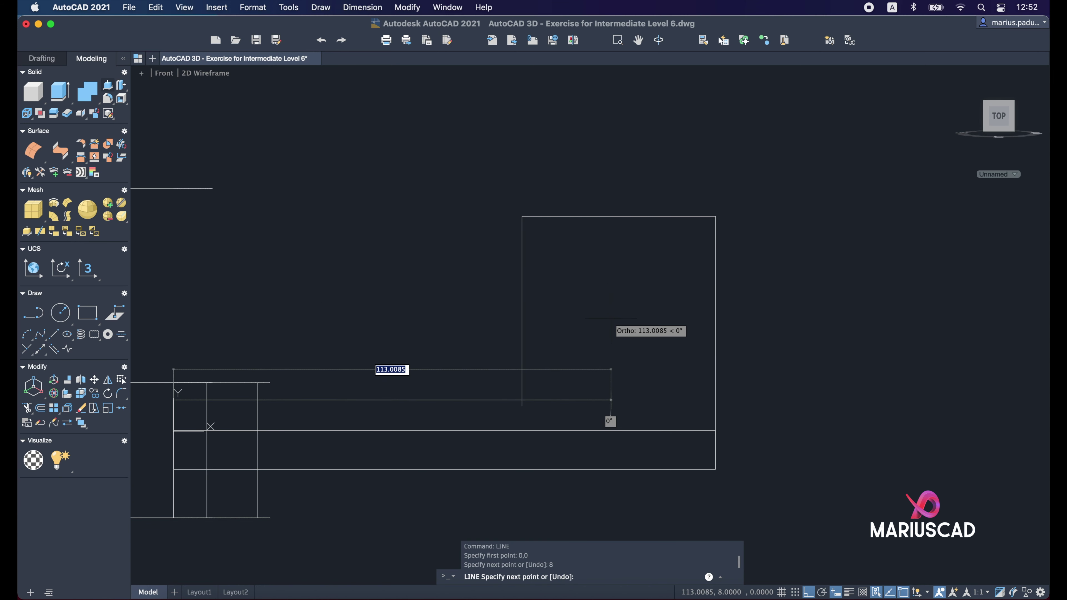
left_click(610, 318)
key("Escape")
Fillet the upright's left edge and the horizontal line with radius 18.
type("fillet")
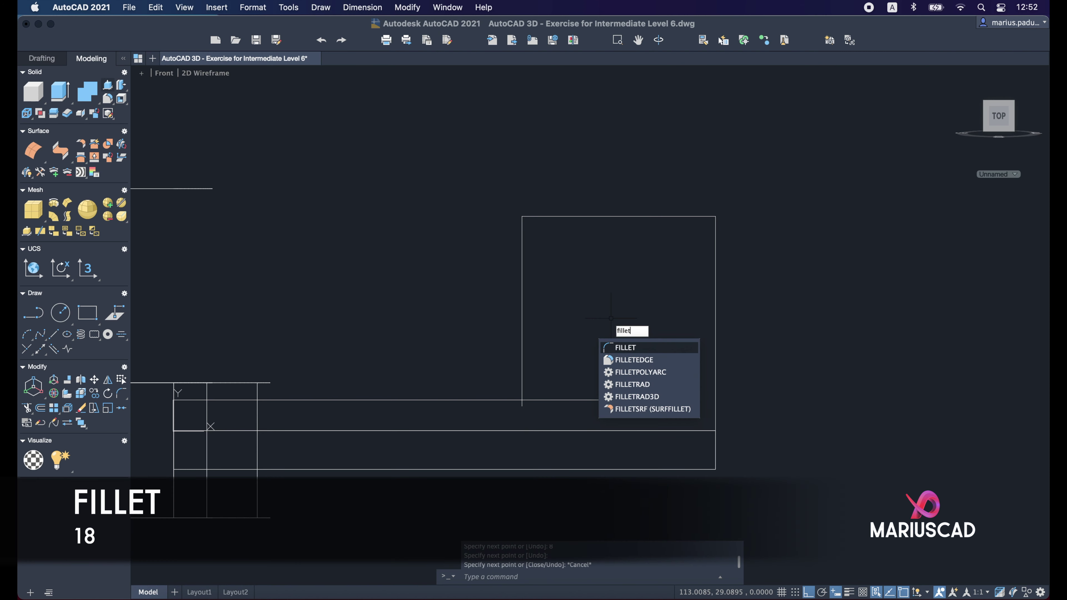
key("Return")
type("r")
key("Return")
type("18")
key("Return")
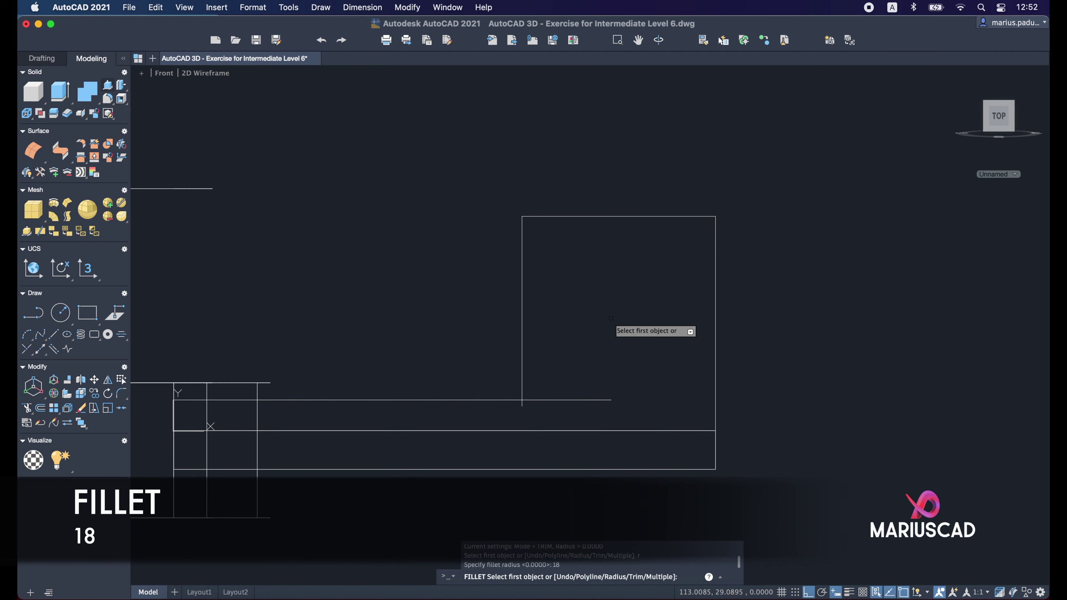
left_click(522, 374)
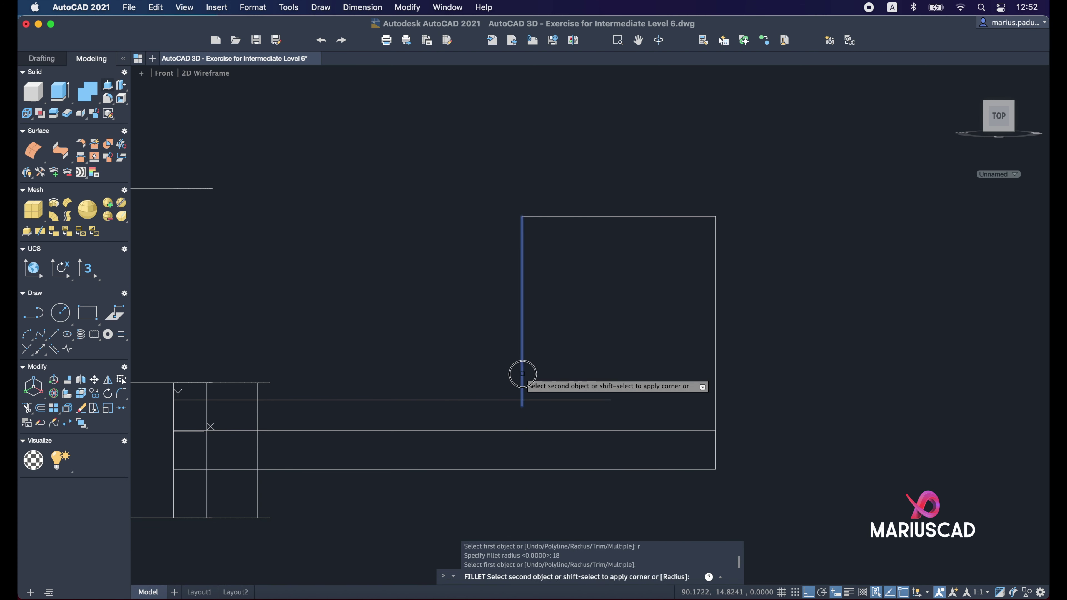
left_click(479, 400)
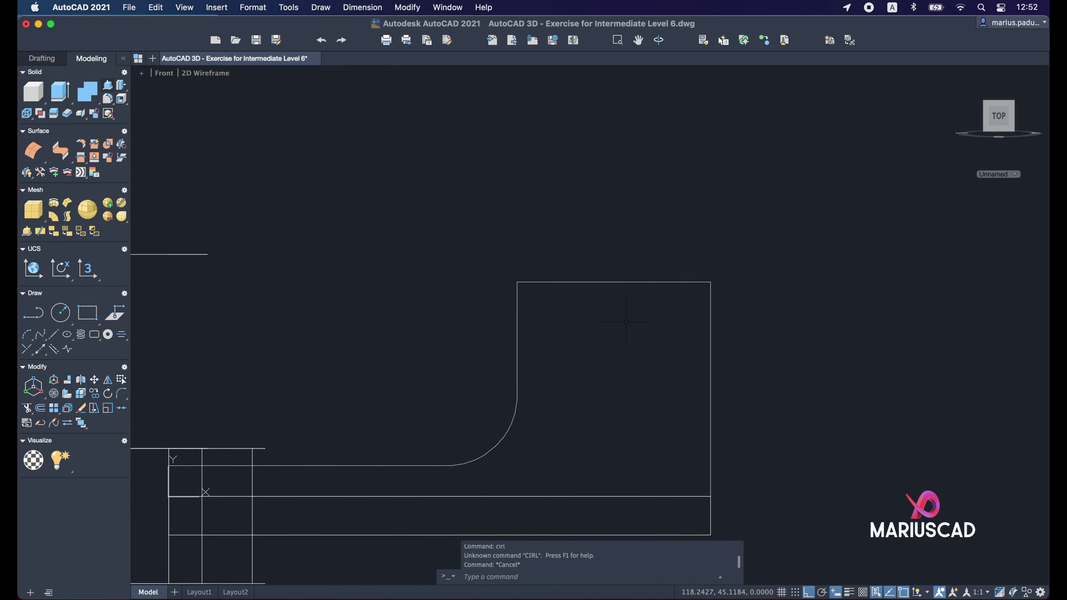
Draw a radius-25 circle centred on the upright's top edge midpoint.
type("circle")
key("Return")
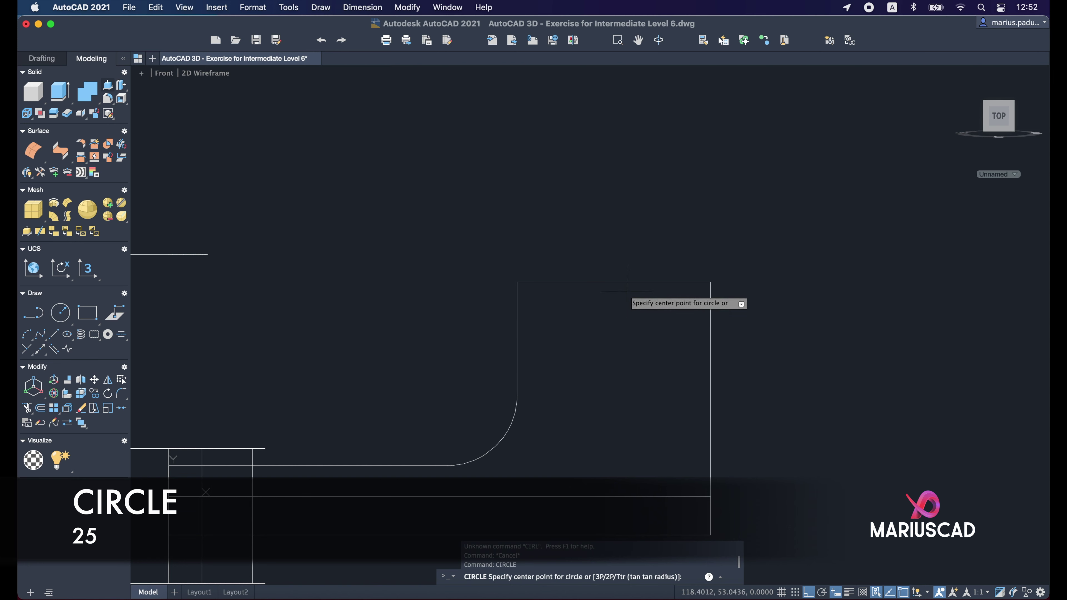
left_click(614, 281)
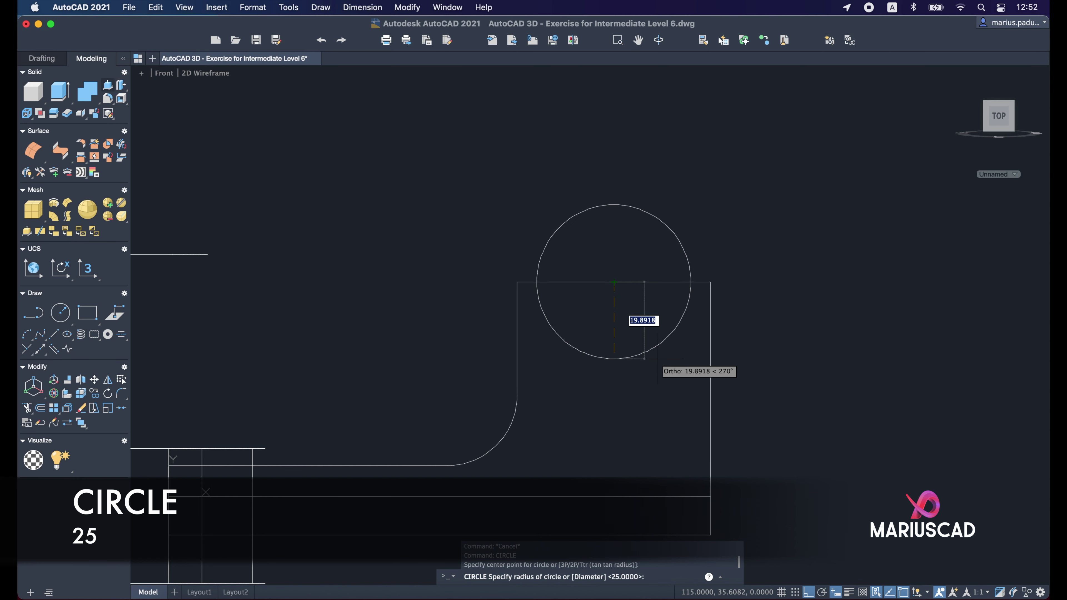
type("25")
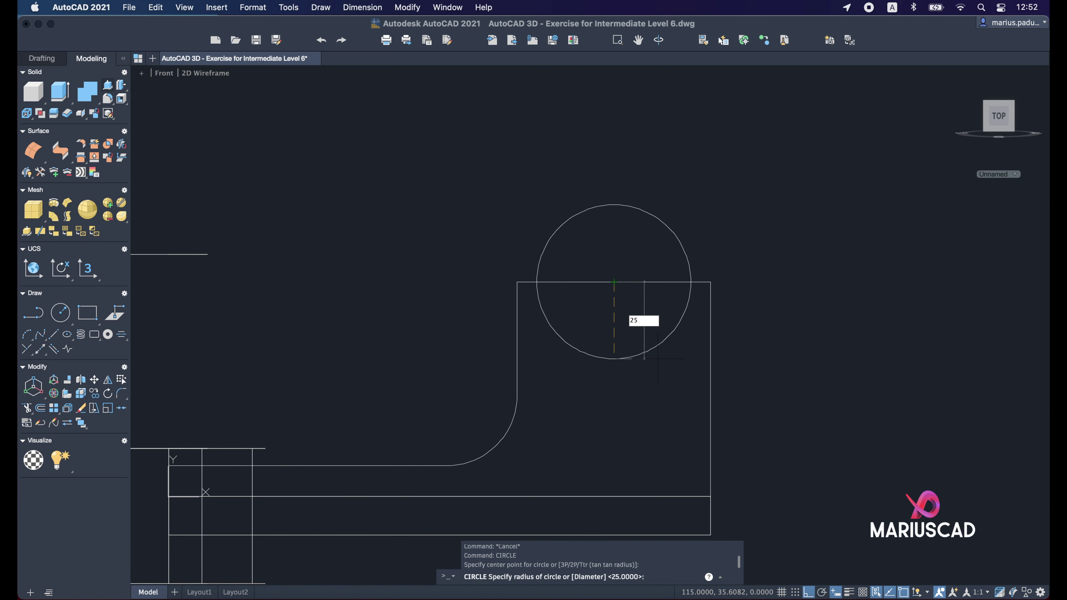
key("Return")
key("Escape")
Trim away the circle's upper half, leaving the R25 notch in the top edge.
left_click(817, 487)
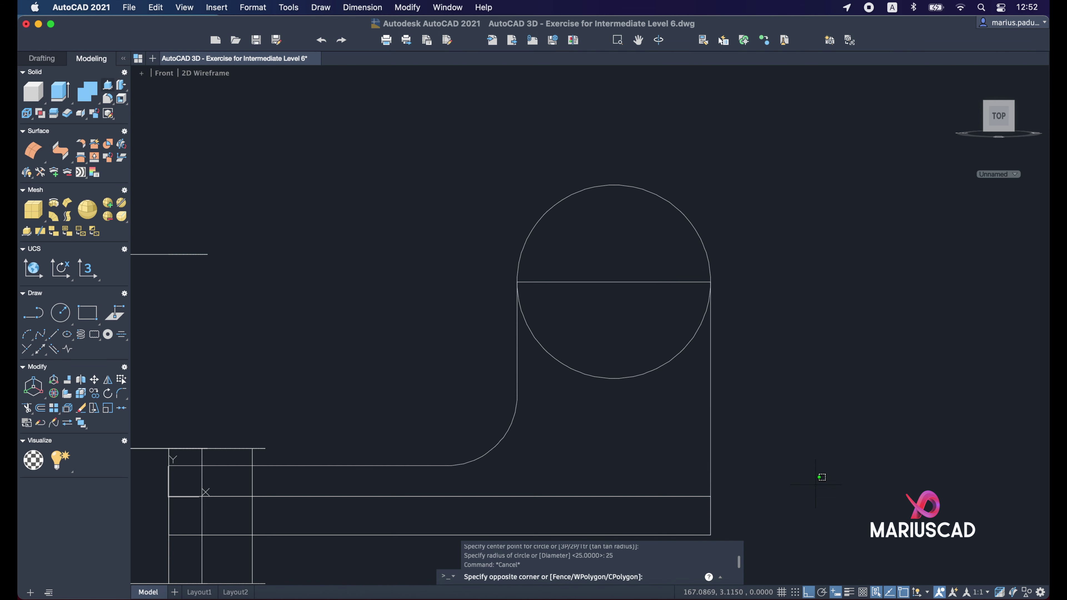
left_click(446, 164)
type("tr")
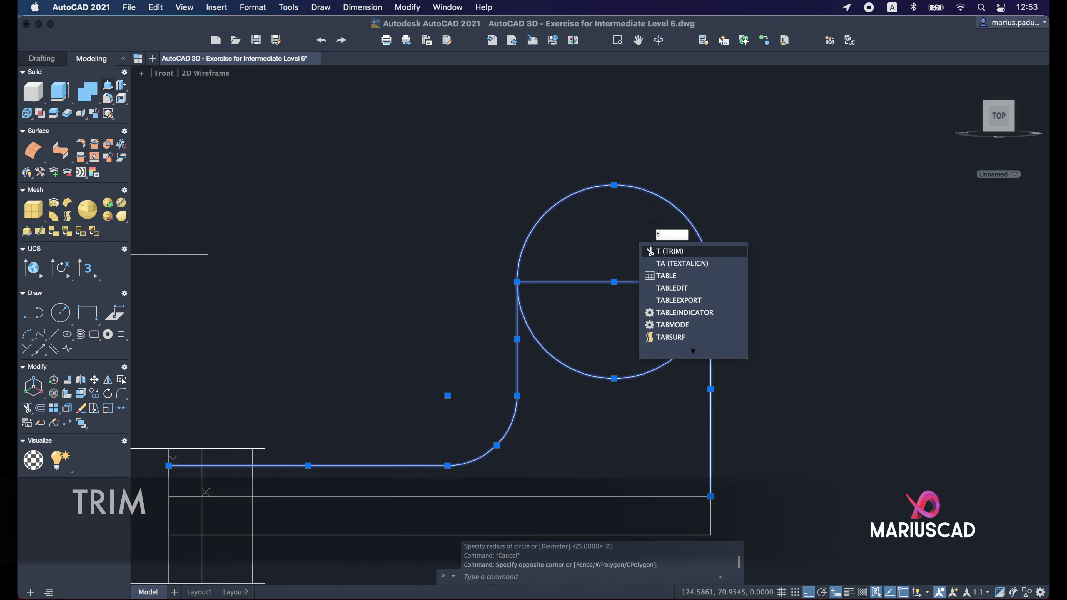
key("Return")
left_click(668, 193)
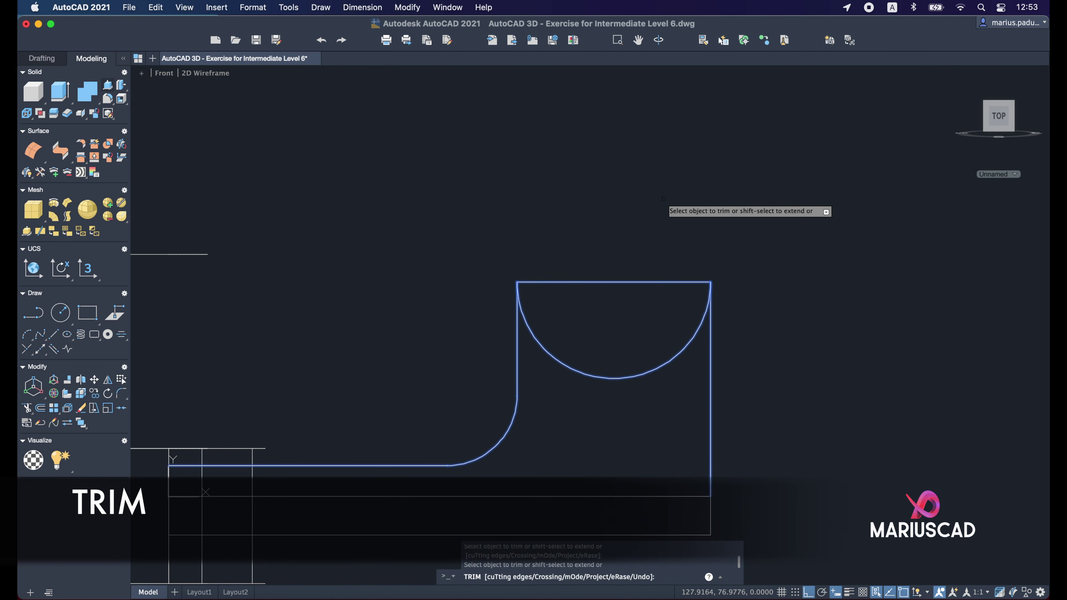
key("Escape")
left_click(829, 433)
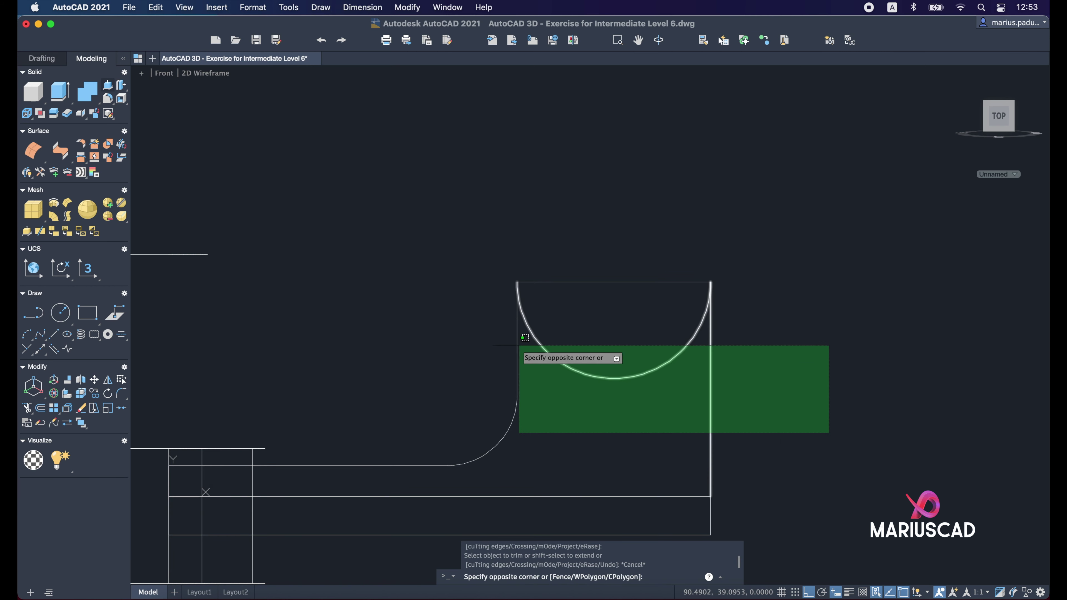
left_click(483, 339)
Select the seven profile and arm edges and JOIN them into one polyline.
middle_click_drag(464, 382, 581, 310, "shift")
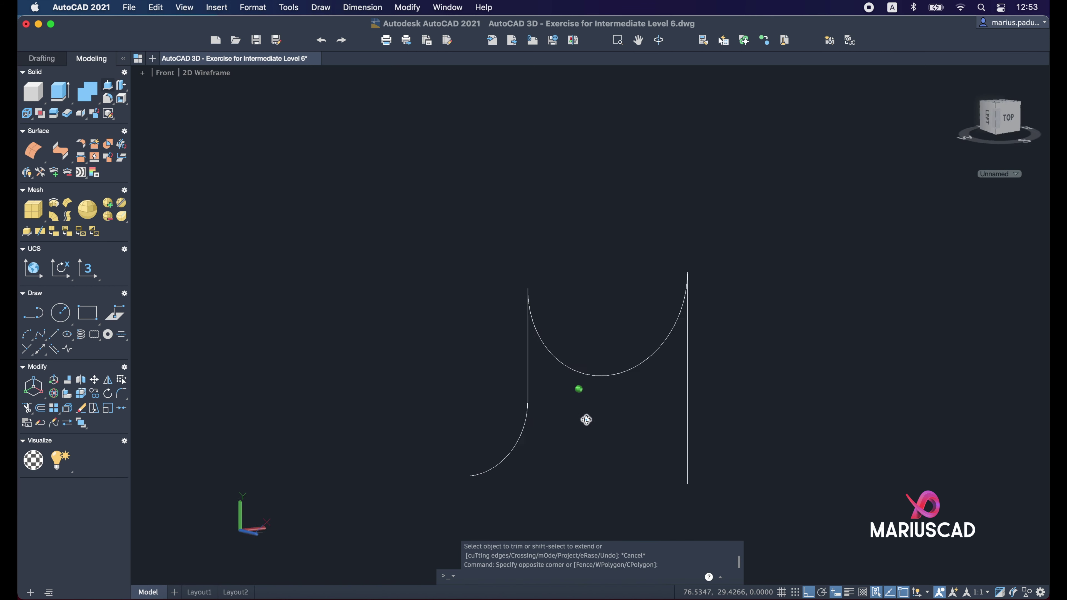
left_click(577, 314)
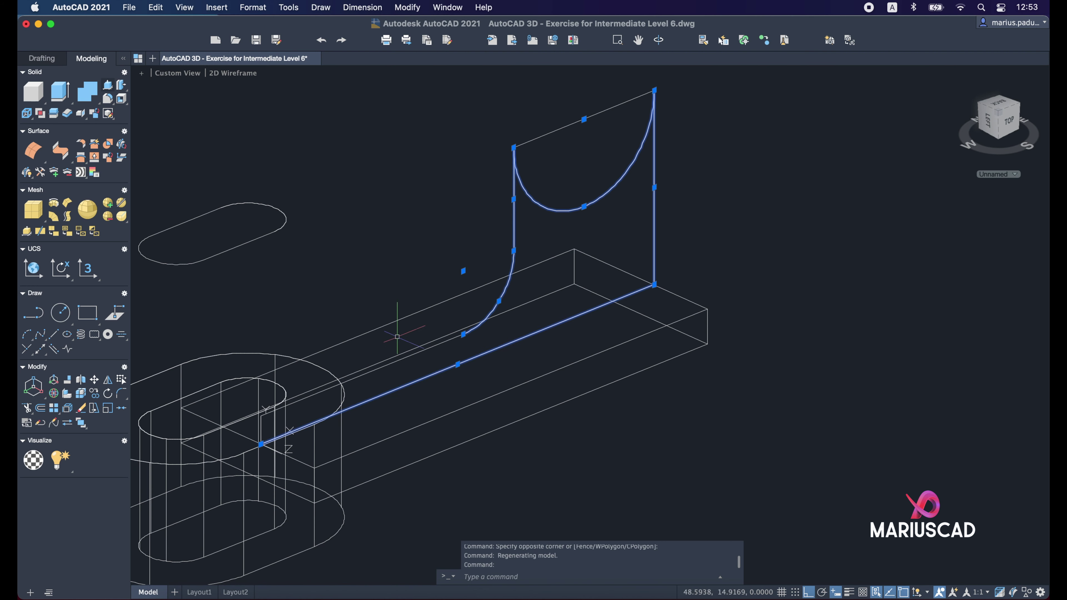
left_click(416, 353)
scroll(416, 353, "up", 2)
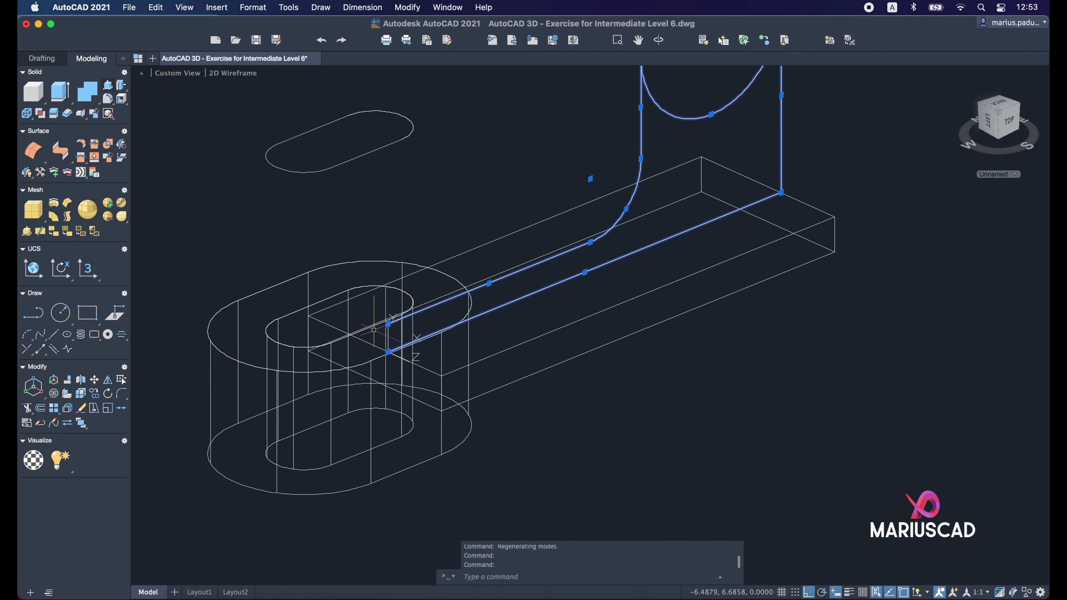
scroll(428, 333, "up", 6)
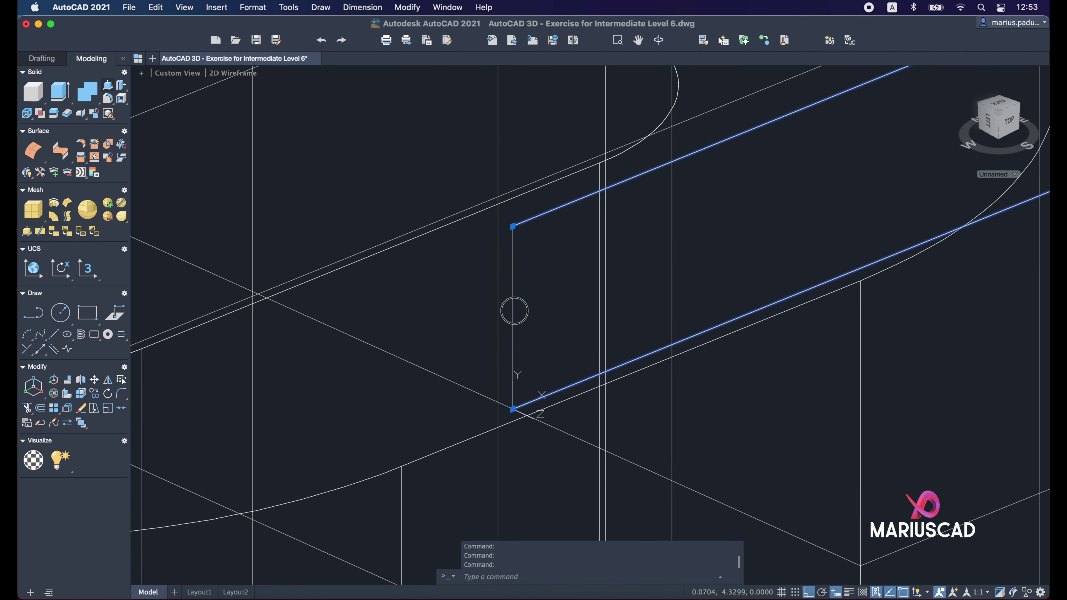
scroll(512, 310, "down", 6)
middle_click_drag(724, 294, 689, 322)
scroll(793, 265, "up", 2)
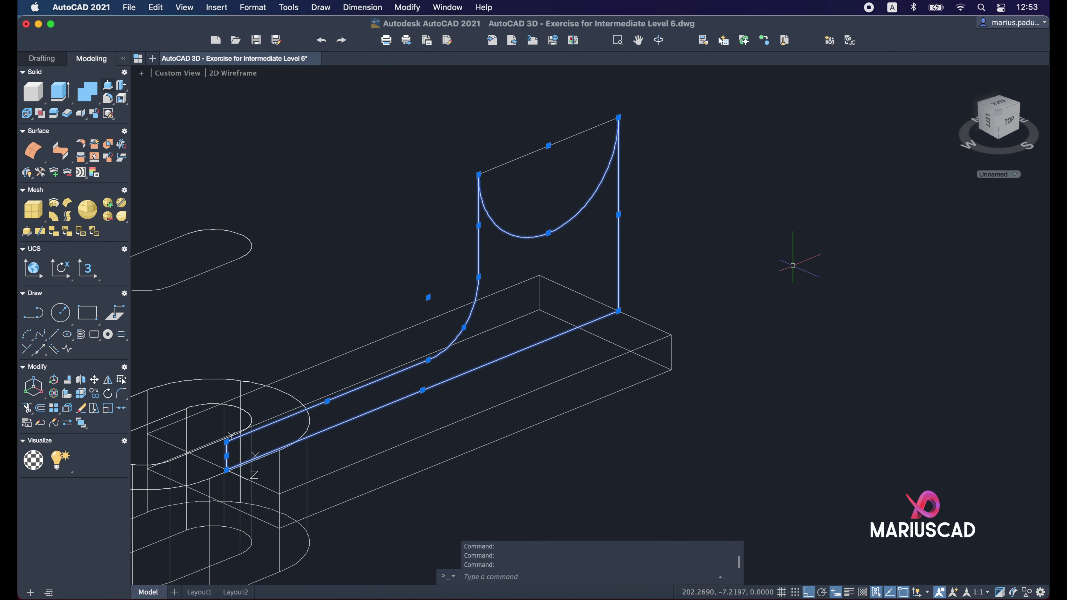
type("j")
key("Return")
key("Escape")
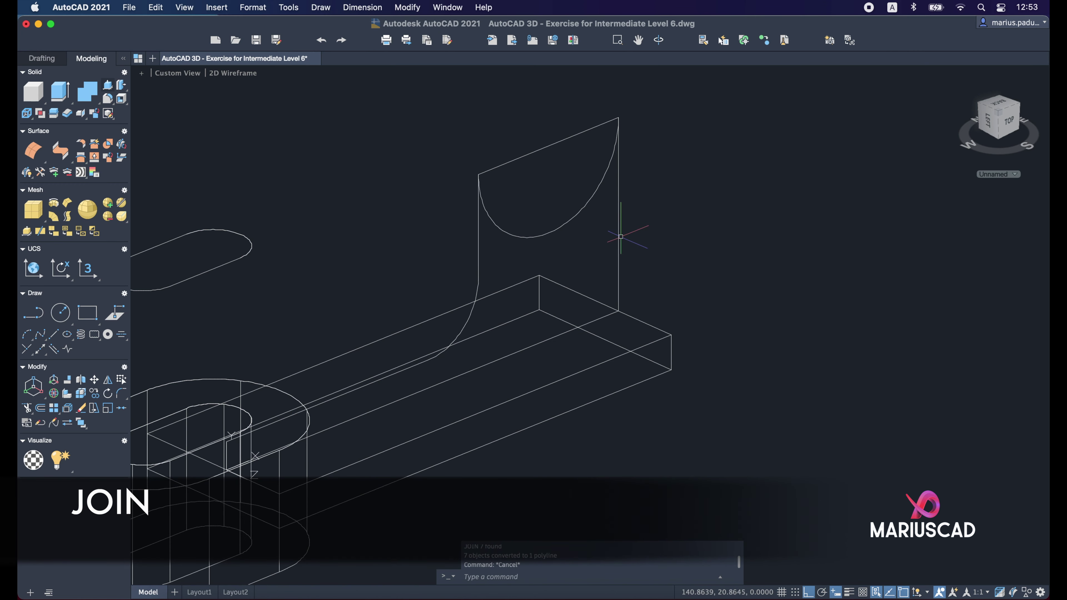
key("Escape")
mouse_move(621, 237)
middle_mouse_down("shift")
mouse_move(700, 264)
mouse_move(803, 269)
middle_mouse_up("shift")
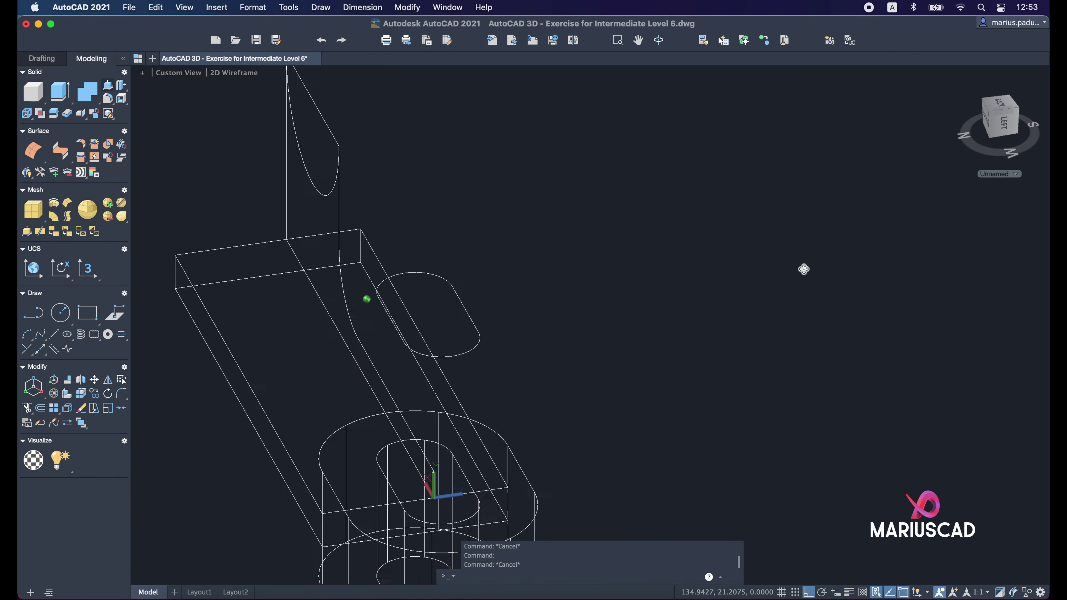
Press-pull the joined upright profile 10 units into a solid.
left_click(110, 90)
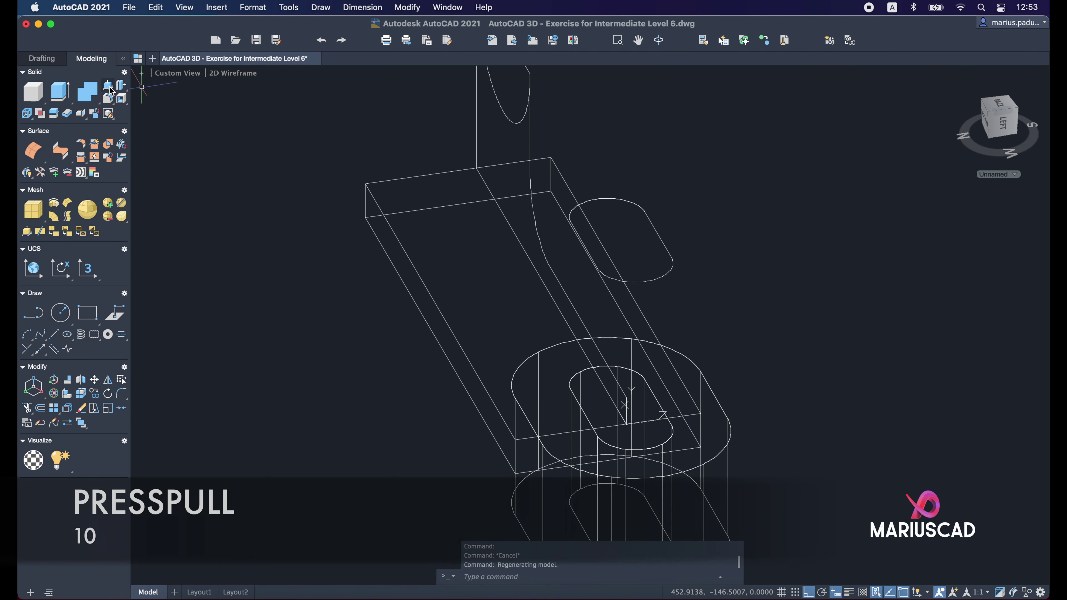
left_click(530, 138)
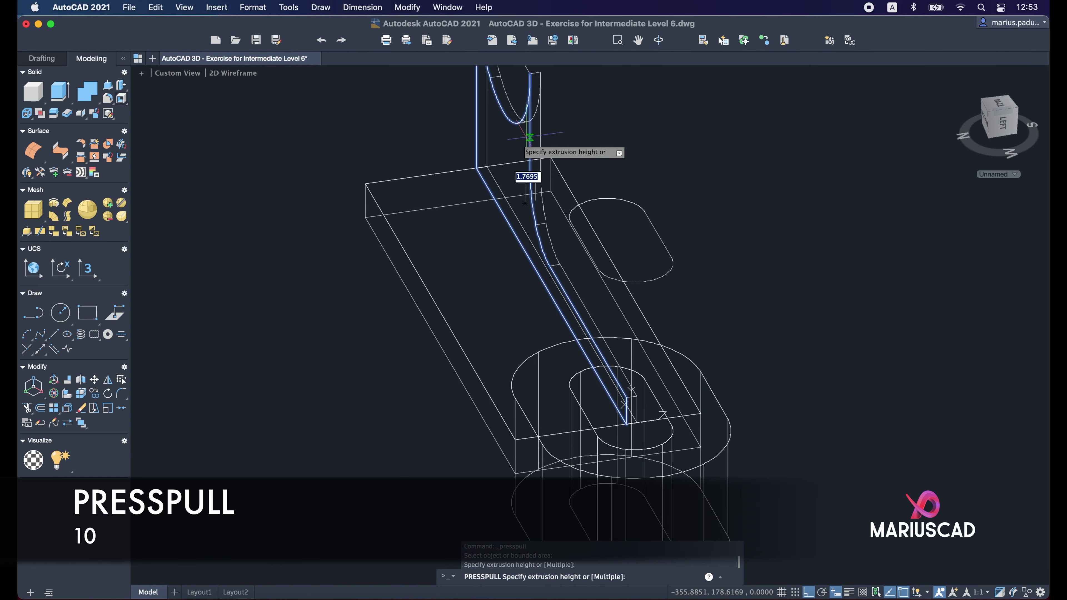
type("10")
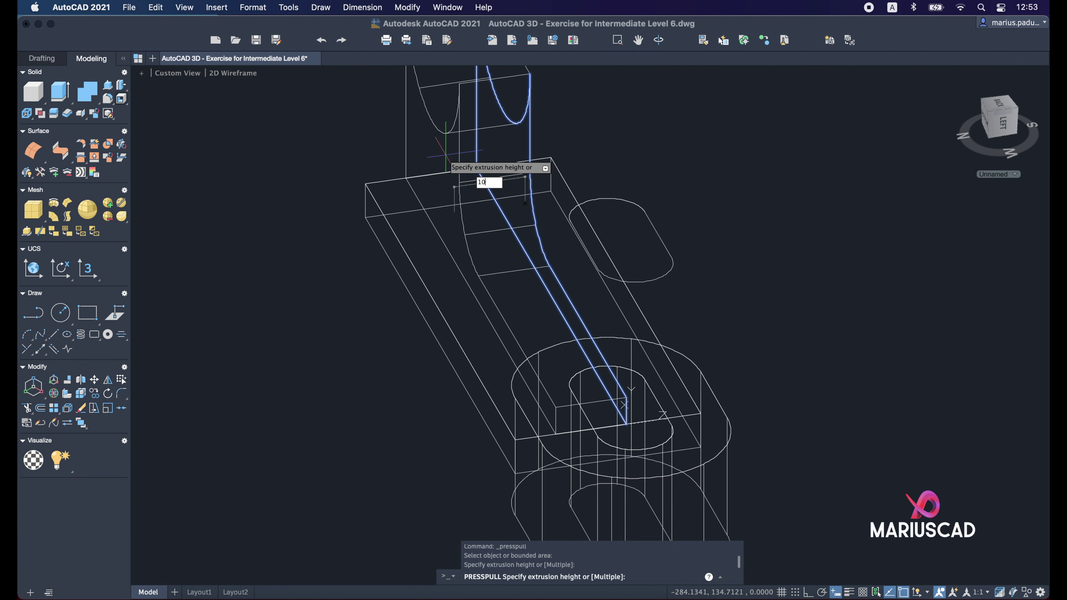
key("Return")
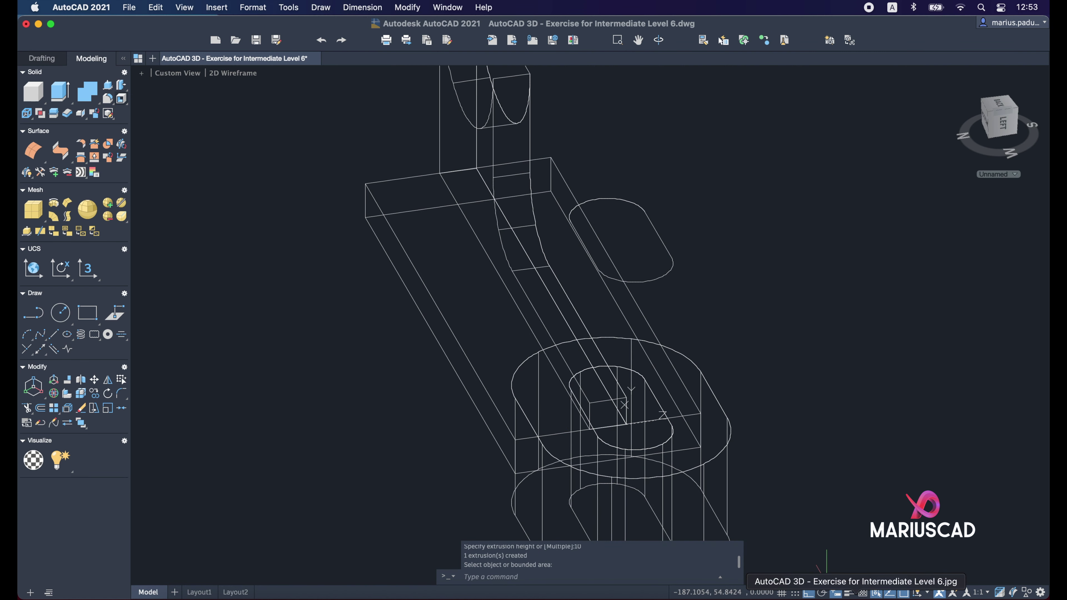
left_click(837, 582)
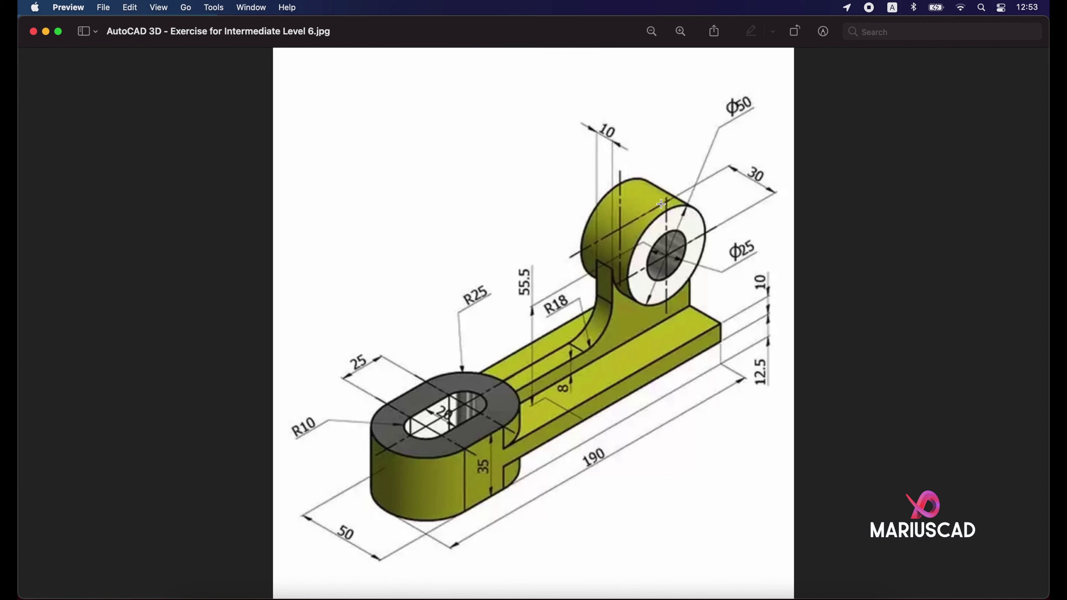
Return to the model and set an upright, flat front view of the new solid.
left_click(47, 32)
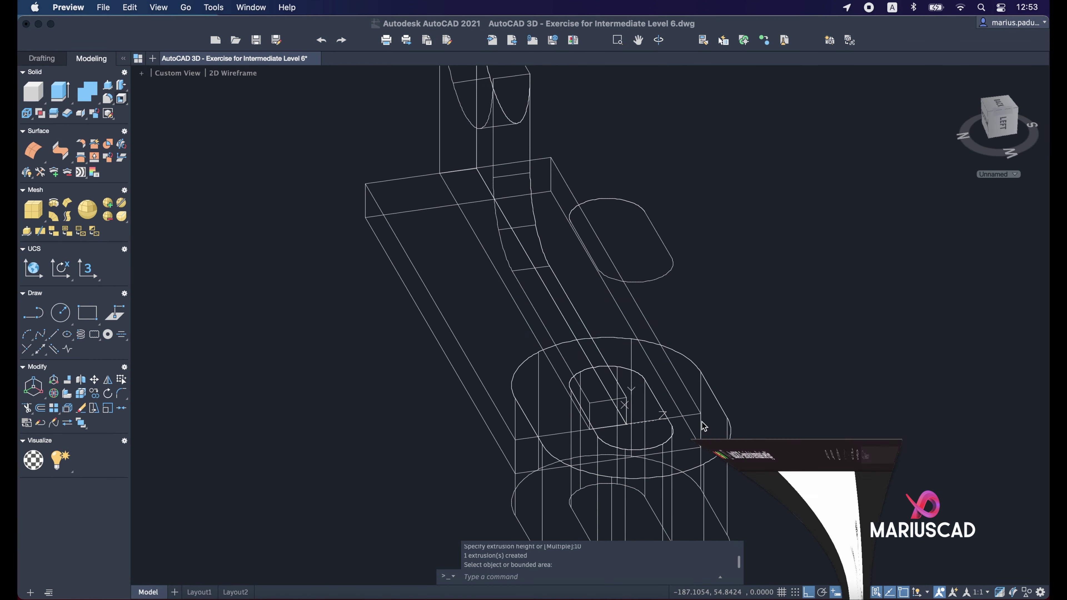
middle_click_drag(846, 337, 768, 329, "shift")
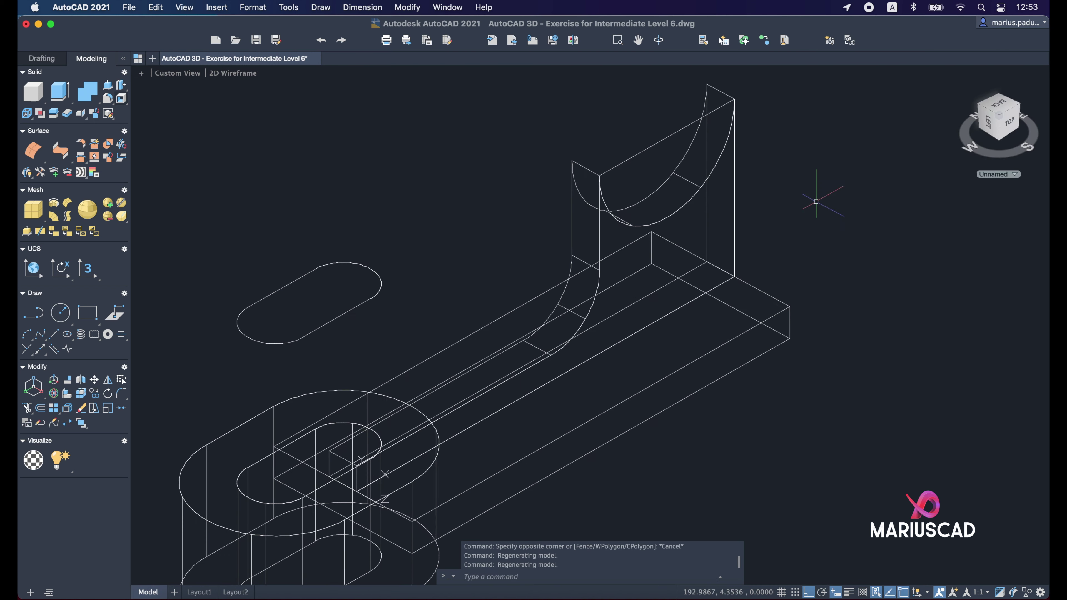
left_click_drag(1005, 120, 1010, 125)
left_click(1010, 126)
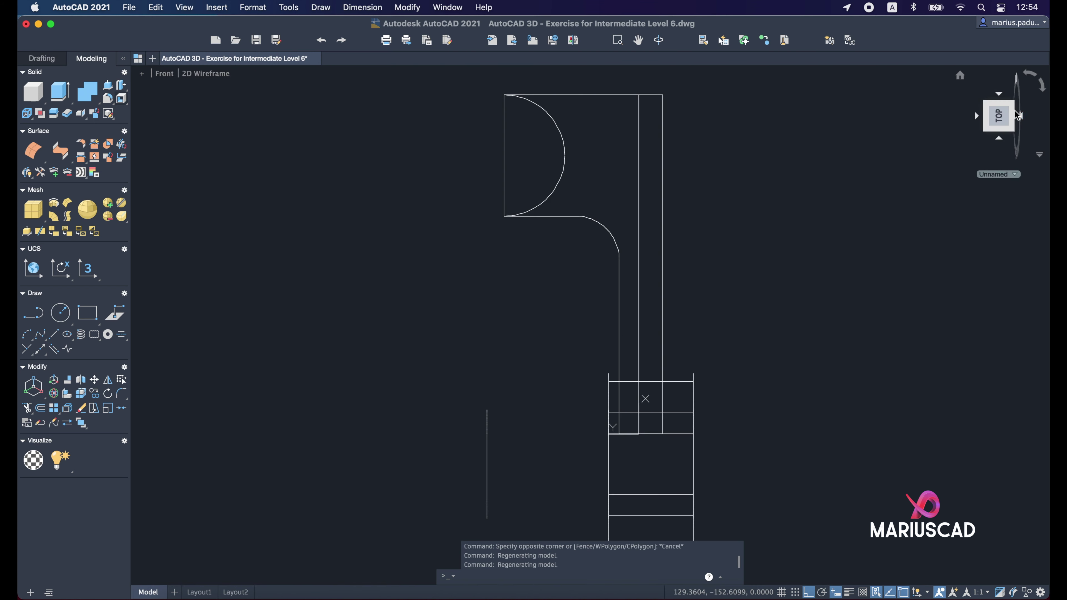
left_click(1044, 92)
scroll(830, 307, "up", 7)
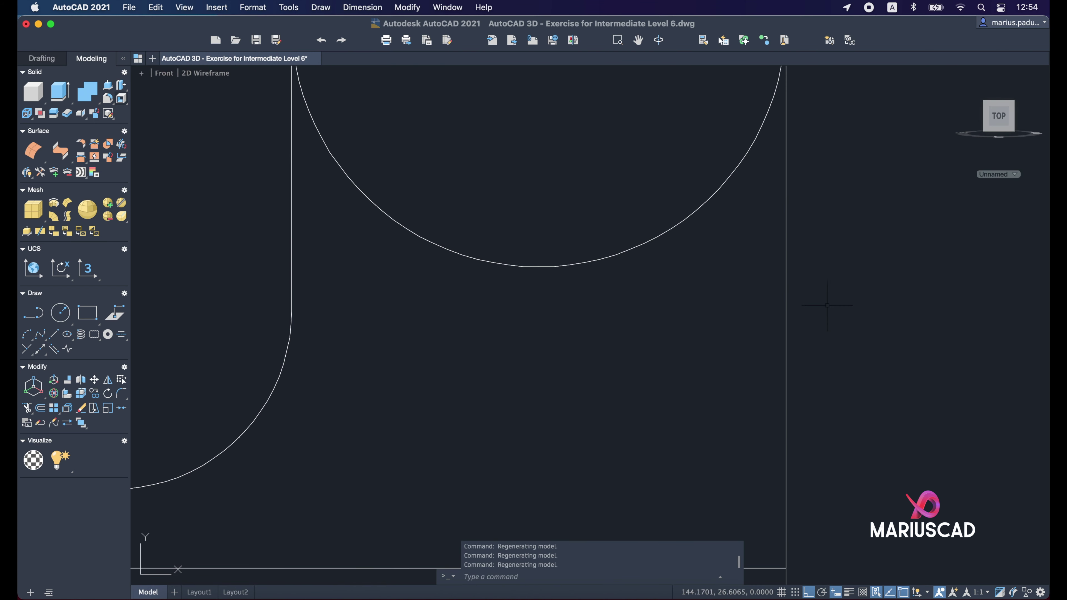
scroll(797, 338, "down", 1)
scroll(796, 349, "down", 2)
Draw concentric circles at the top edge midpoint: radius 25 and diameter 25.
type("cir")
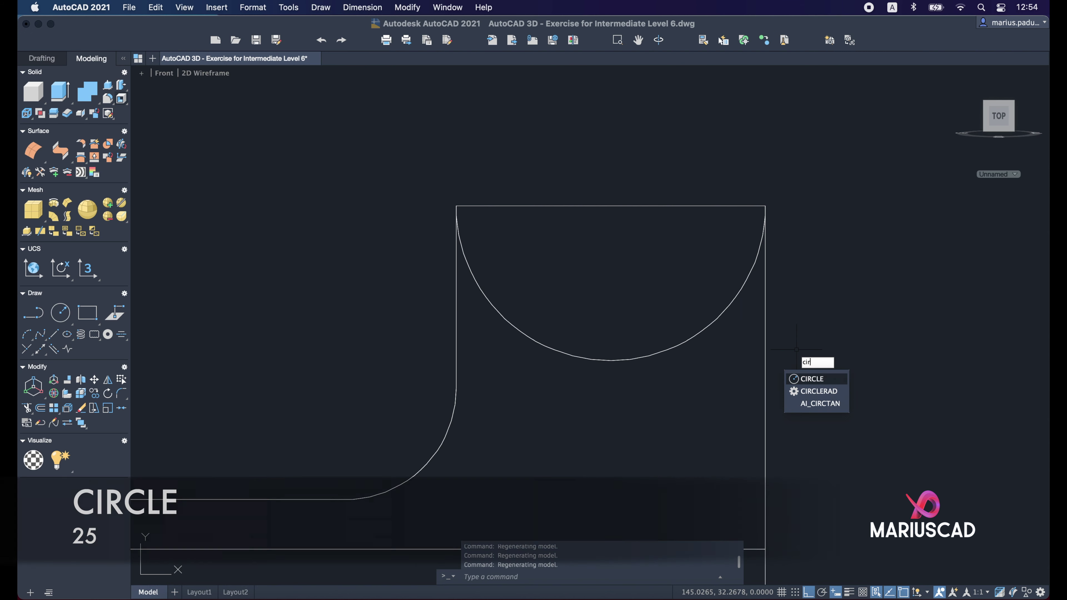
key("Return")
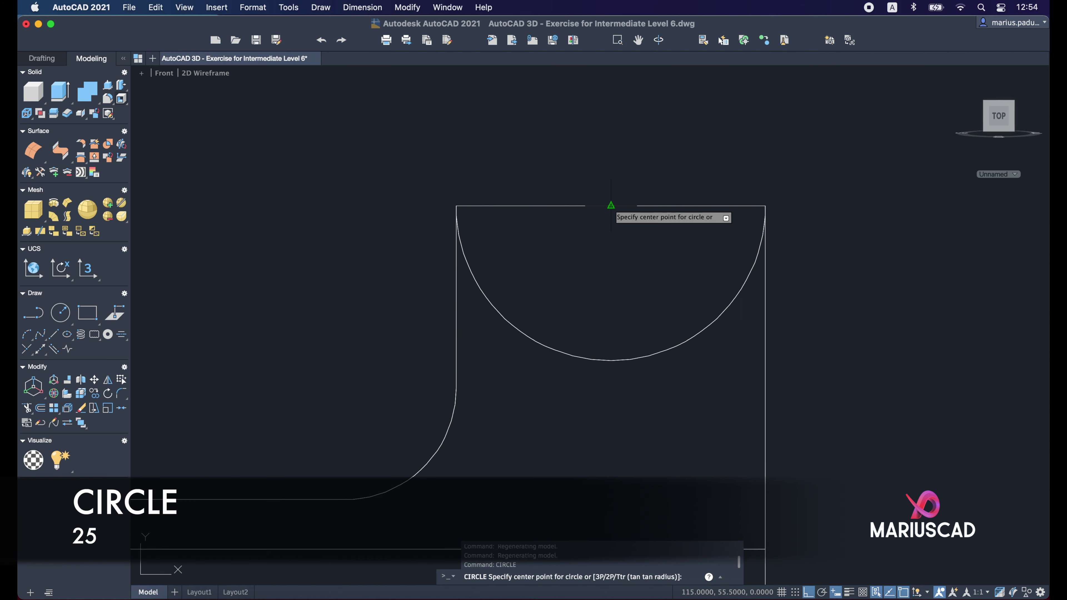
left_click(611, 206)
type("25")
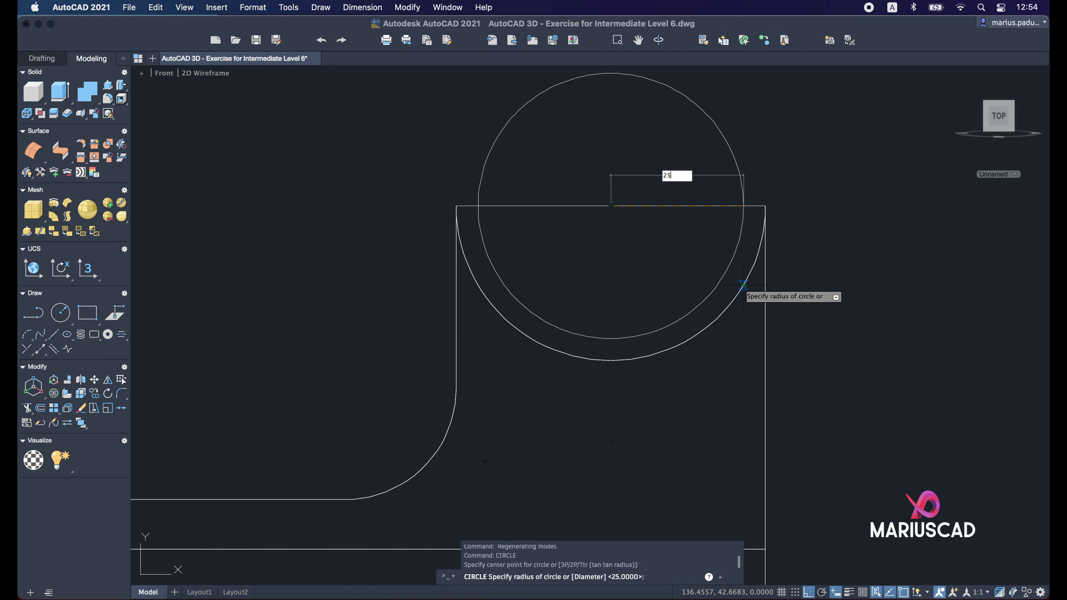
key("Return")
type("circle")
key("Return")
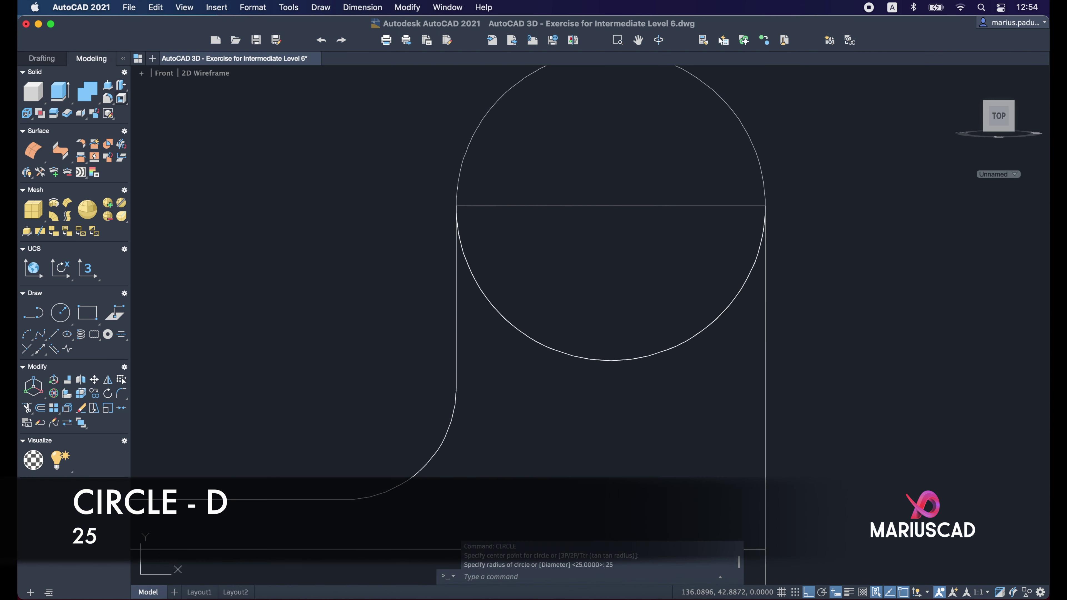
left_click(611, 206)
type("d")
type("25")
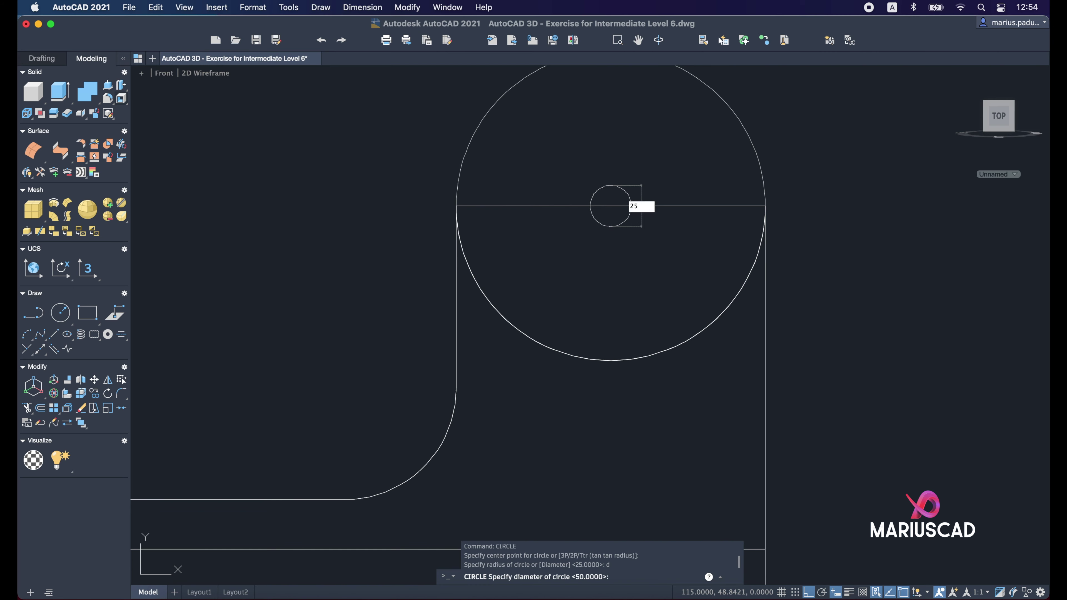
key("Return")
key("Escape")
Erase the upright's horizontal top line.
left_click(739, 217)
left_click(725, 192)
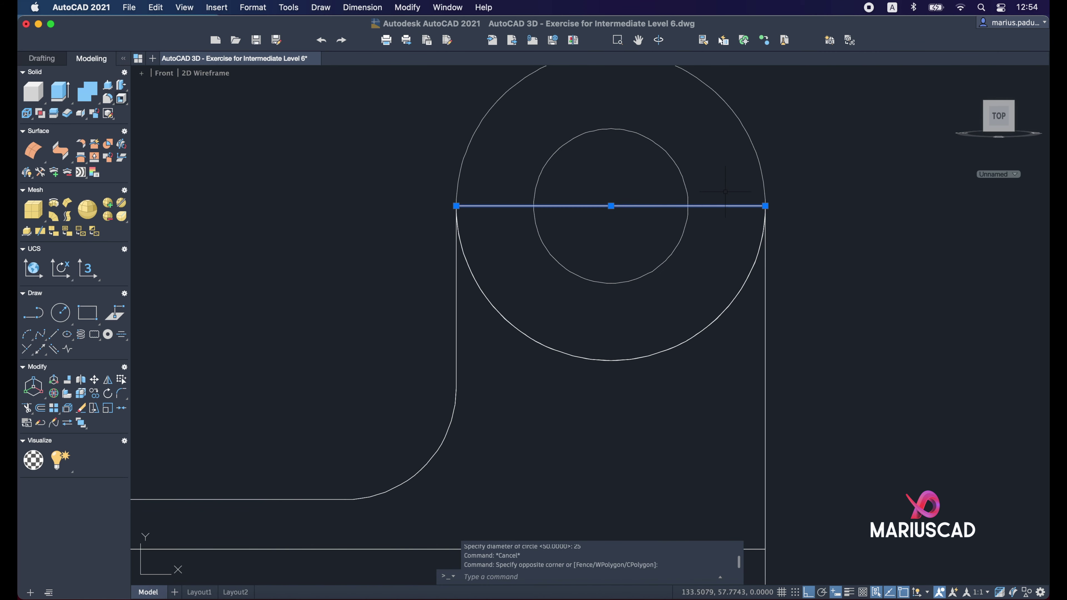
key("Delete")
middle_click_drag(725, 191, 981, 395, "shift")
Press-pull the ring between the two circles 20 units to form the bored eye.
left_click(109, 92)
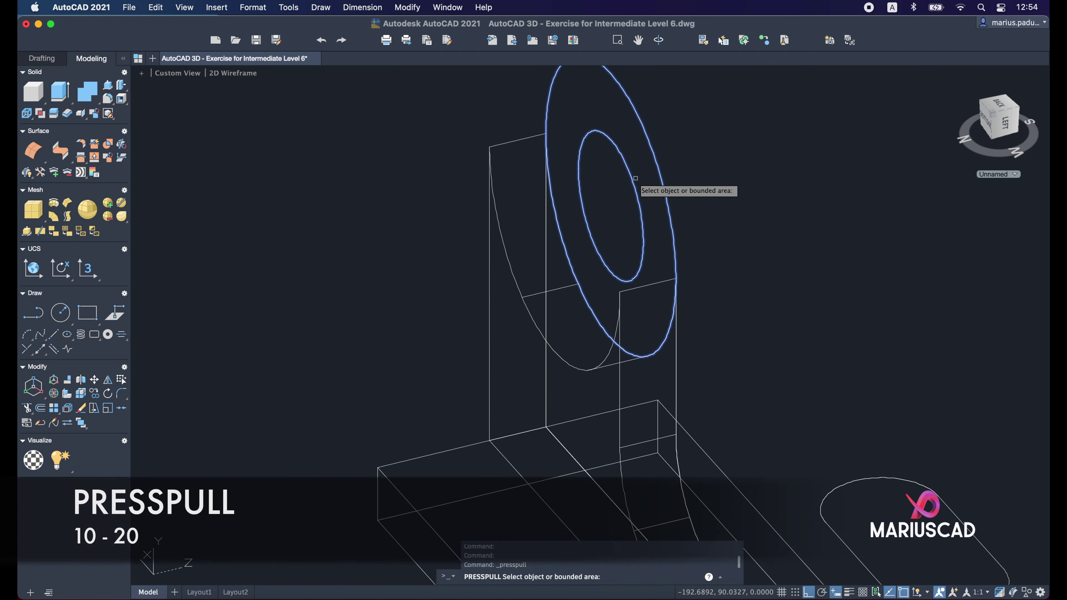
left_click(649, 172)
type("10")
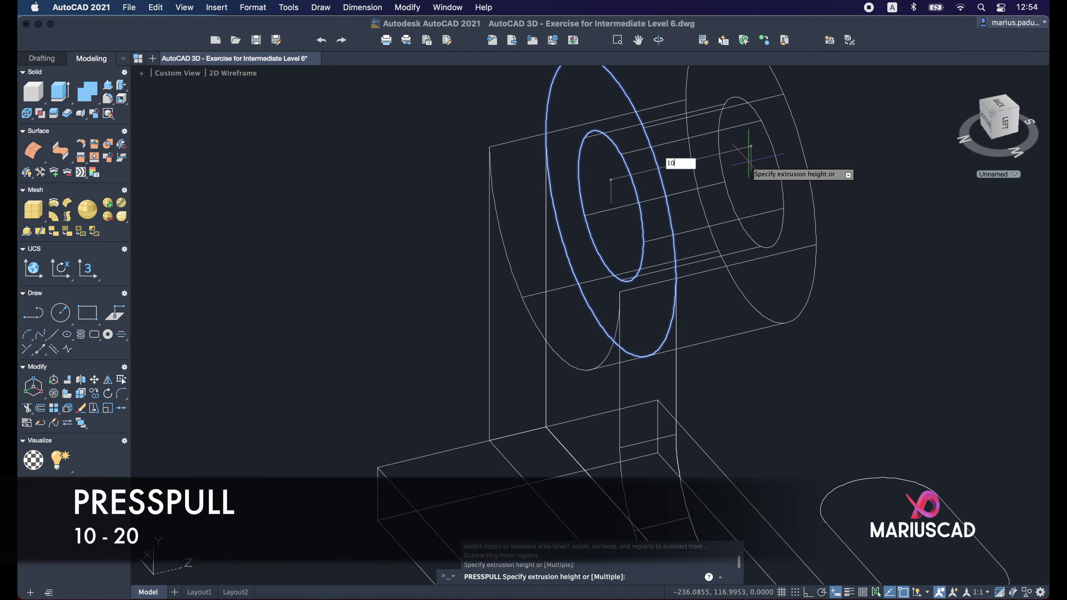
middle_click_drag(750, 166, 512, 142, "shift")
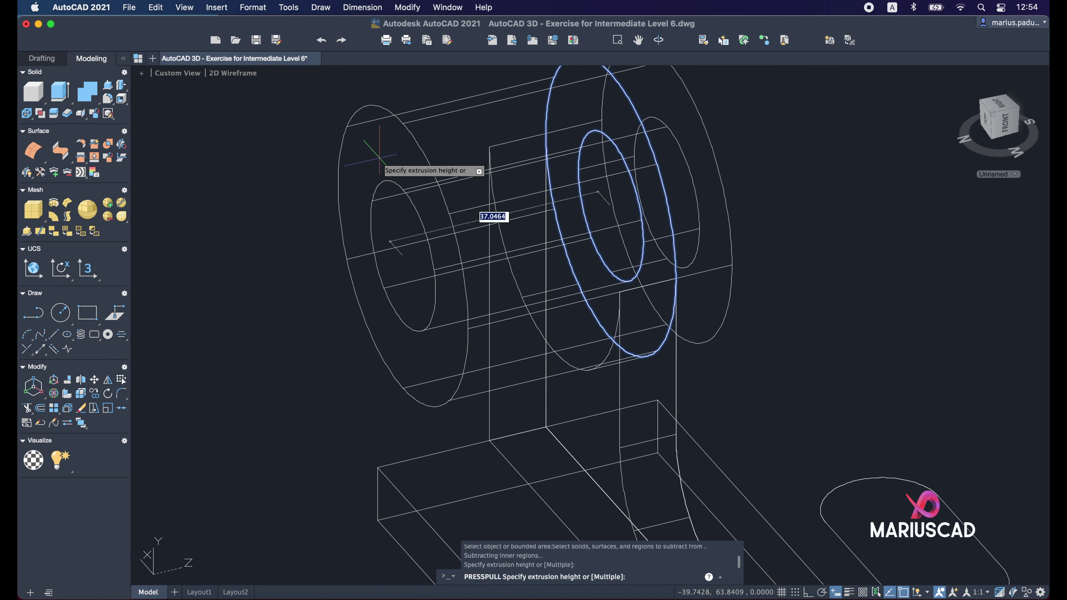
key("Return")
mouse_move(723, 185)
middle_mouse_down("shift")
mouse_move(738, 210)
mouse_move(765, 391)
middle_mouse_up("shift")
Switch the viewport visual style to Shaded.
left_click(224, 77)
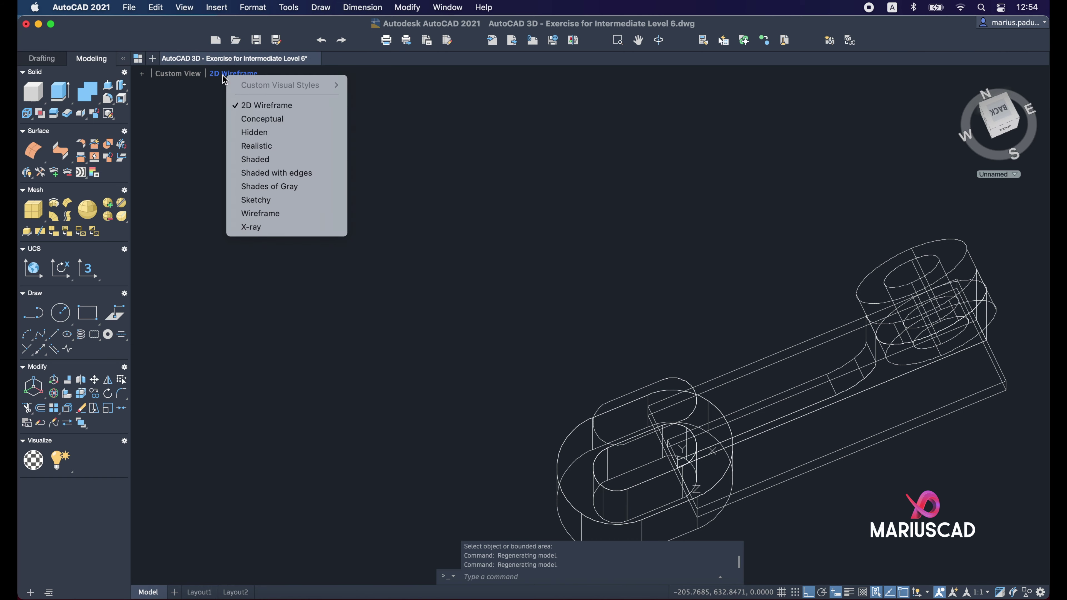
left_click(236, 159)
scroll(752, 452, "up", 2)
scroll(753, 452, "up", 2)
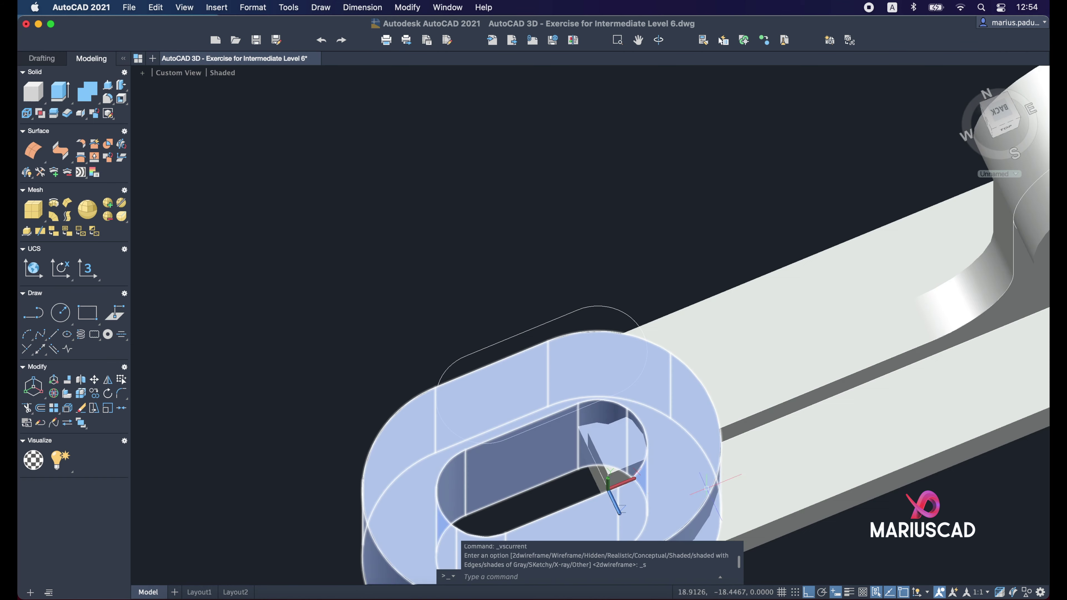
scroll(757, 405, "down", 2)
scroll(721, 400, "down", 2)
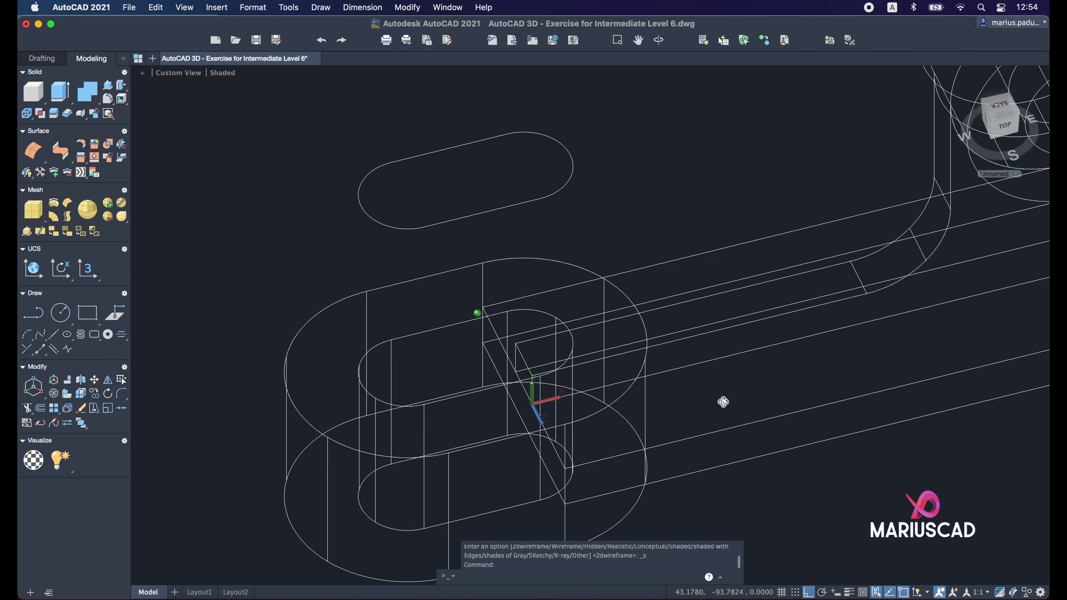
Press-pull the raised obround outline into a tall solid post through the boss.
left_click(107, 85)
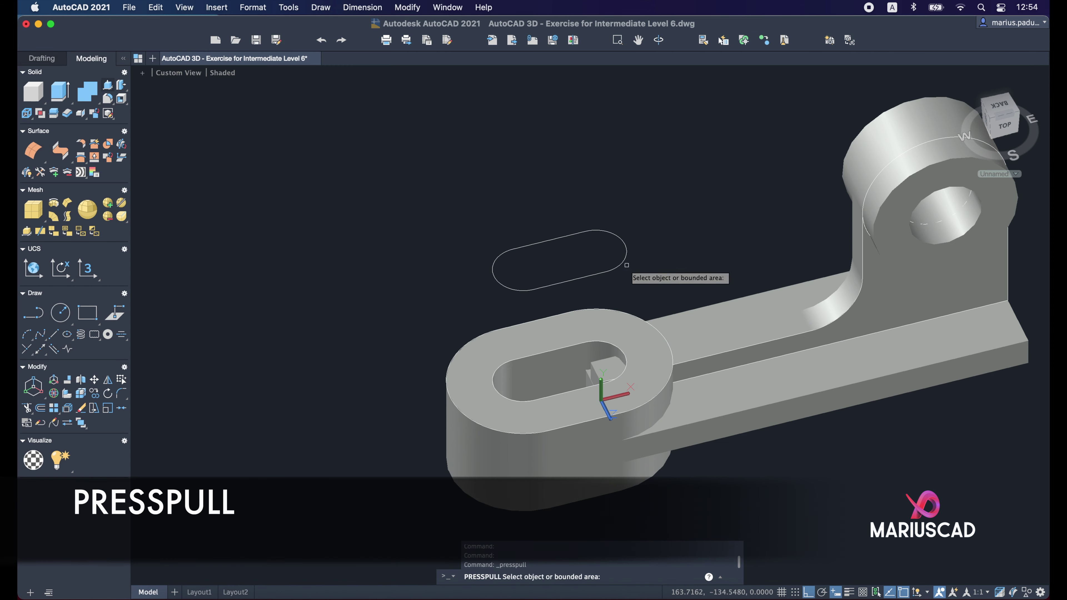
left_click(618, 261)
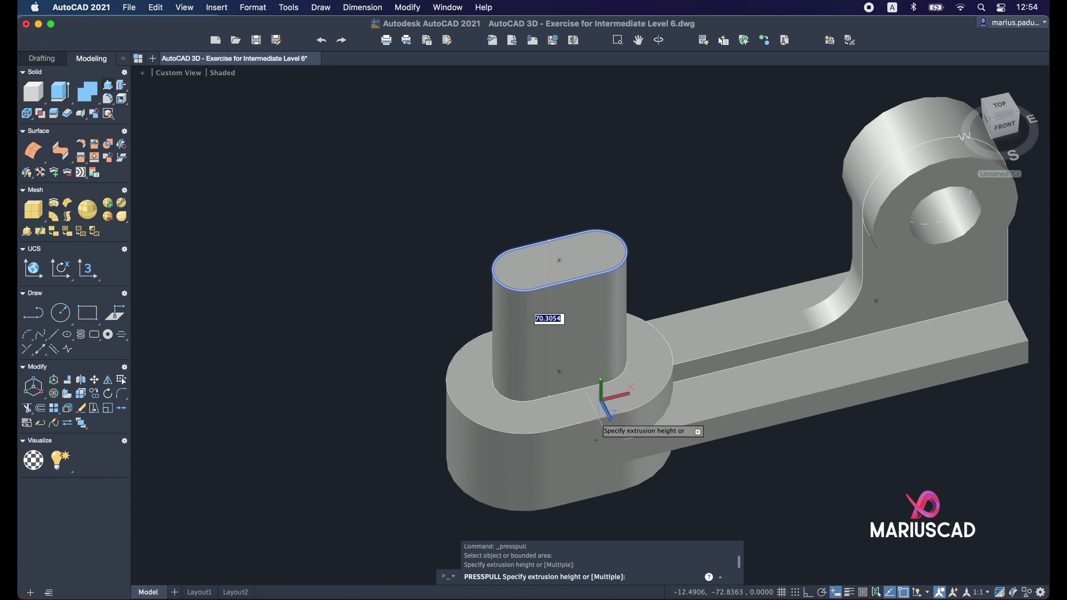
middle_click_drag(598, 423, 567, 395, "shift")
left_click(560, 369)
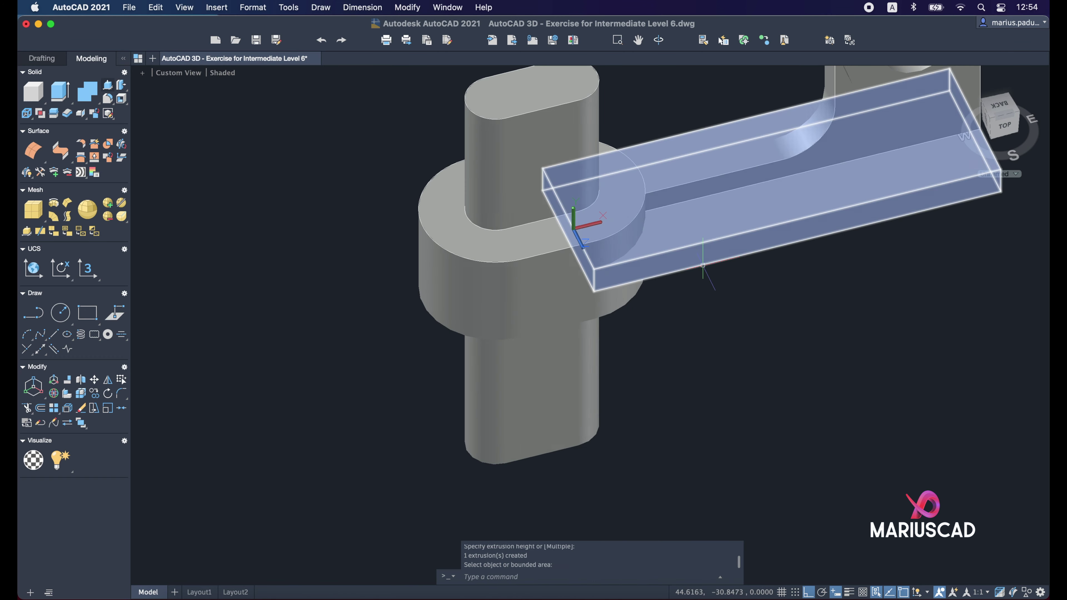
middle_click_drag(706, 267, 799, 453, "shift")
Subtract the obround post from the arm and curved upright solids, leaving a through slot.
type("sub")
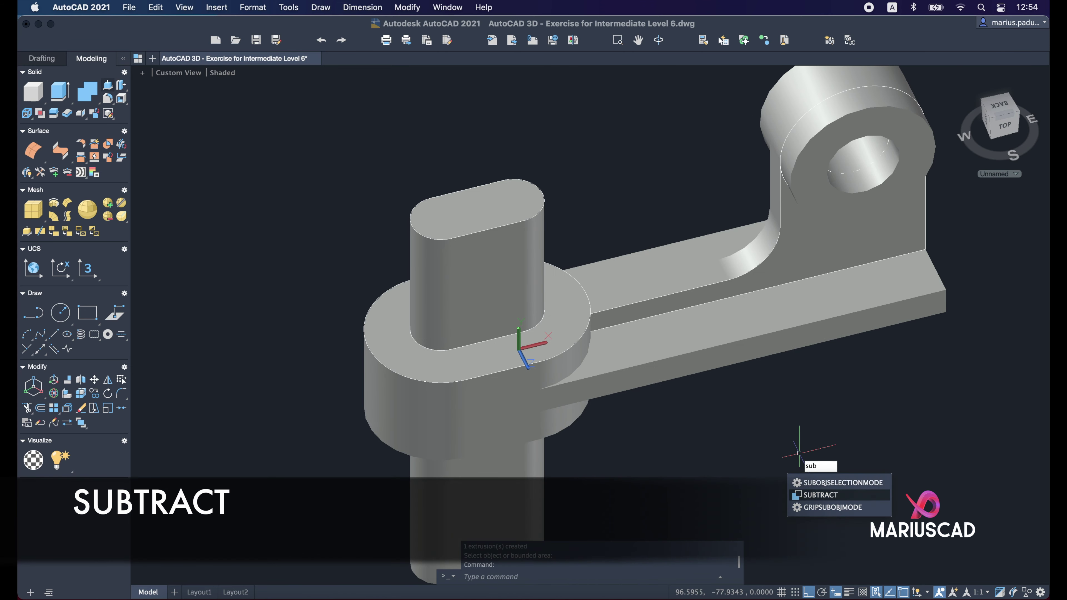
key("Return")
left_click(729, 325)
left_click(729, 325)
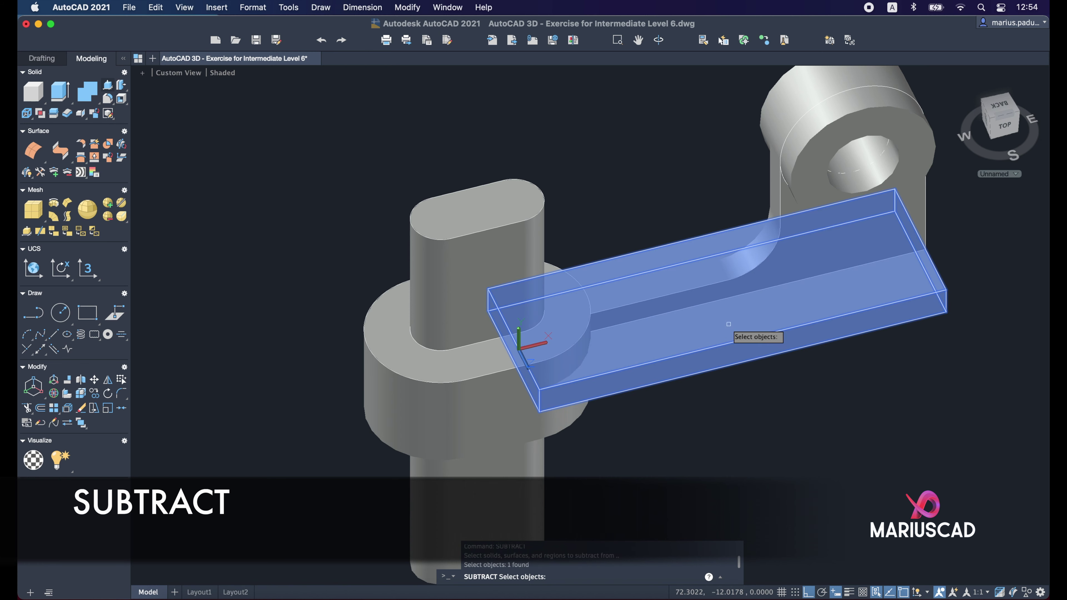
left_click(783, 205)
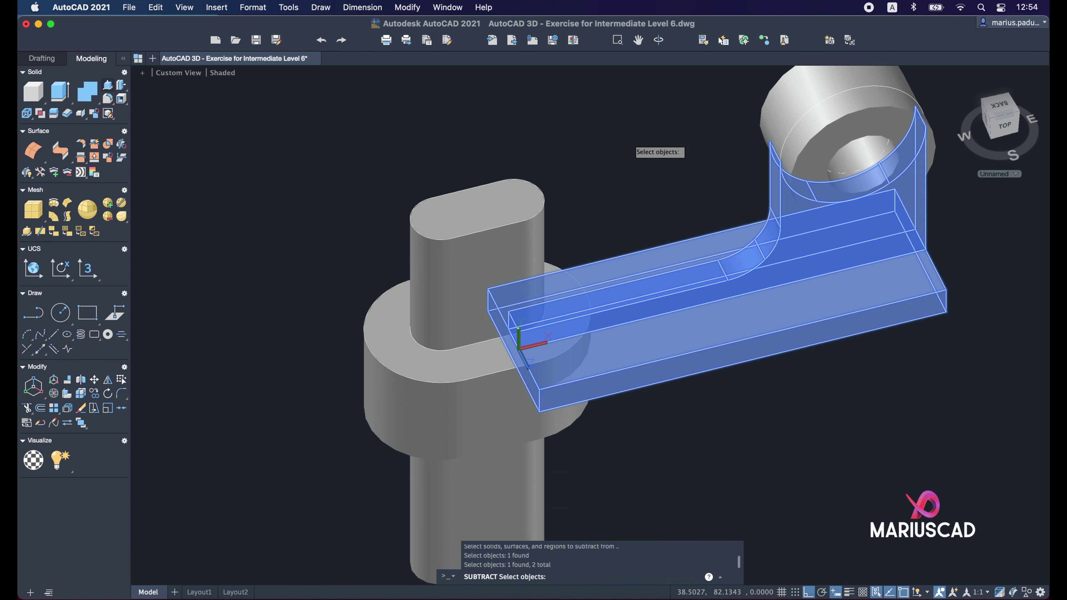
key("Return")
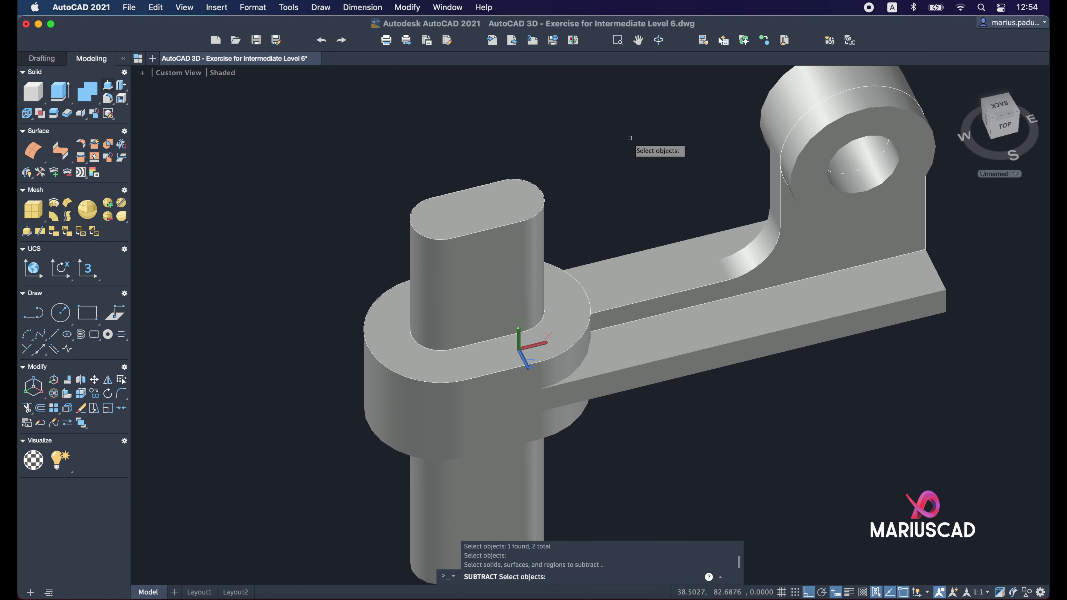
left_click(489, 271)
key("Return")
scroll(489, 272, "down", 5)
scroll(710, 381, "down", 2)
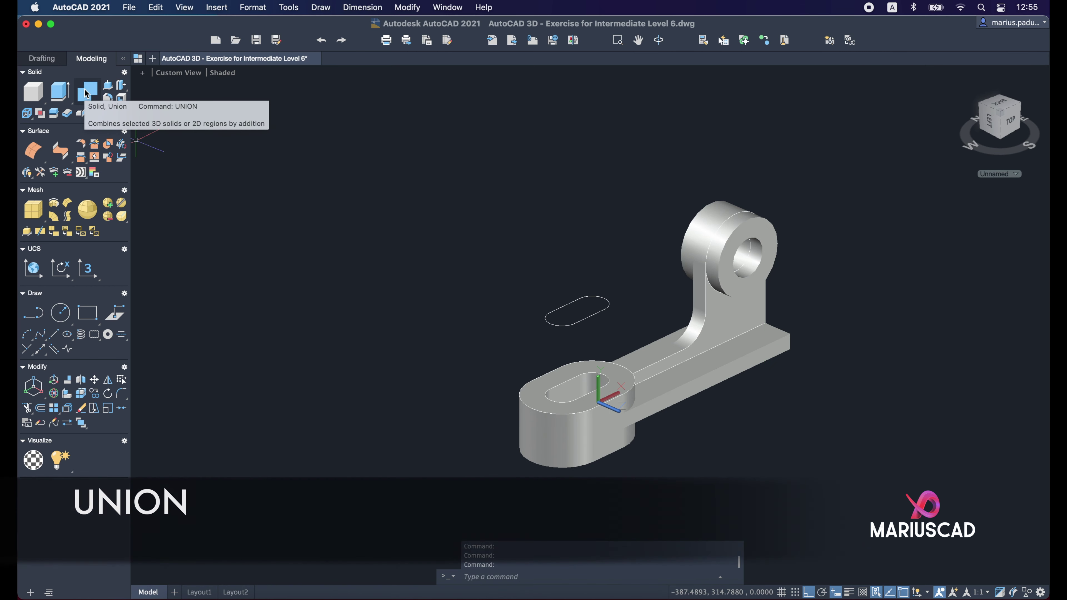
Union all the bracket's solids into a single solid.
left_click(86, 93)
left_click_drag(864, 526, 433, 128)
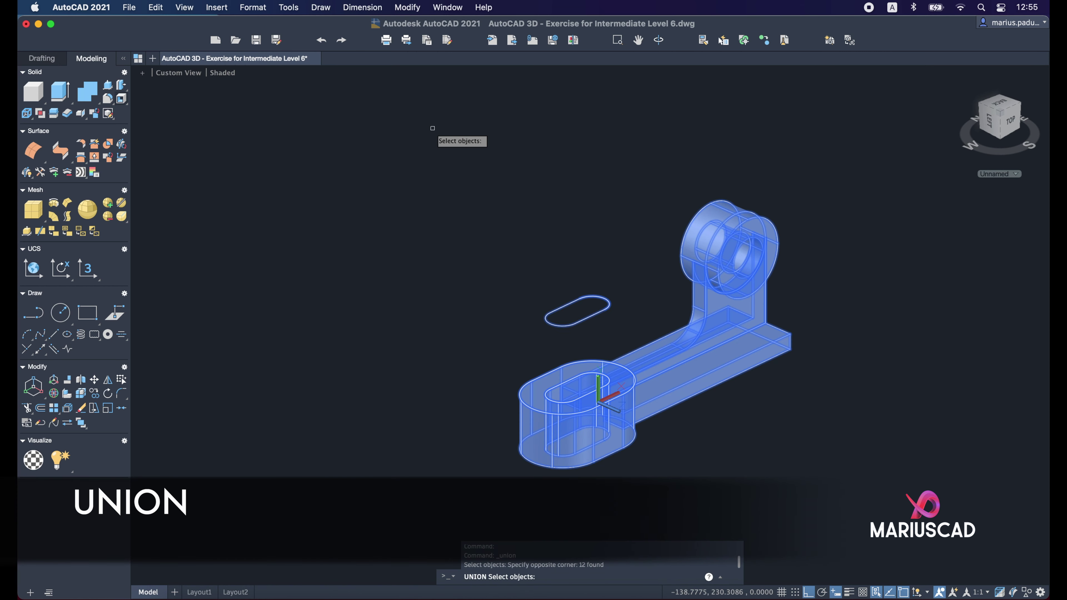
key("Return")
Move the combined bracket to the right, clear of the leftover outline.
left_click(668, 318)
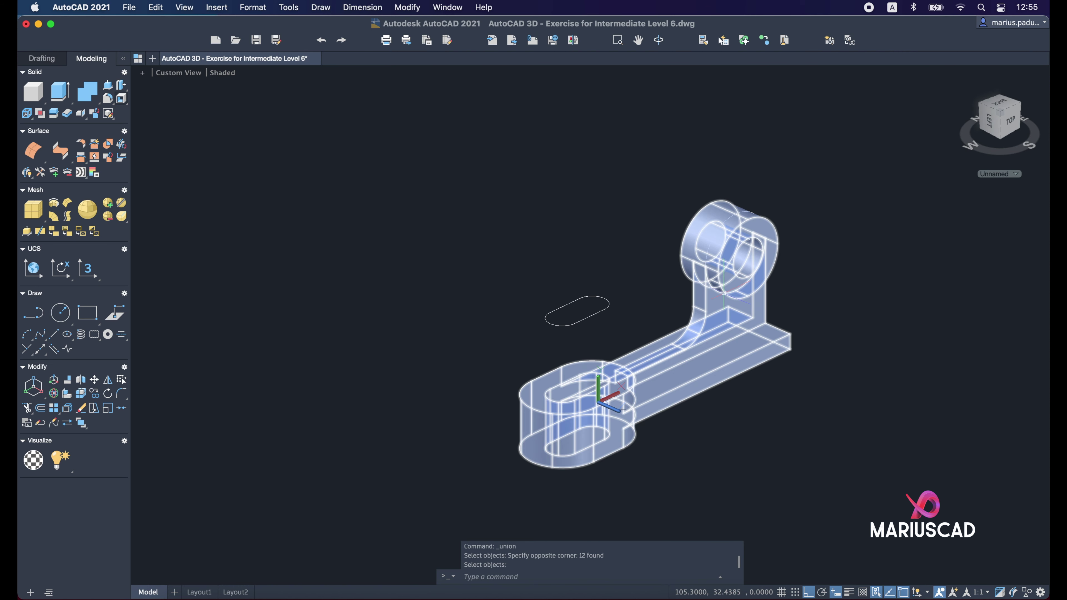
type("m")
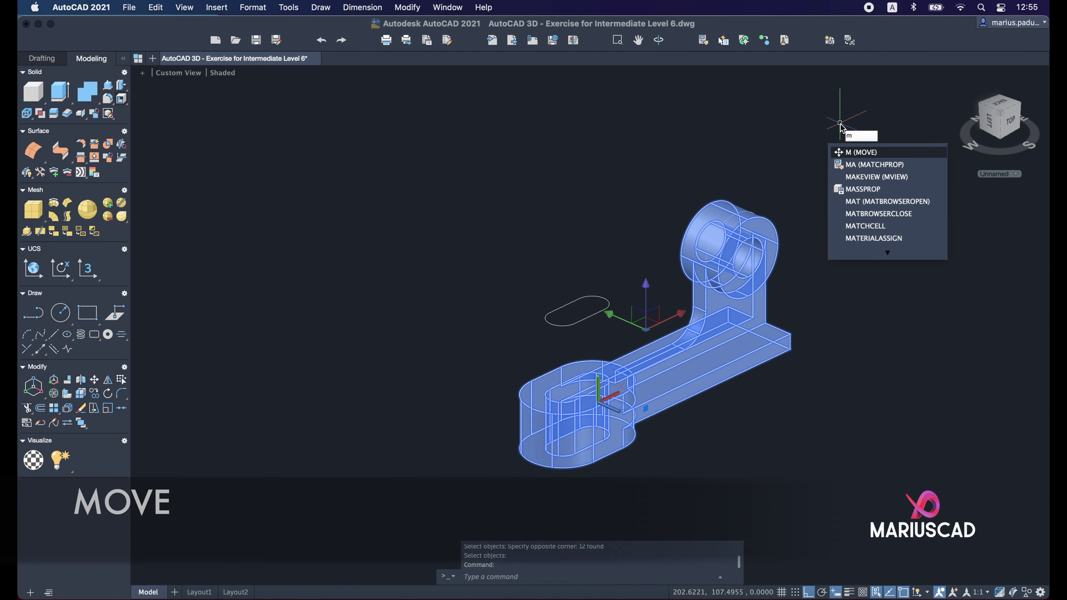
key("Return")
left_click(796, 437)
middle_click_drag(958, 219, 723, 313)
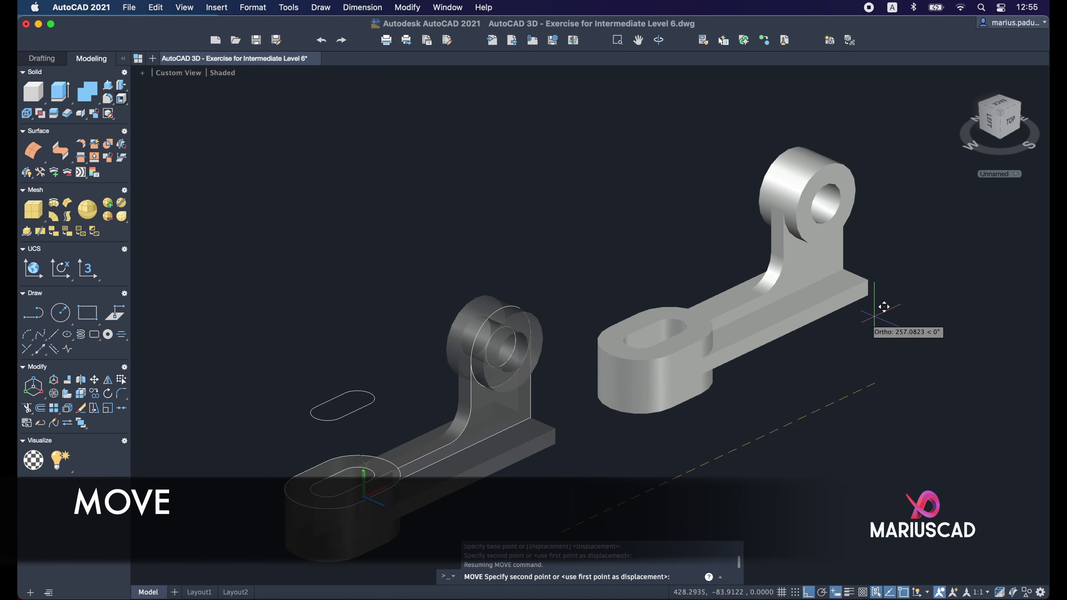
left_click(915, 296)
scroll(774, 440, "up", 3)
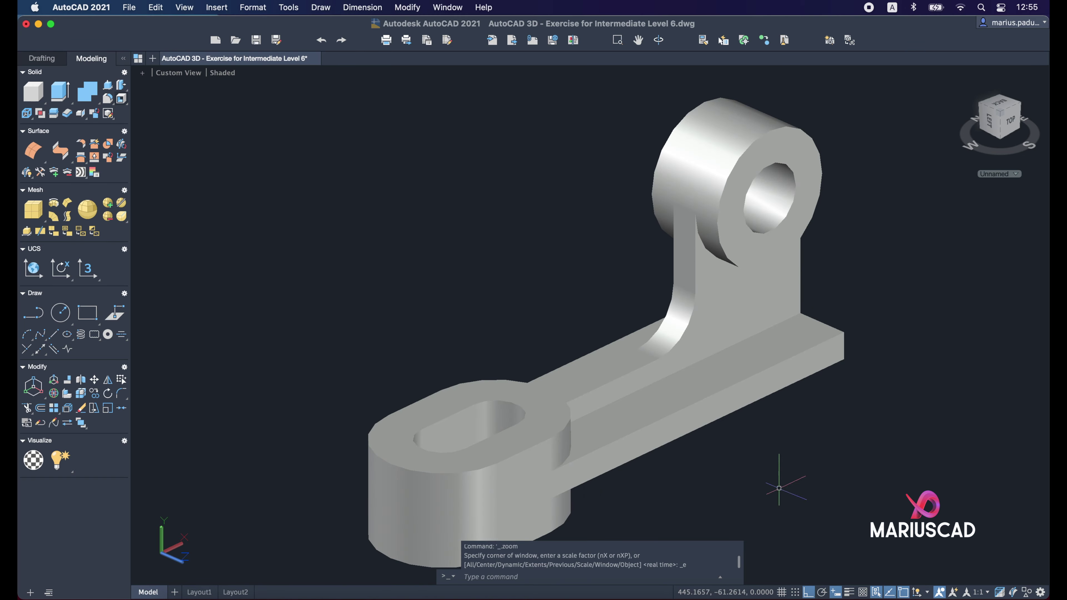
mouse_move(767, 453)
middle_mouse_down("shift")
mouse_move(862, 504)
mouse_move(841, 464)
middle_mouse_up("shift")
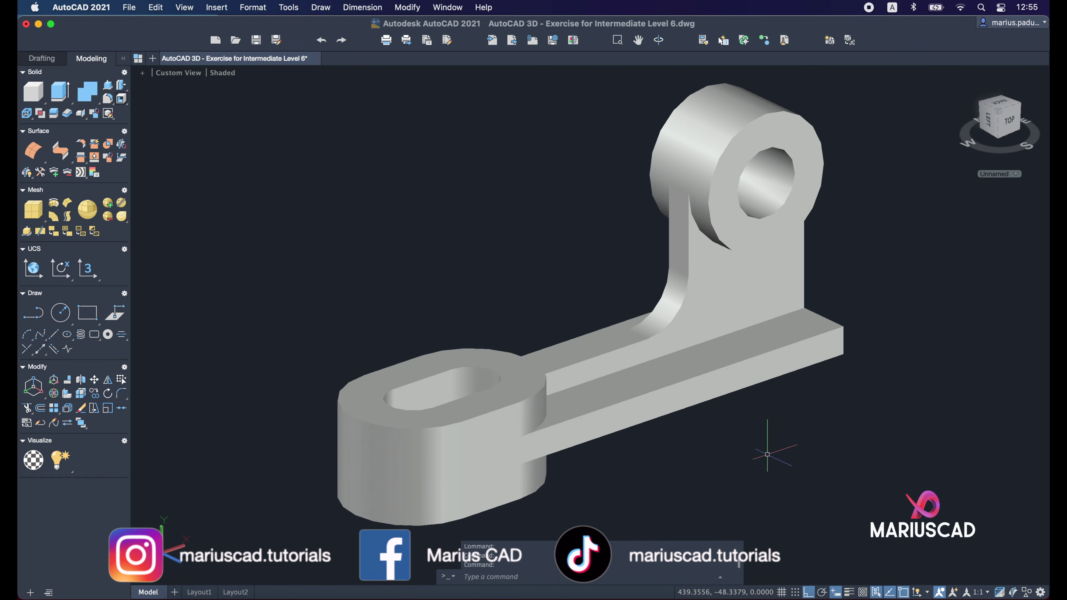
mouse_move(866, 378)
middle_mouse_down("shift")
mouse_move(897, 395)
mouse_move(698, 350)
mouse_move(750, 405)
middle_mouse_up("shift")
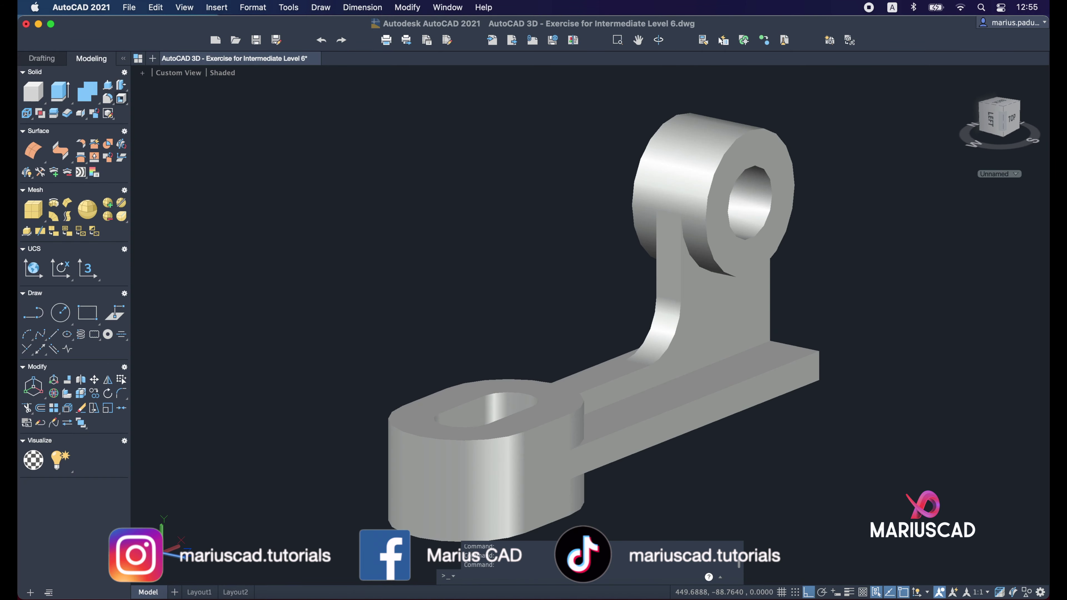